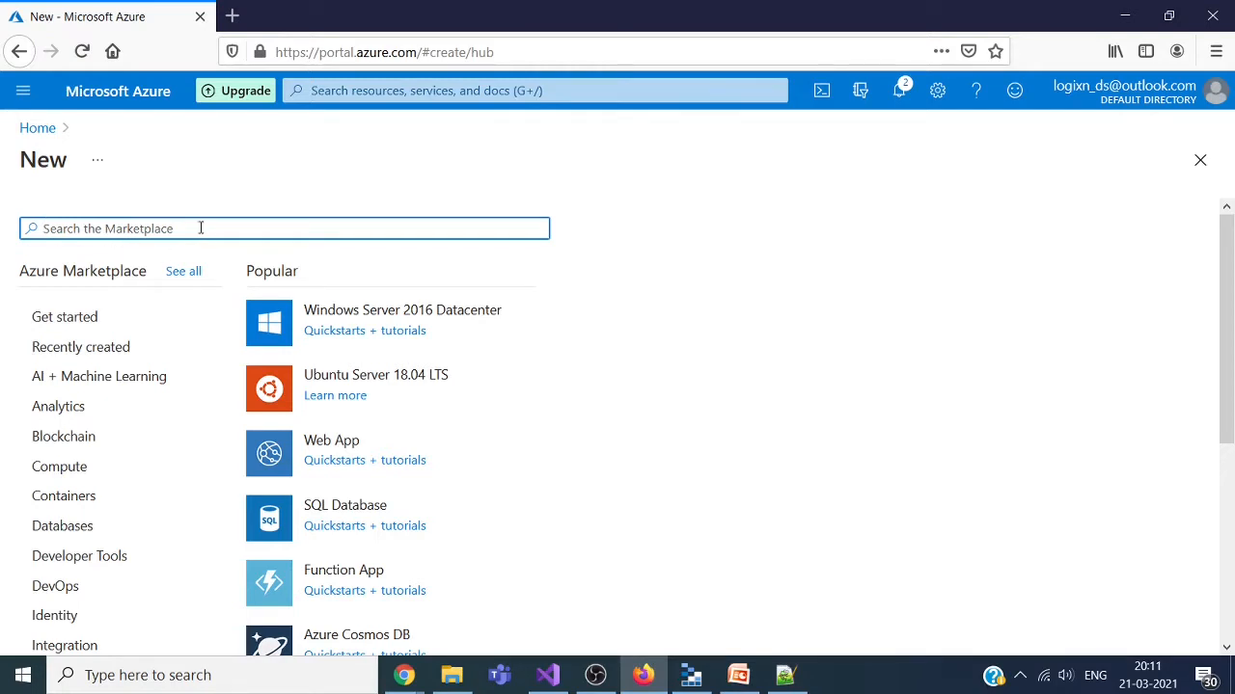
Step: Find the Storage account offering in the Marketplace and start creating one
{"action": "type", "text": "storag"}
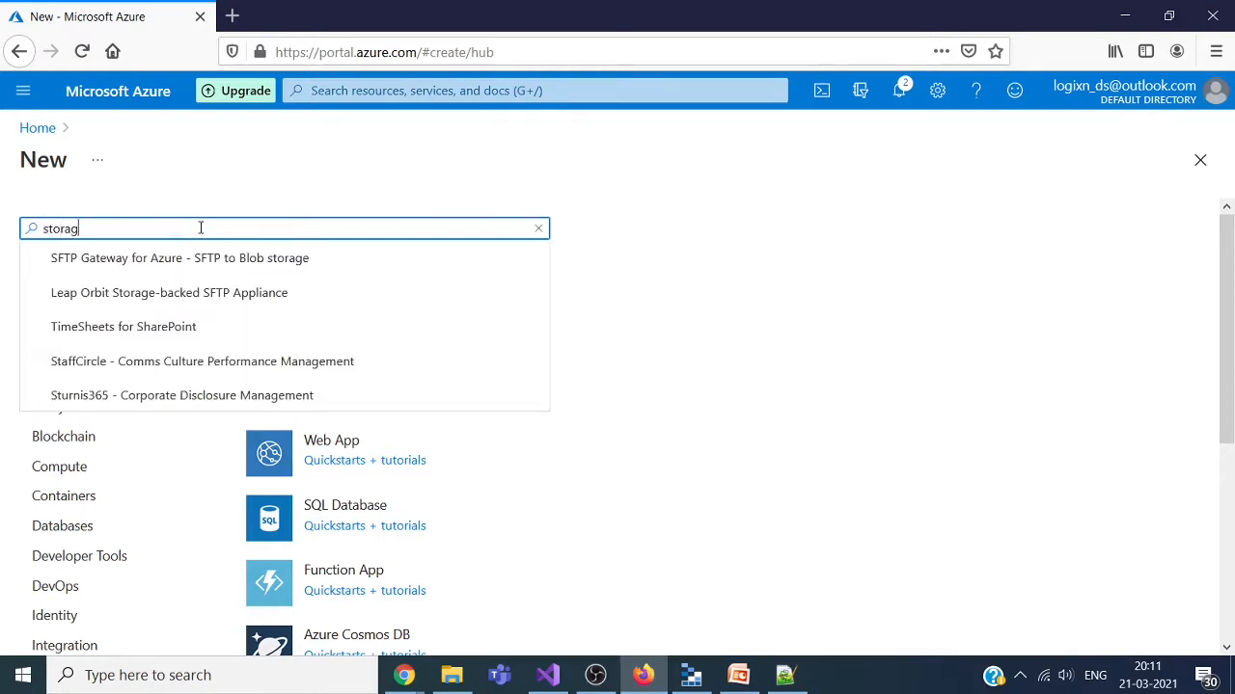
{"action": "type", "text": "e account"}
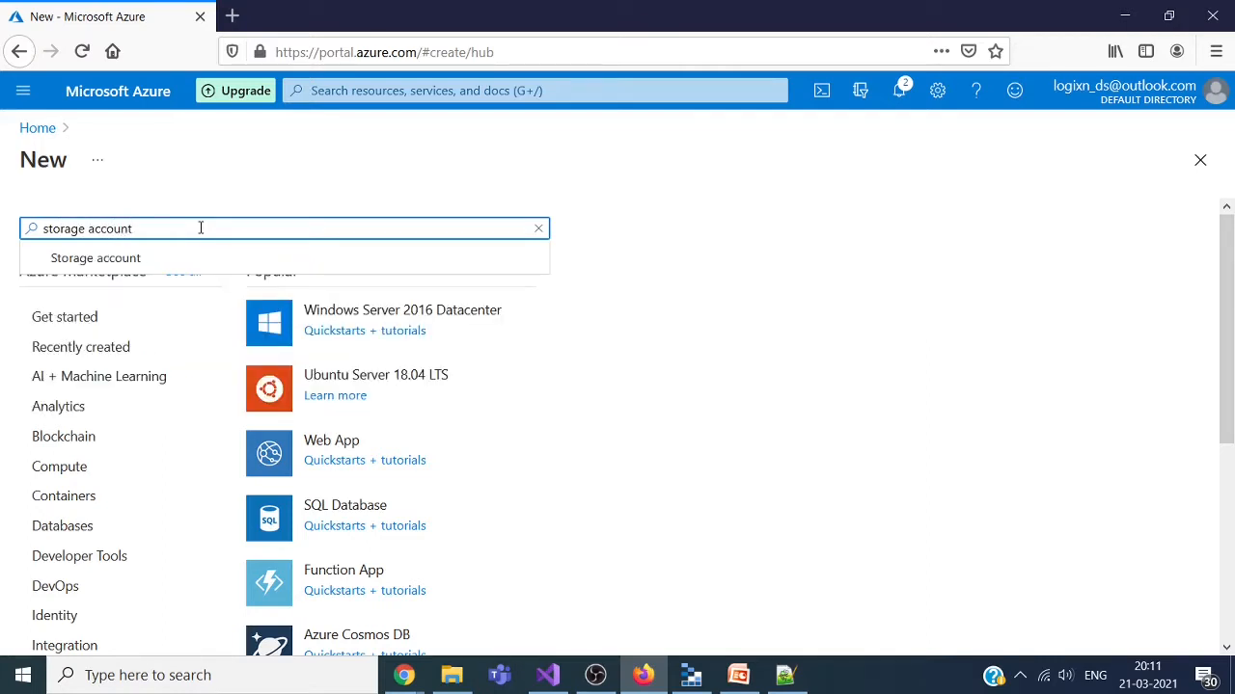
{"action": "left_click", "coordinate": [100, 260]}
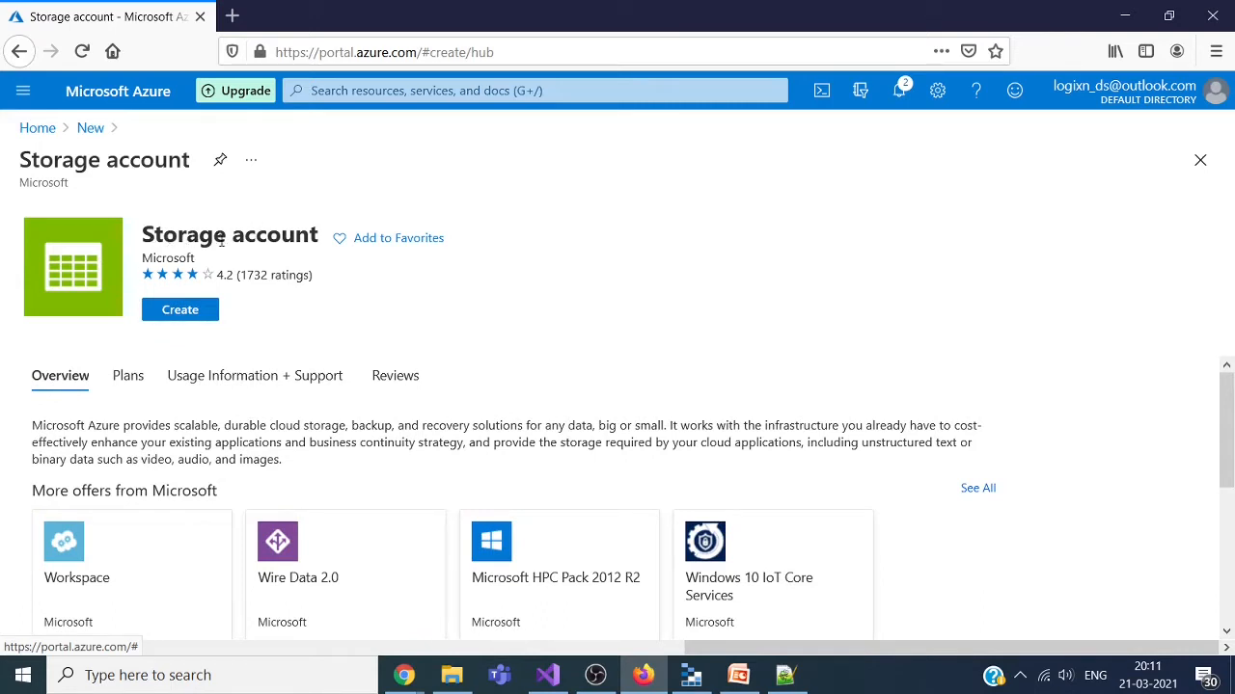
{"action": "left_click", "coordinate": [174, 310]}
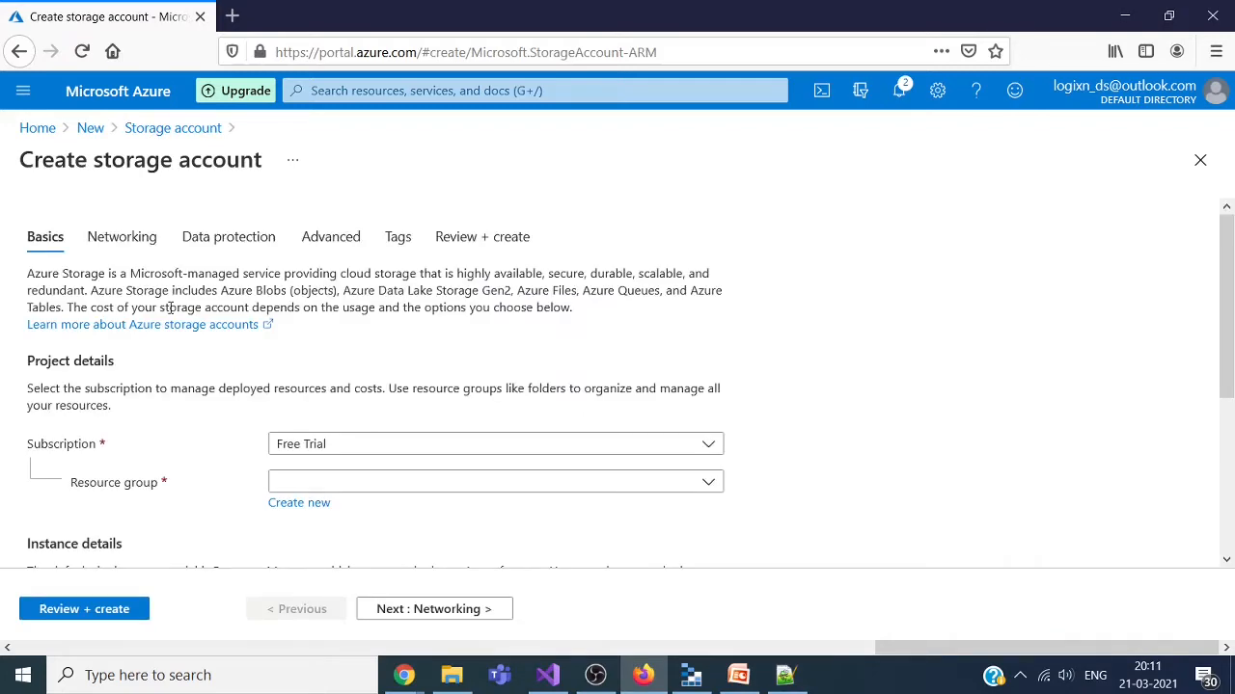
Step: Keep the Free Trial subscription and create a new resource group named demostoragegroup for the storage account
{"action": "scroll", "coordinate": [1230, 250], "scroll_direction": "down", "scroll_amount": 1}
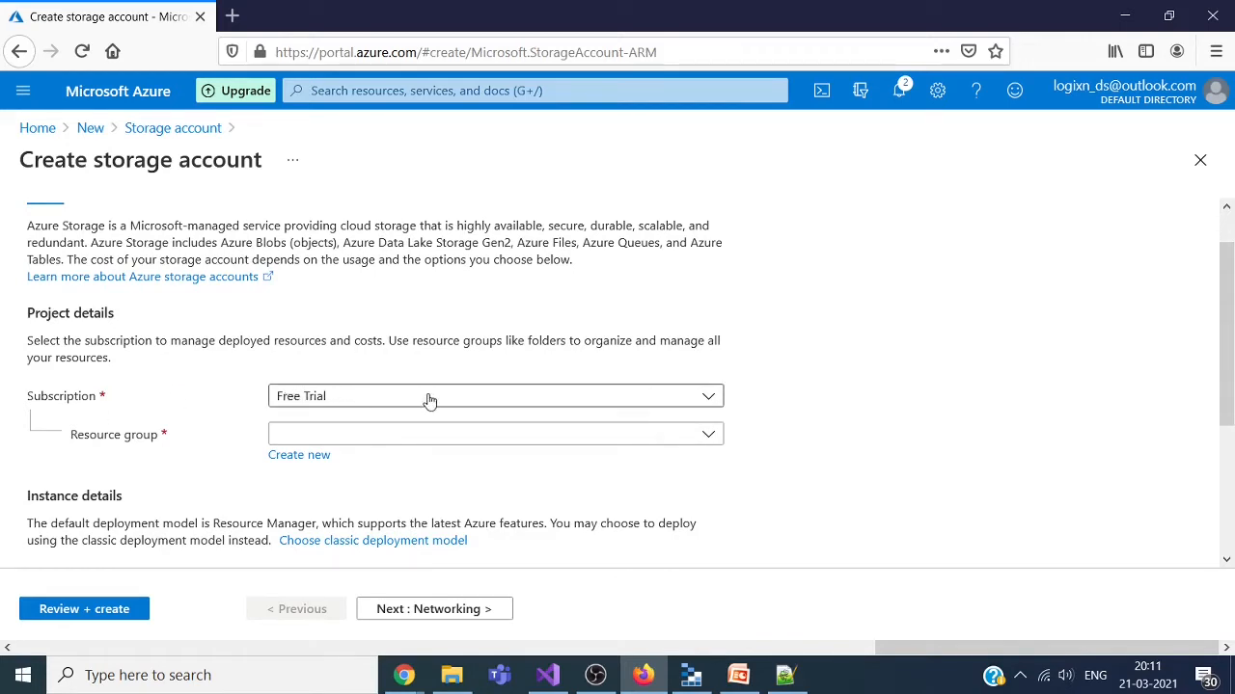
{"action": "left_click", "coordinate": [710, 398]}
{"action": "left_click", "coordinate": [709, 398]}
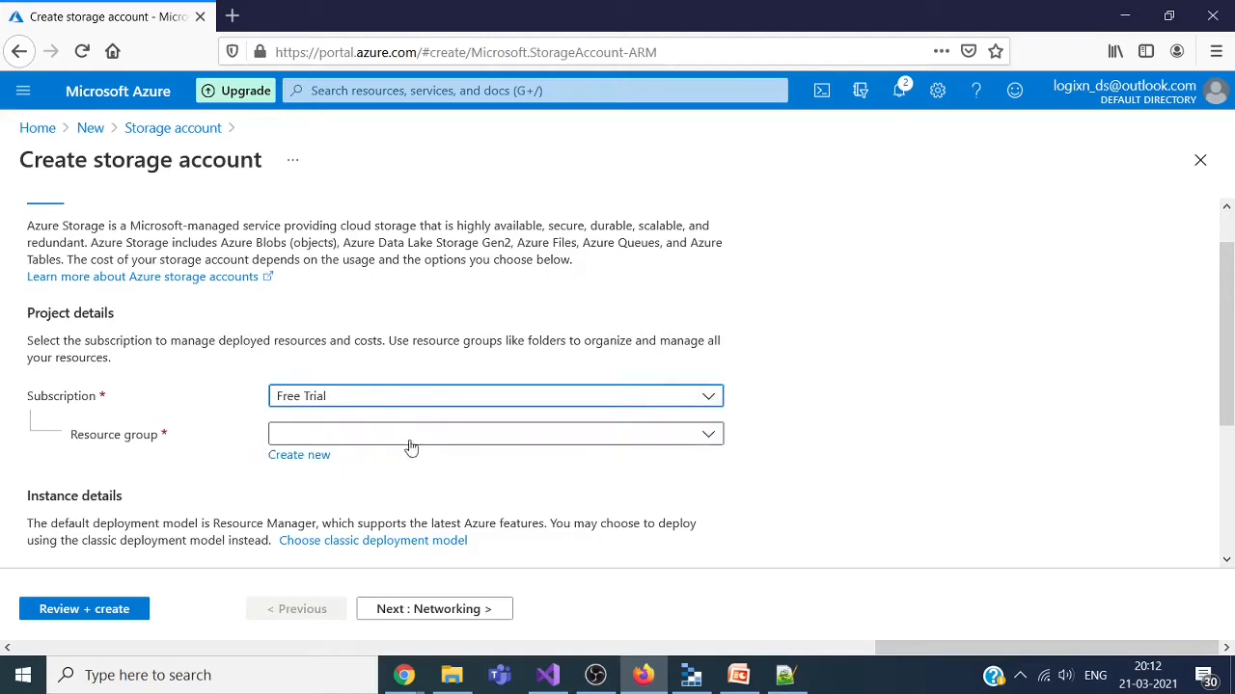
{"action": "left_click", "coordinate": [349, 439]}
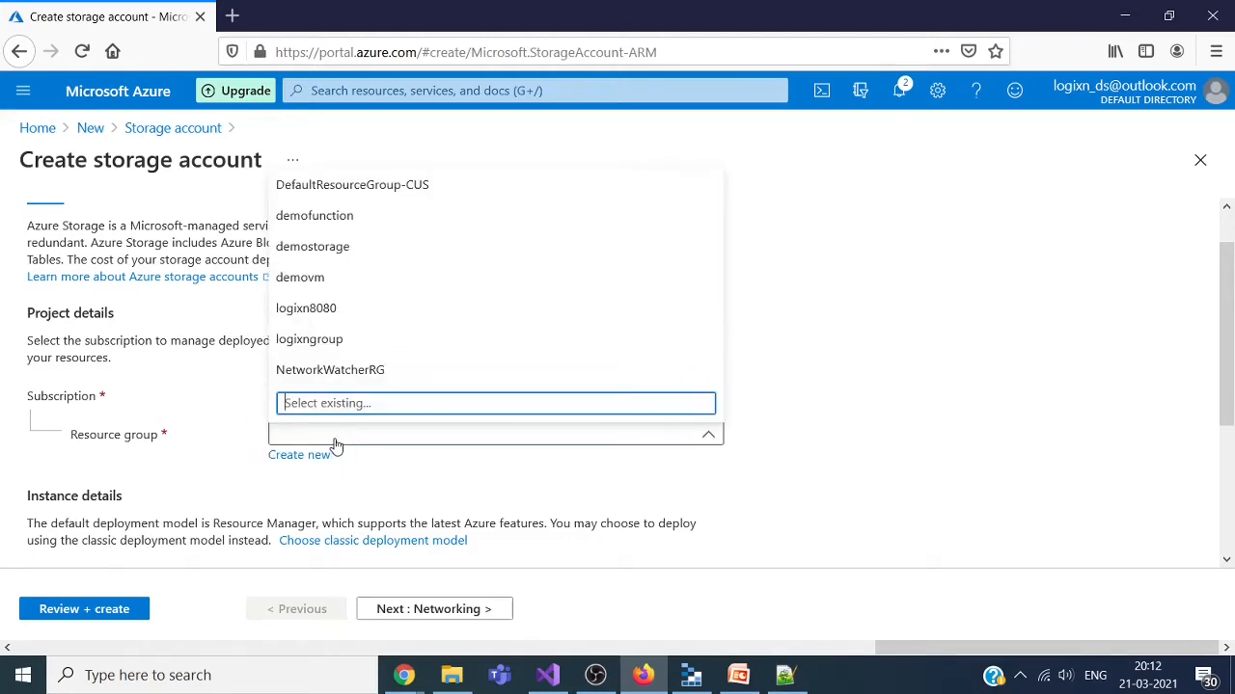
{"action": "left_click", "coordinate": [334, 440]}
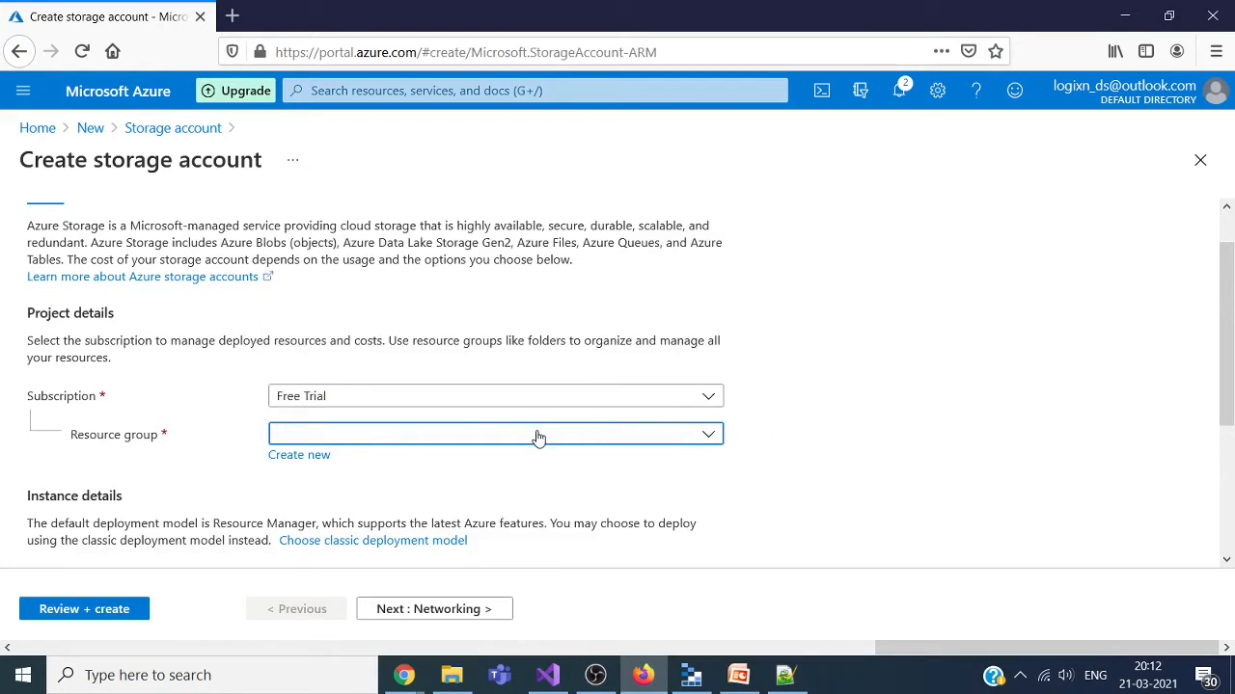
{"action": "left_click", "coordinate": [309, 461]}
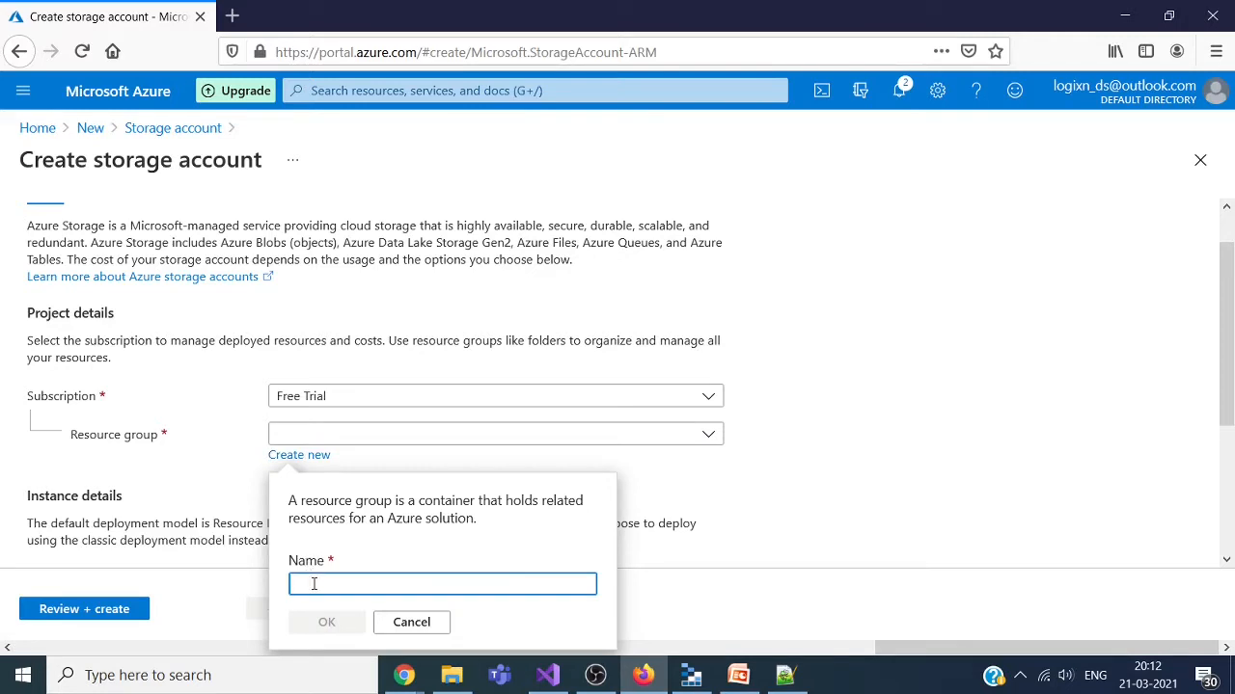
{"action": "type", "text": "demostoragegroup"}
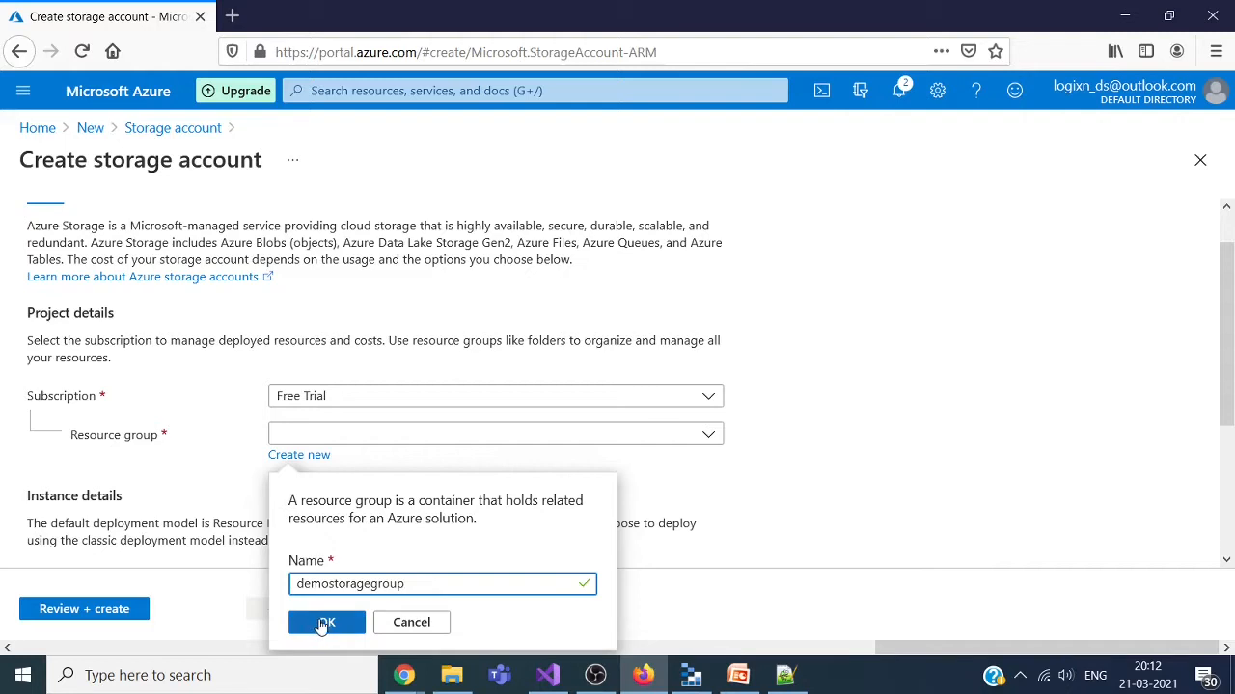
{"action": "left_click", "coordinate": [320, 623]}
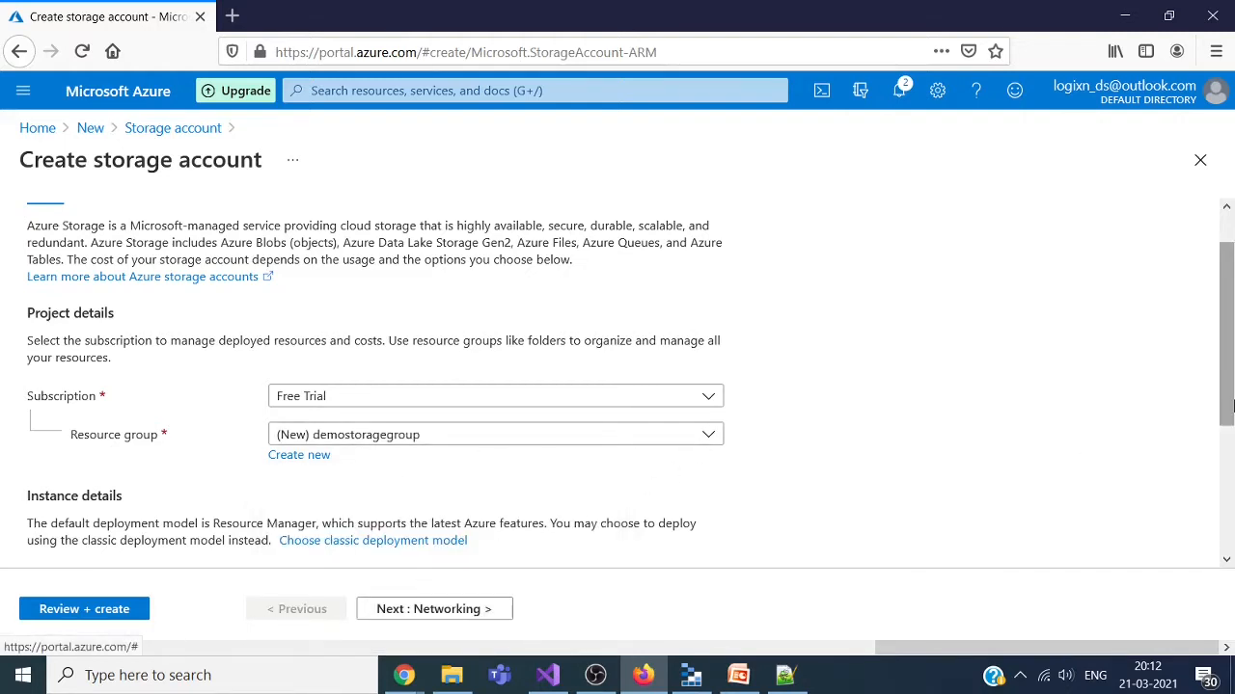
Step: Name the storage account demostoragelogixn and keep (US) Central US as its location
{"action": "left_click_drag", "start_coordinate": [1229, 401], "coordinate": [1229, 532]}
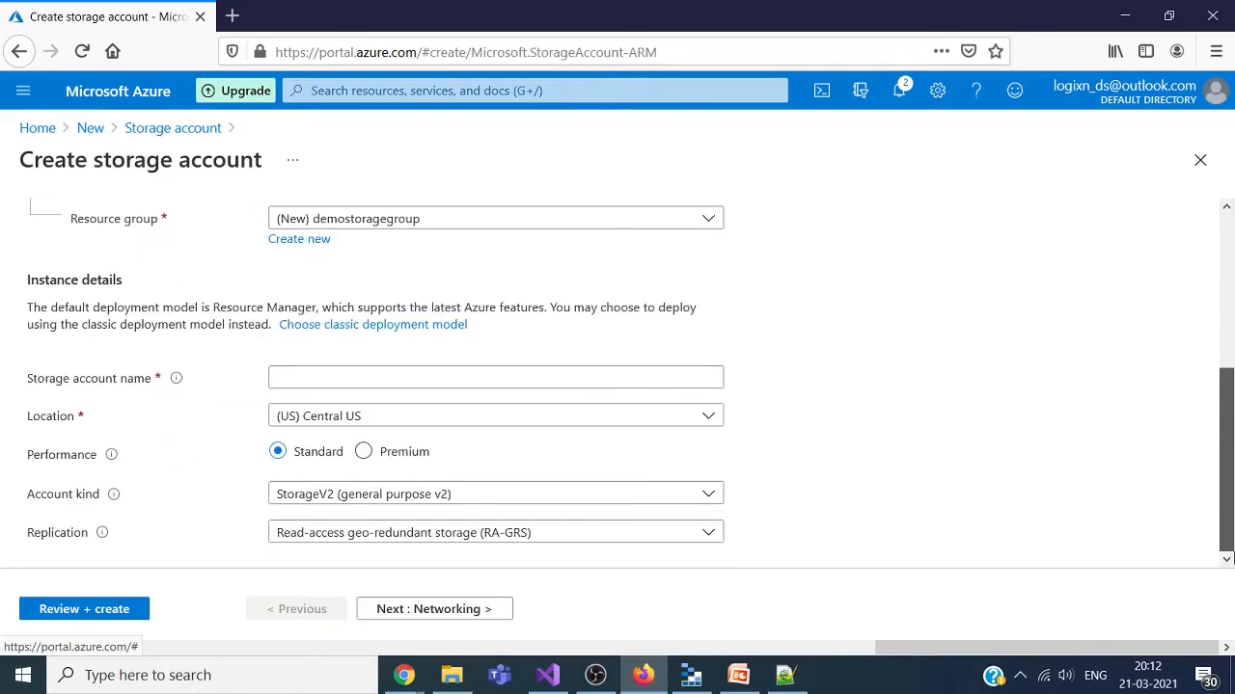
{"action": "left_click", "coordinate": [297, 382]}
{"action": "left_click", "coordinate": [312, 380]}
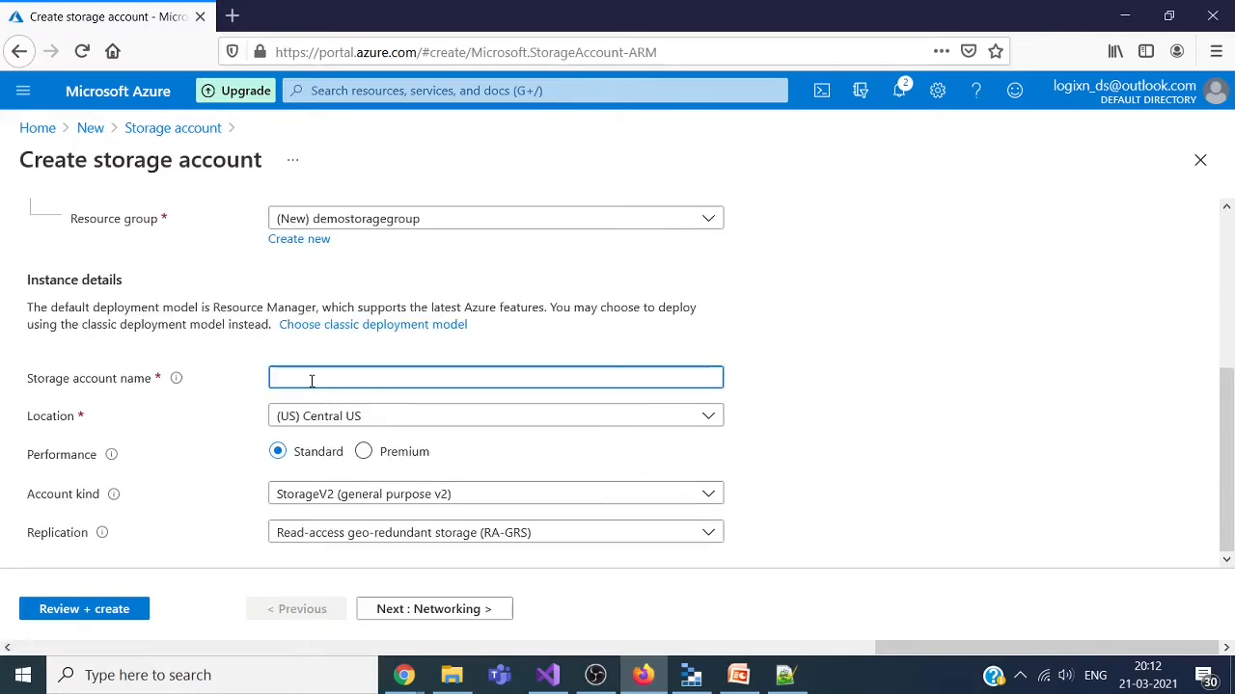
{"action": "type", "text": "demosto"}
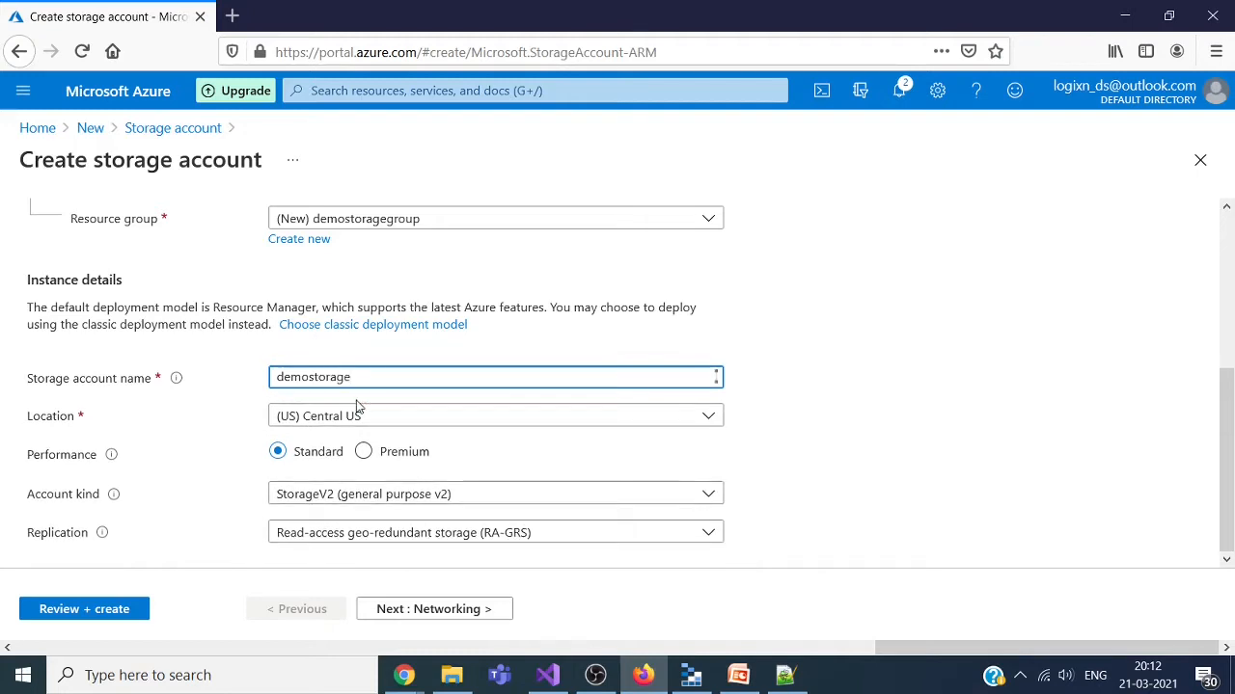
{"action": "type", "text": "ragelogixn"}
{"action": "left_click", "coordinate": [715, 418]}
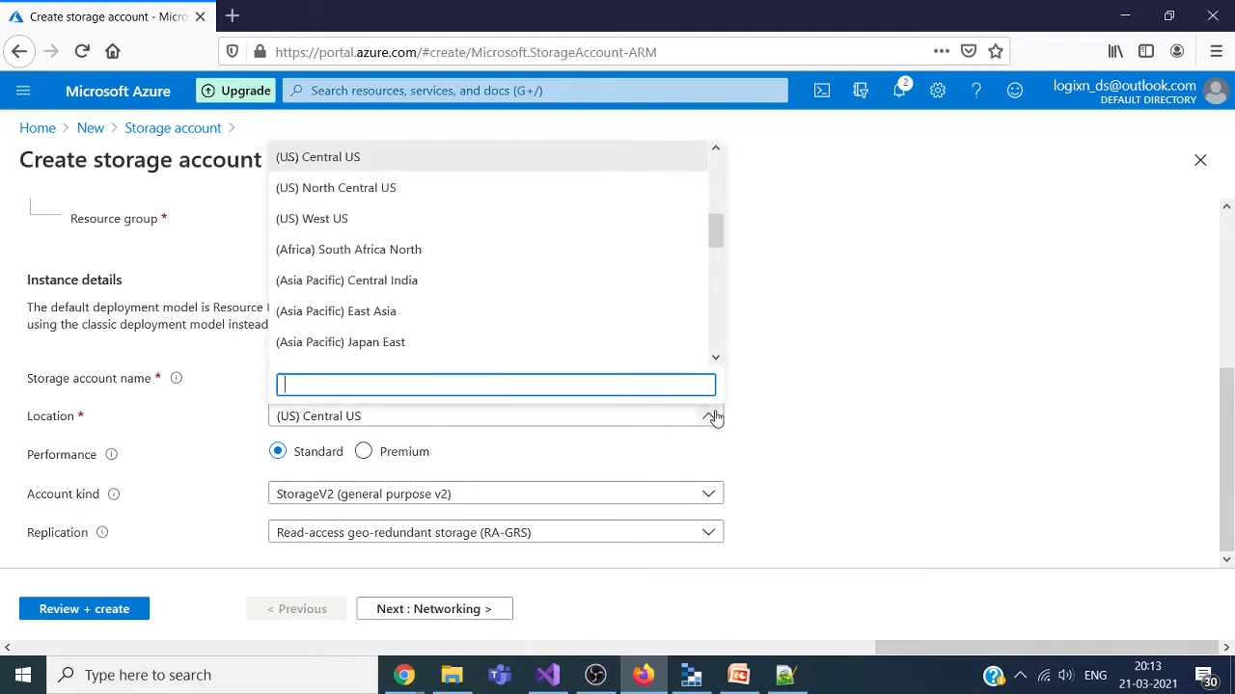
{"action": "left_click", "coordinate": [715, 418]}
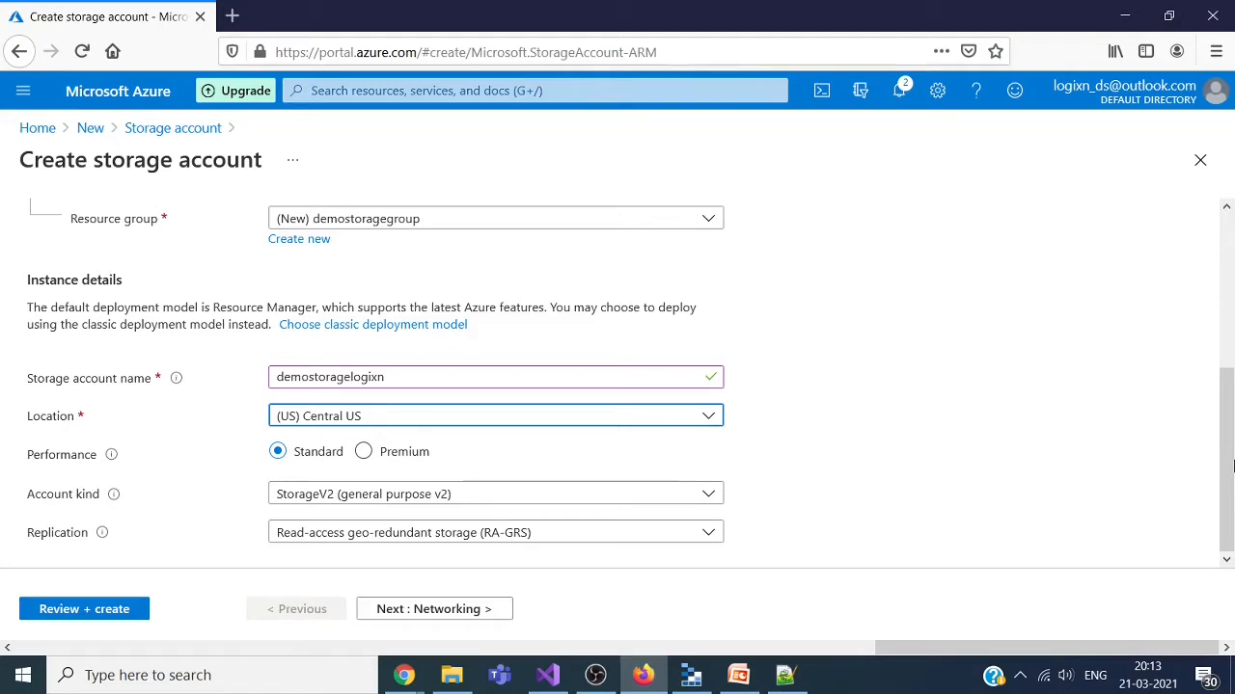
Step: Choose StorageV2 (general purpose v2) as the account kind and Locally-redundant storage (LRS) as the replication
{"action": "left_click", "coordinate": [711, 499]}
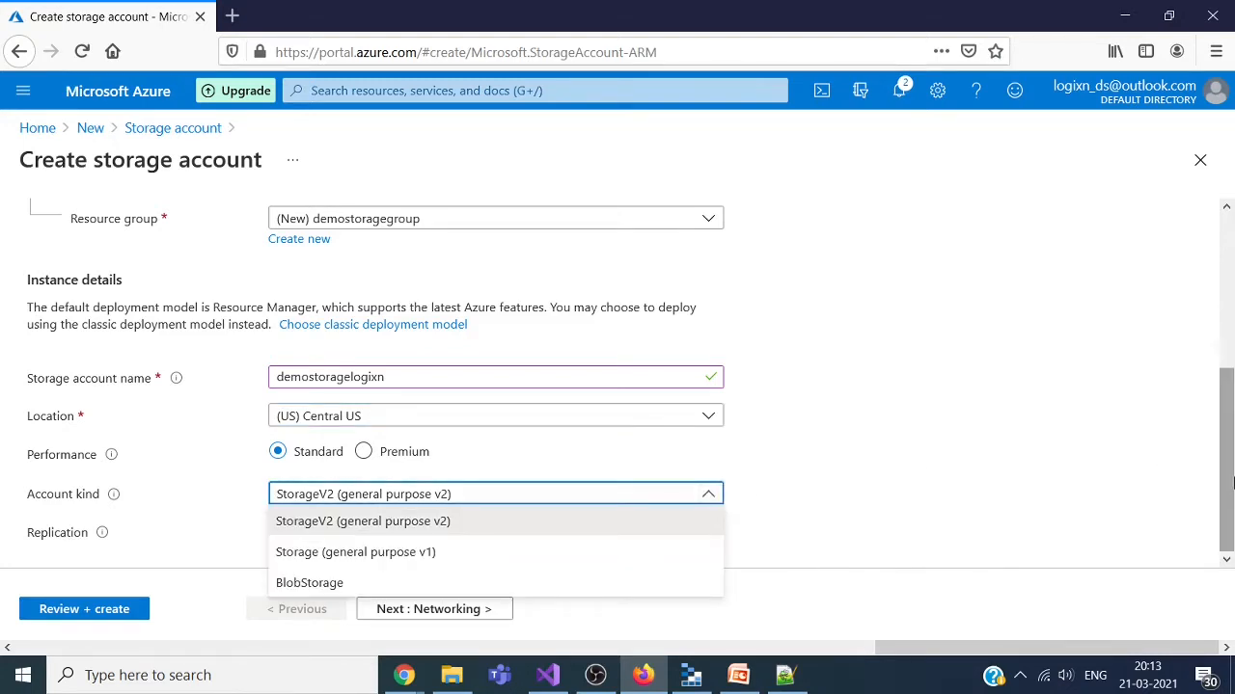
{"action": "left_click", "coordinate": [901, 504]}
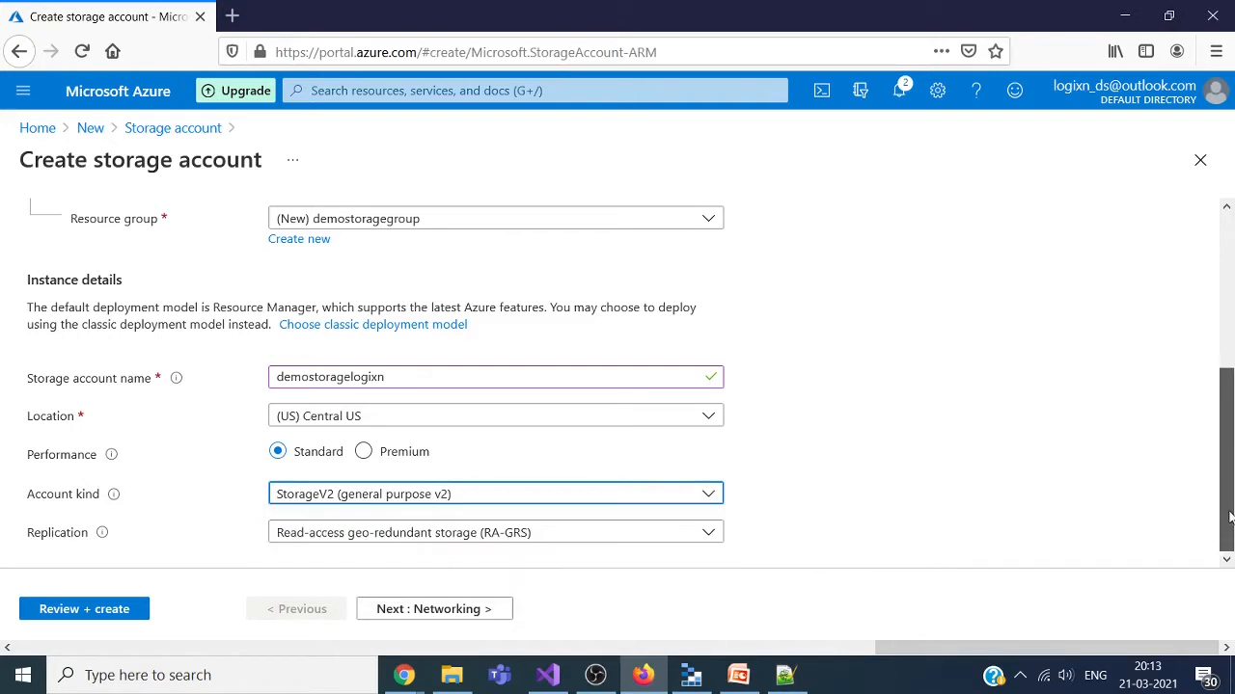
{"action": "left_click", "coordinate": [716, 494]}
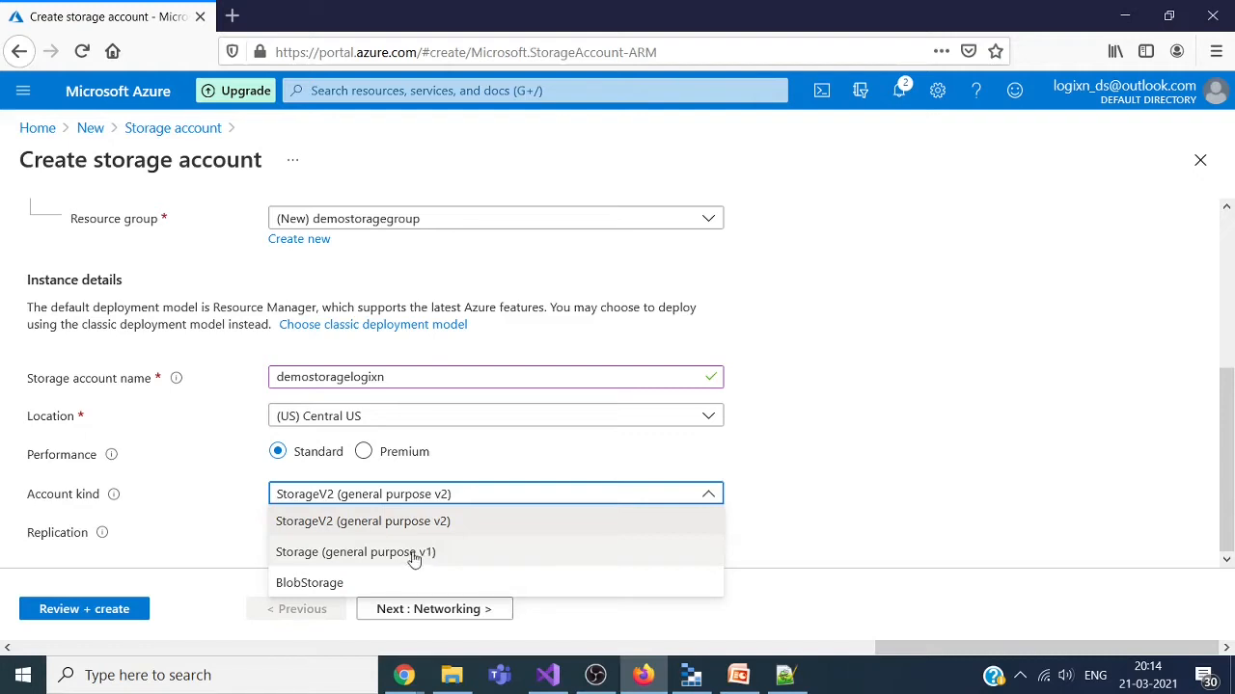
{"action": "left_click", "coordinate": [337, 524]}
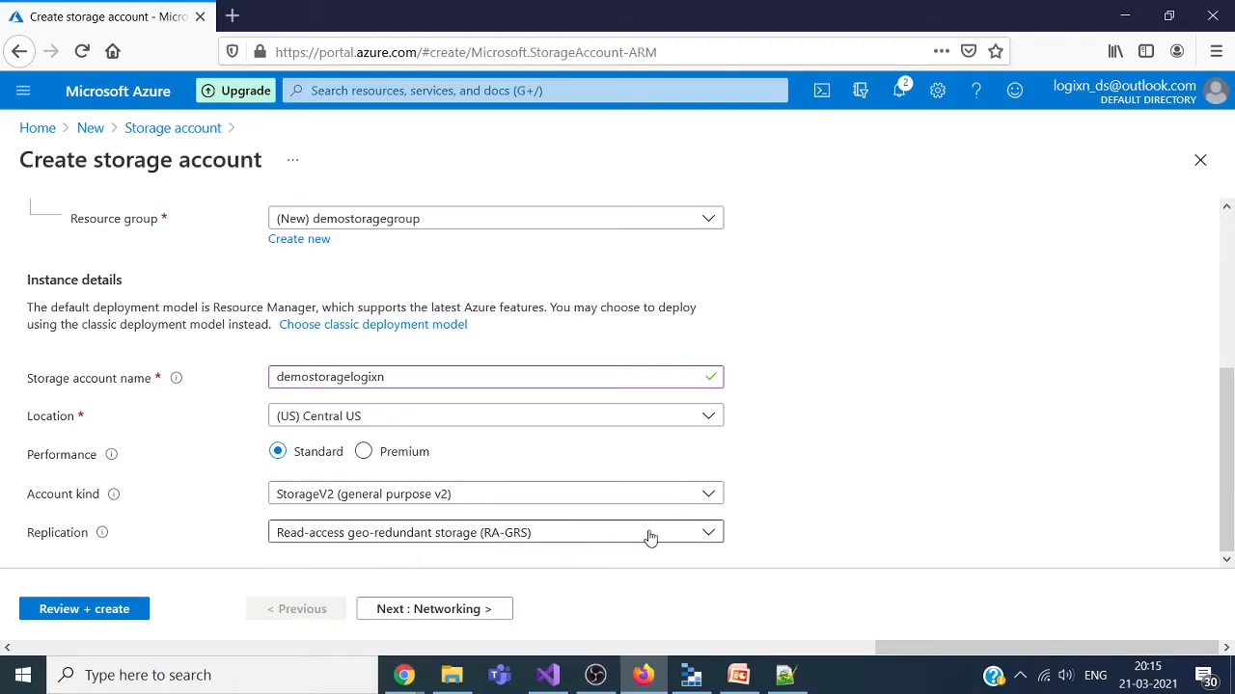
{"action": "left_click", "coordinate": [714, 543]}
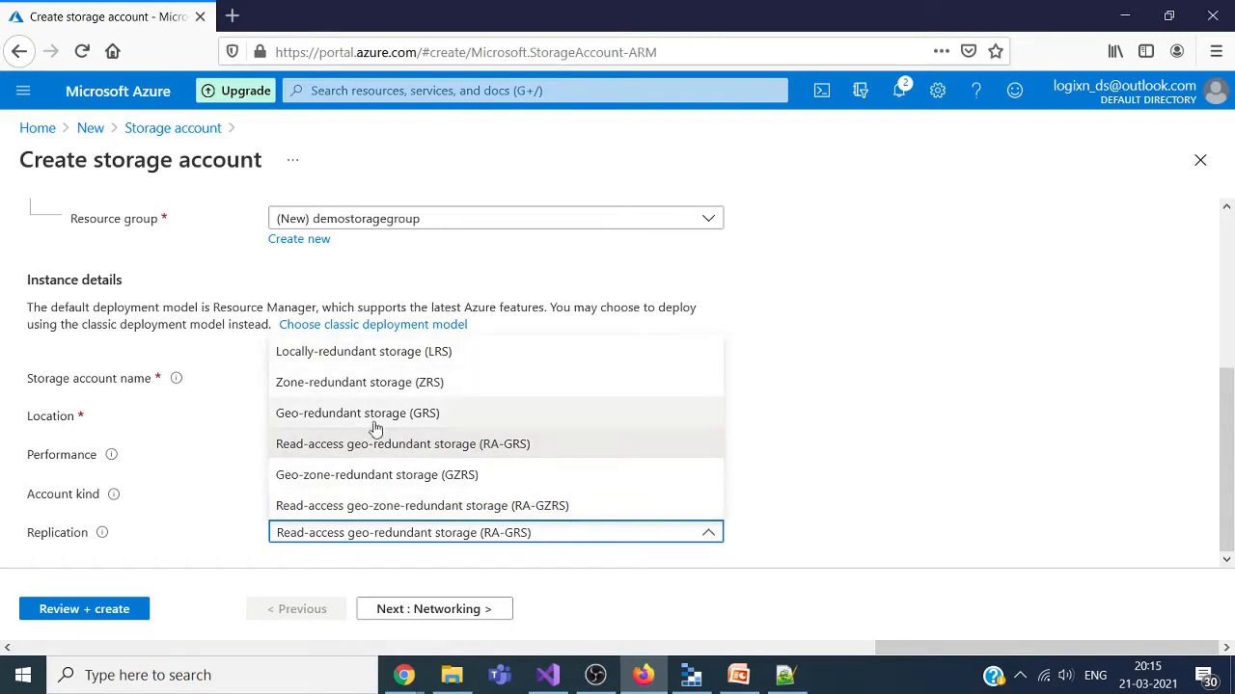
{"action": "left_click", "coordinate": [305, 355]}
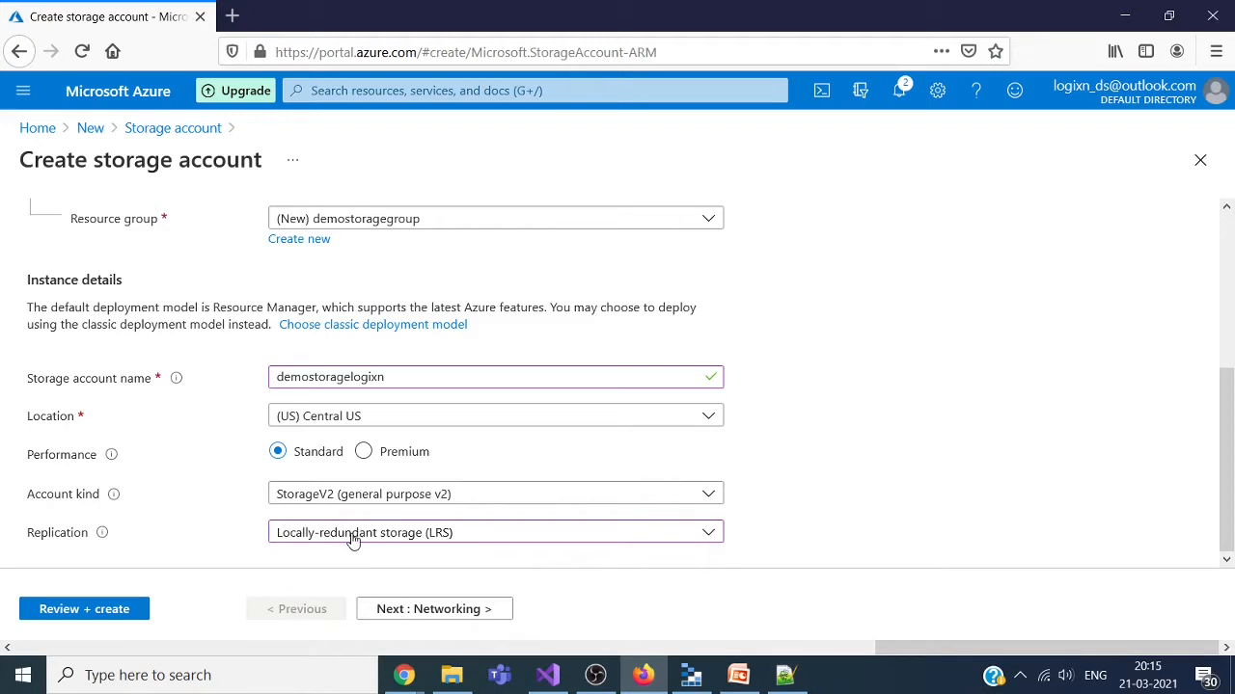
Step: Go through the networking, data protection and advanced settings of the storage account, keeping the defaults
{"action": "left_click", "coordinate": [439, 612]}
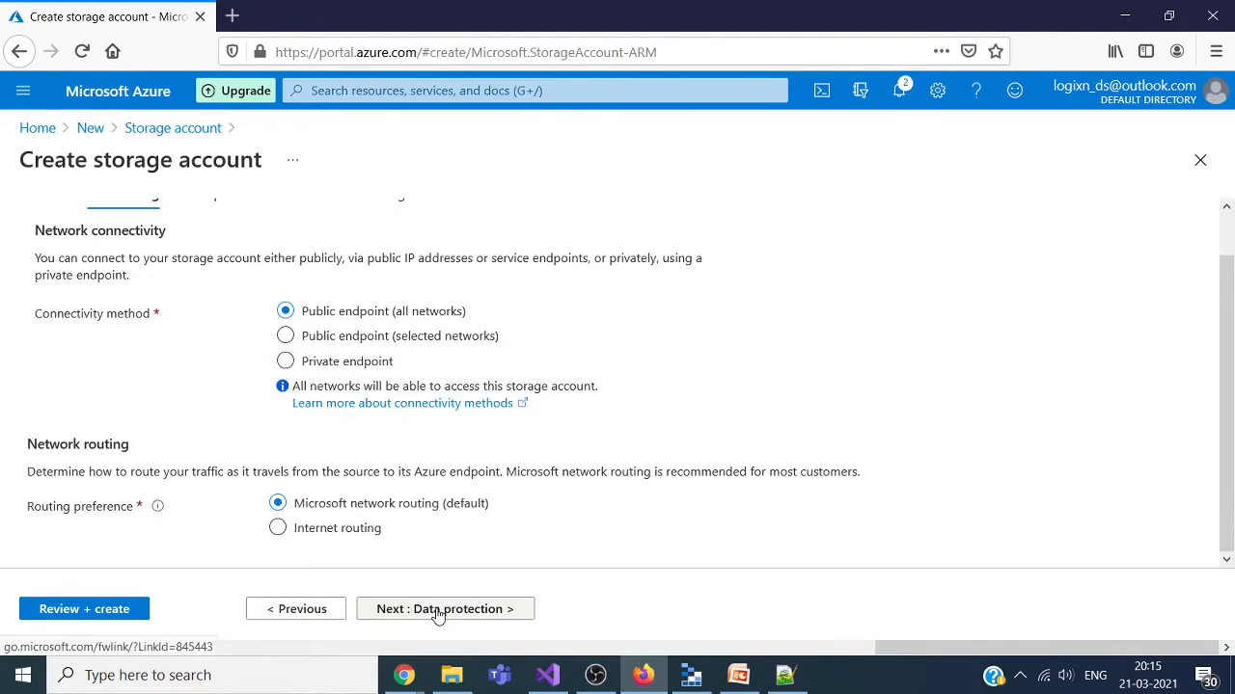
{"action": "left_click", "coordinate": [440, 611]}
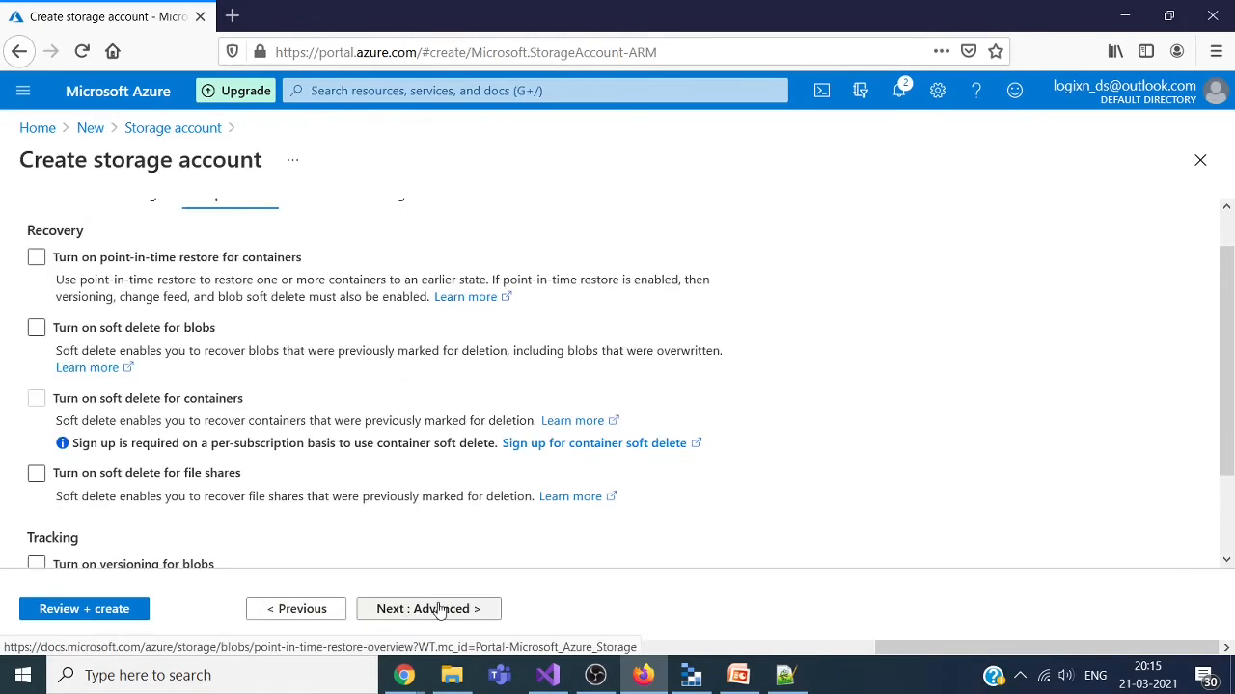
{"action": "left_click", "coordinate": [442, 611]}
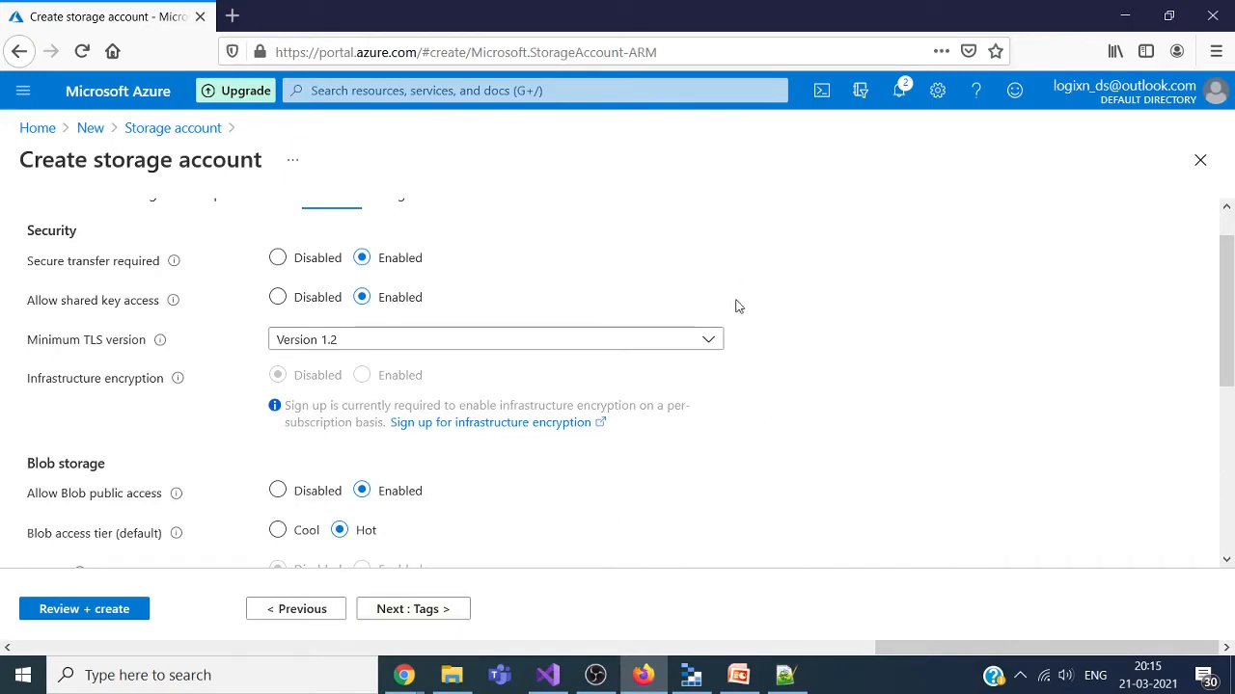
{"action": "left_click_drag", "start_coordinate": [1230, 258], "coordinate": [1232, 355]}
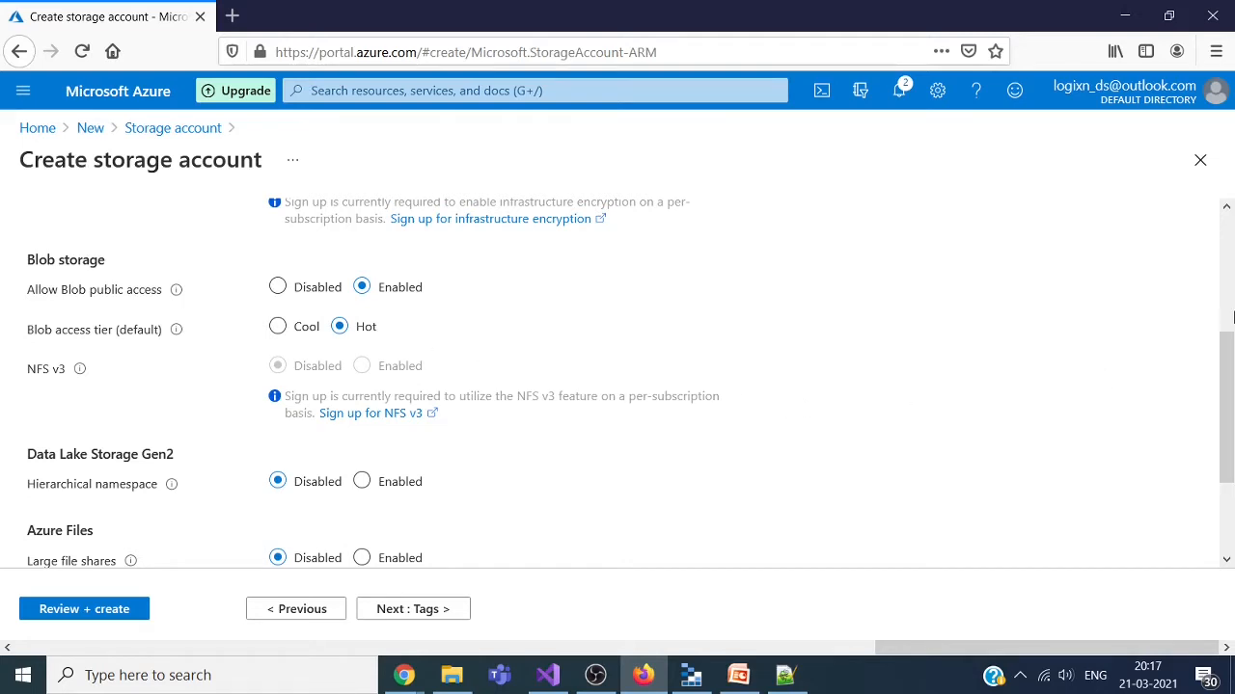
{"action": "left_click_drag", "start_coordinate": [1231, 355], "coordinate": [1232, 420]}
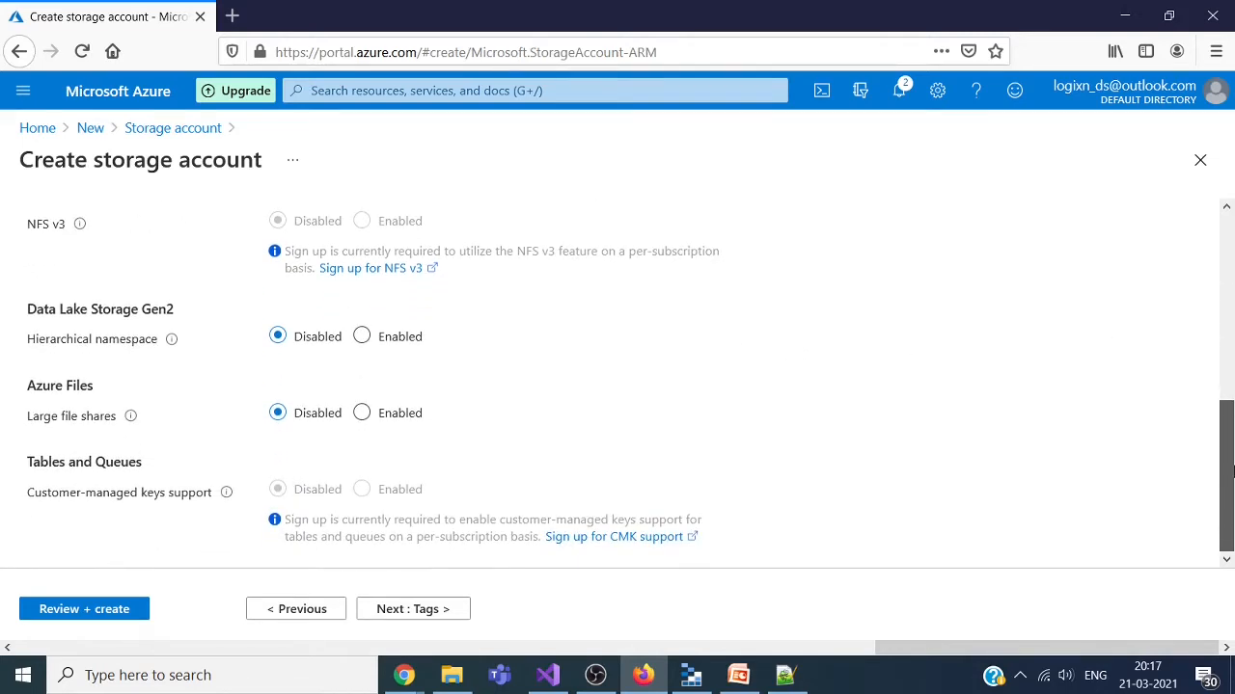
Step: Review and create the storage account, and open the deployed resource
{"action": "left_click", "coordinate": [67, 610]}
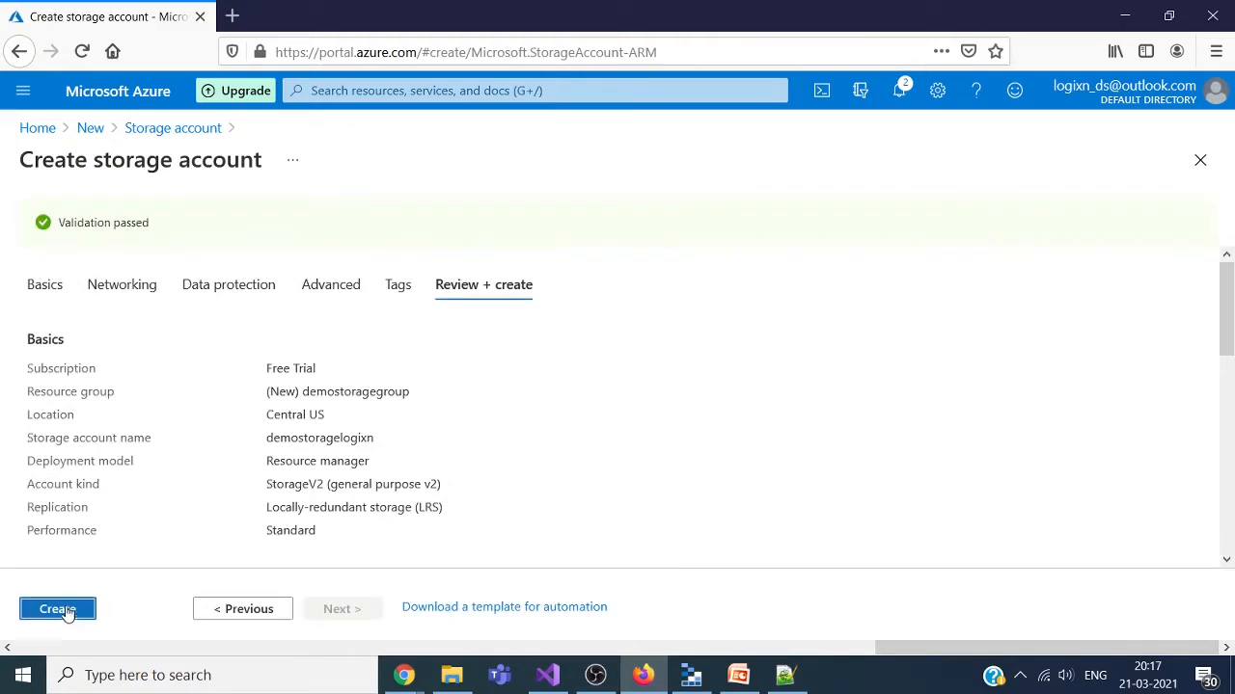
{"action": "left_click", "coordinate": [56, 610]}
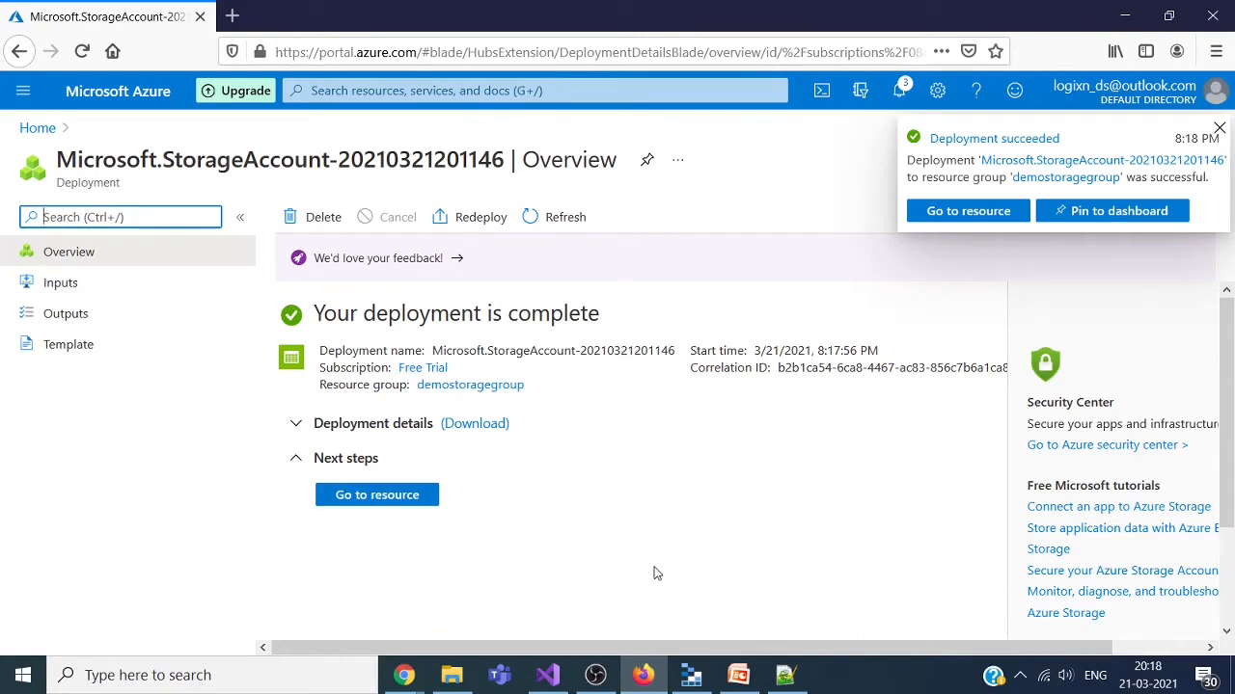
{"action": "left_click", "coordinate": [959, 211]}
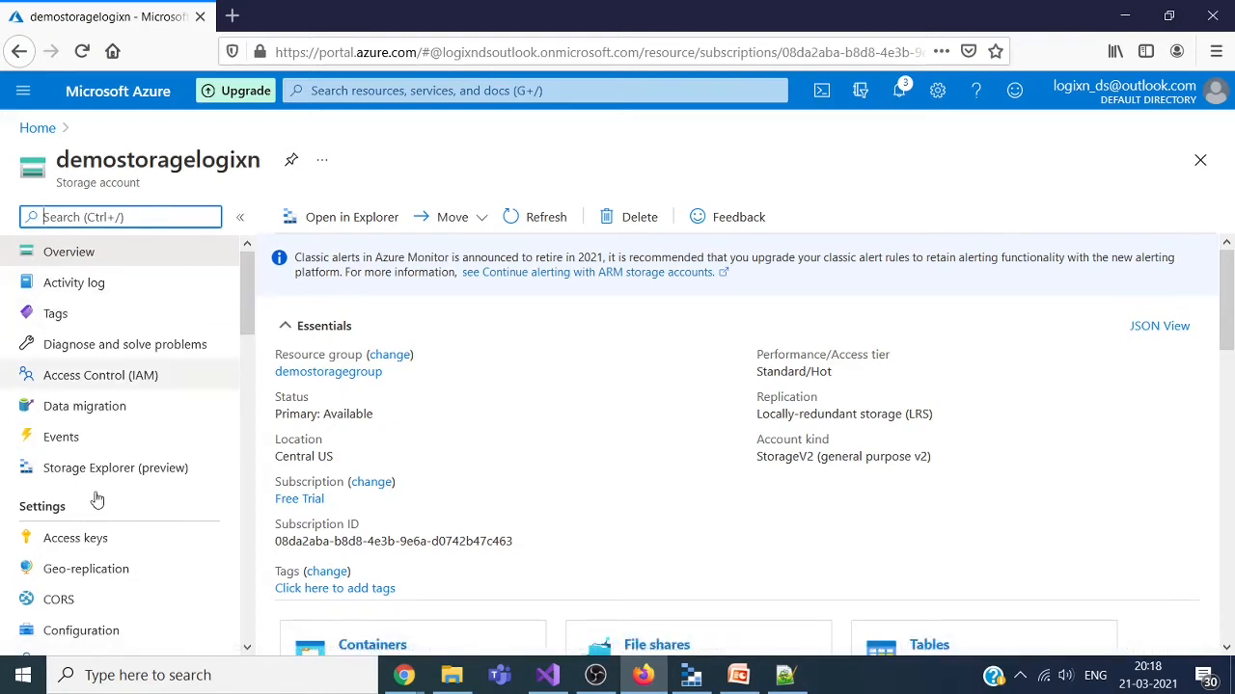
Step: Reveal the storage account's access keys and examine the keys and connection strings
{"action": "left_click", "coordinate": [60, 545]}
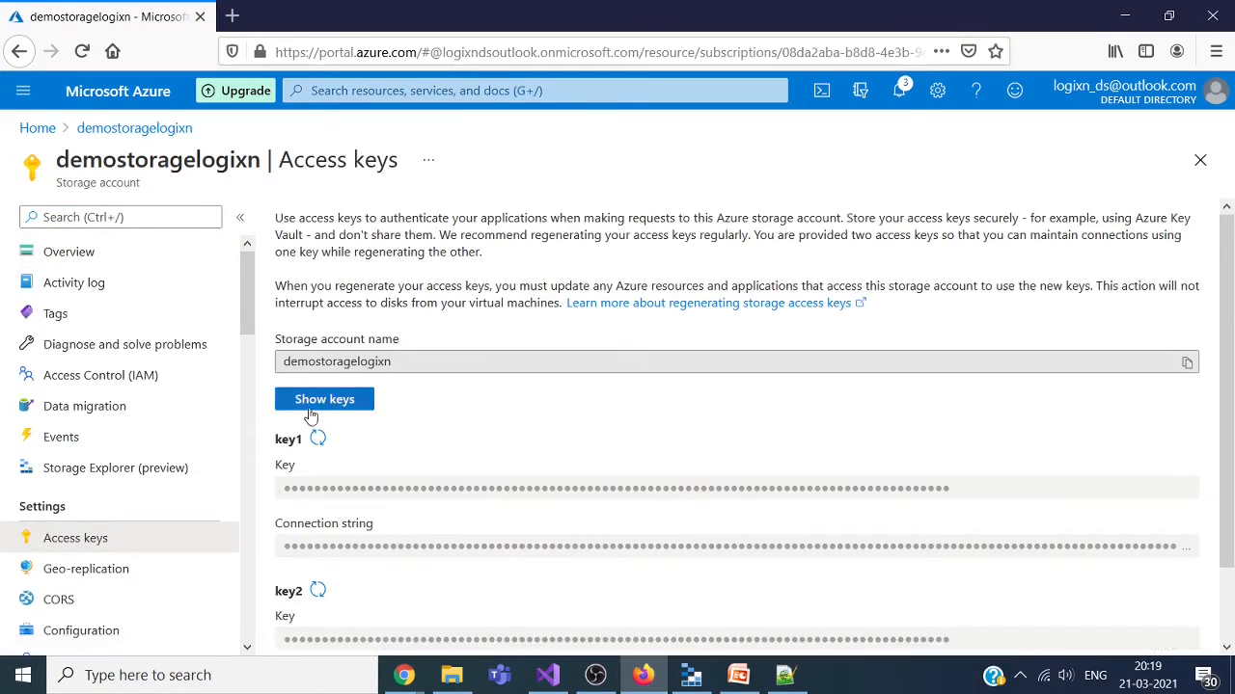
{"action": "left_click", "coordinate": [348, 404]}
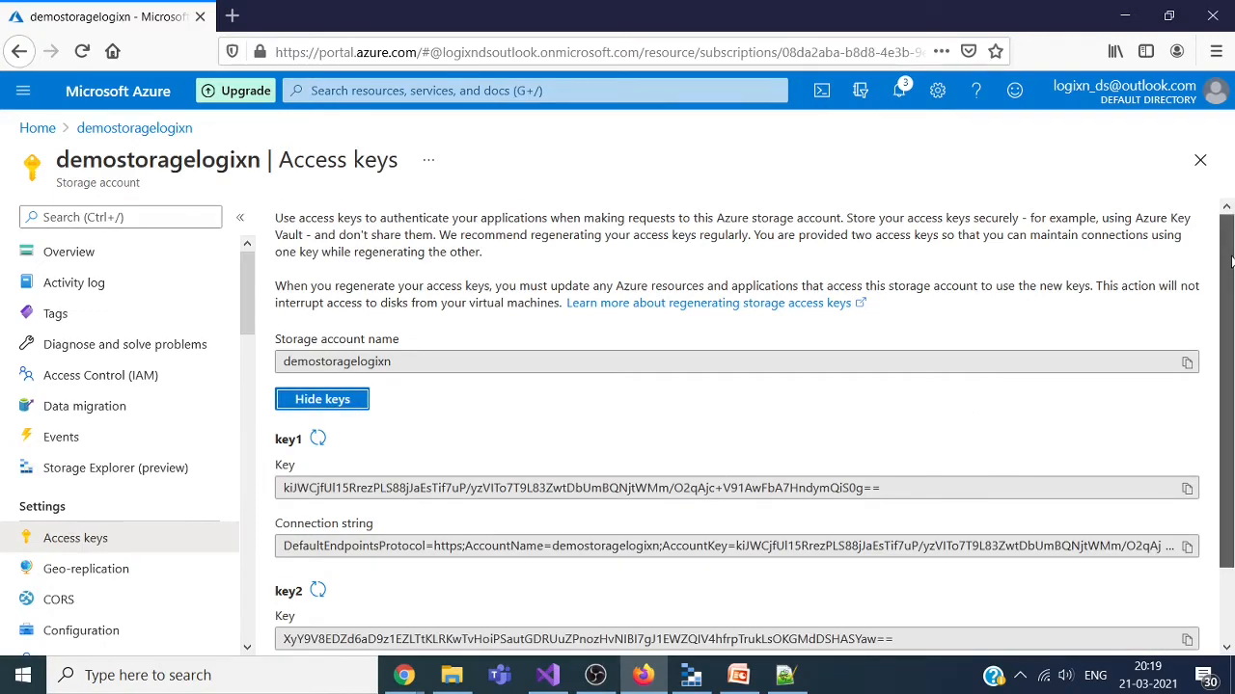
{"action": "left_click_drag", "start_coordinate": [1230, 258], "coordinate": [1229, 291]}
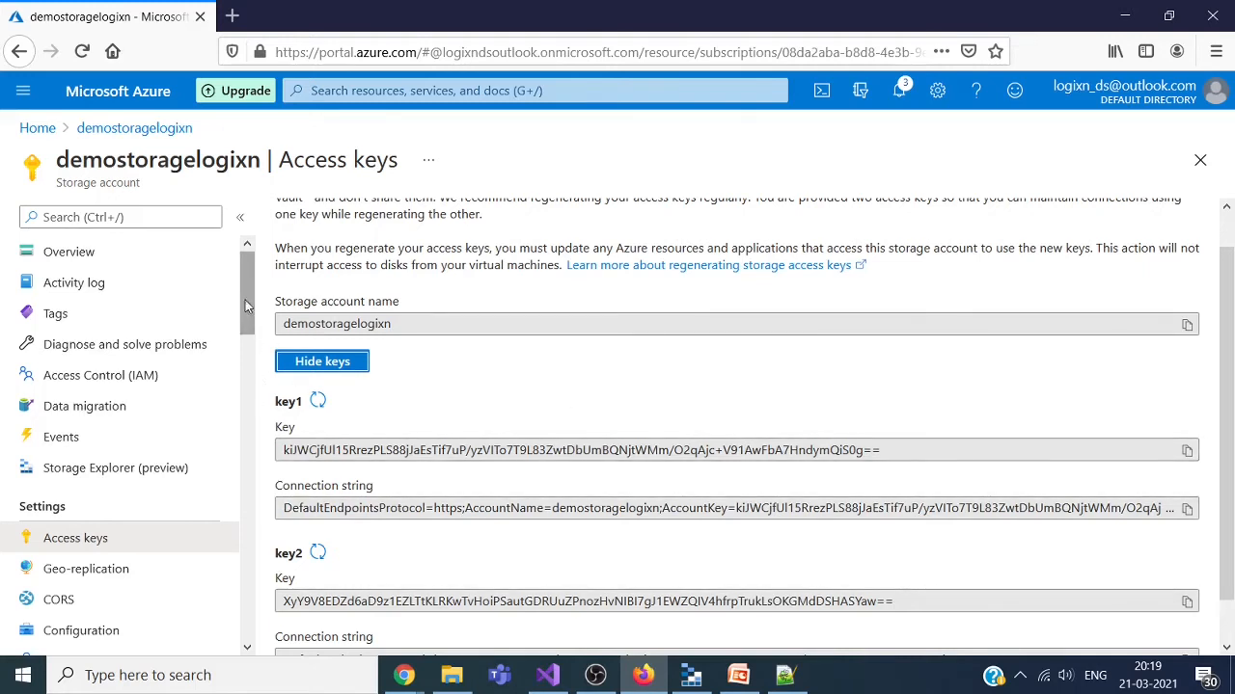
Step: Look through the storage account's blob Containers, File shares, Tables and Queues pages
{"action": "left_click_drag", "start_coordinate": [245, 301], "coordinate": [254, 430]}
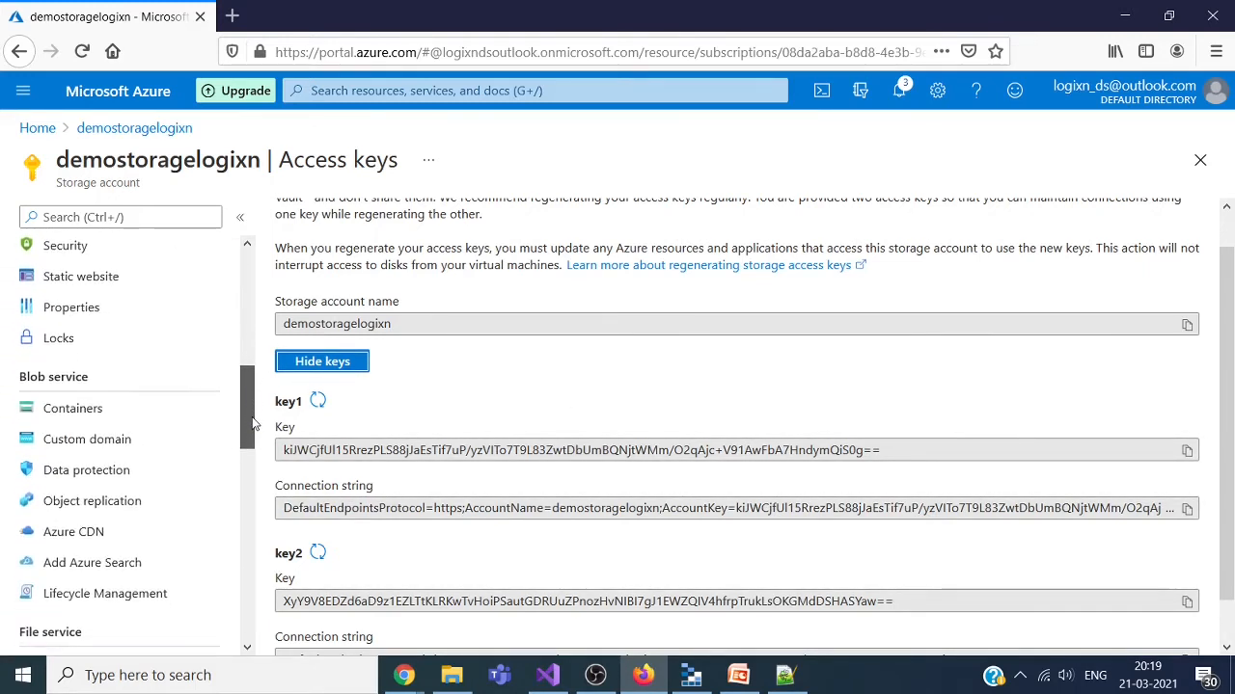
{"action": "left_click", "coordinate": [70, 409]}
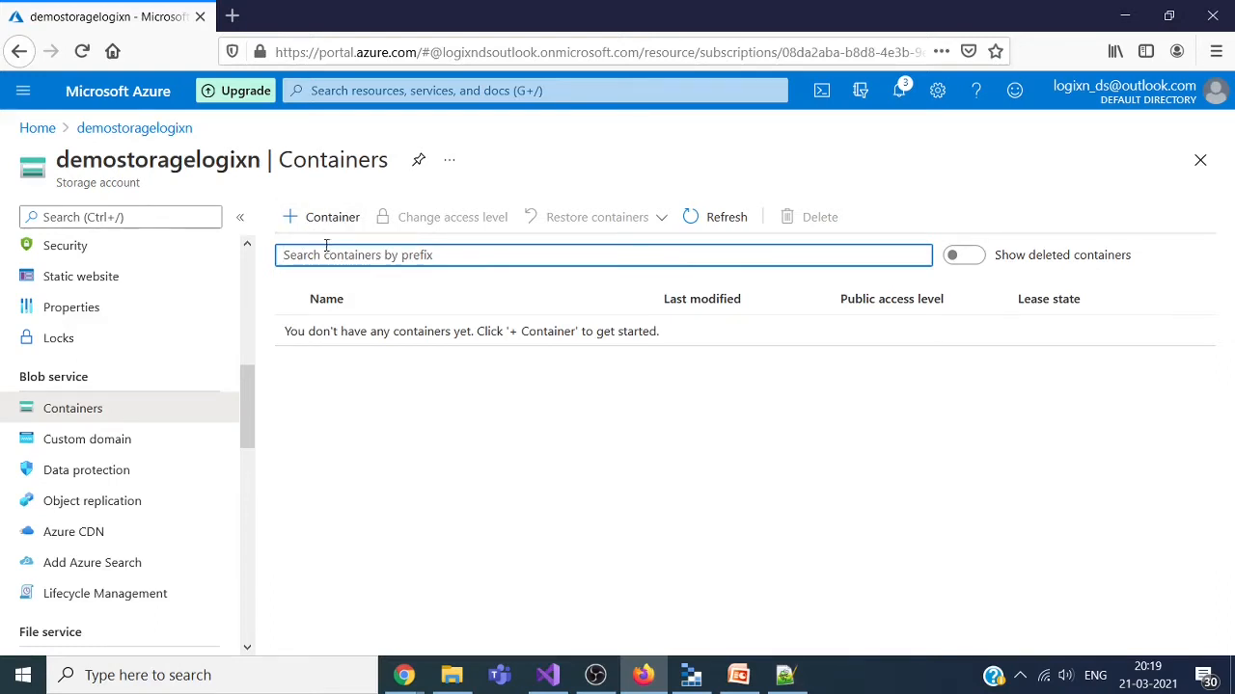
{"action": "left_click_drag", "start_coordinate": [245, 378], "coordinate": [245, 258]}
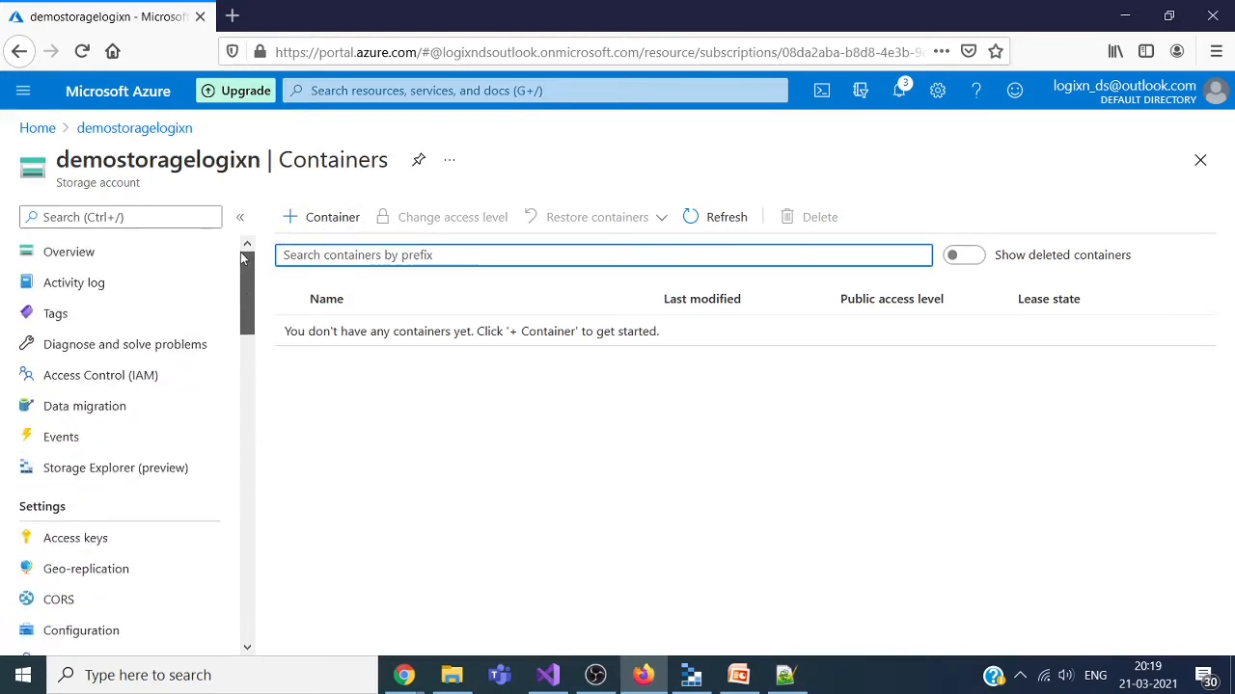
{"action": "left_click_drag", "start_coordinate": [56, 160], "coordinate": [257, 162]}
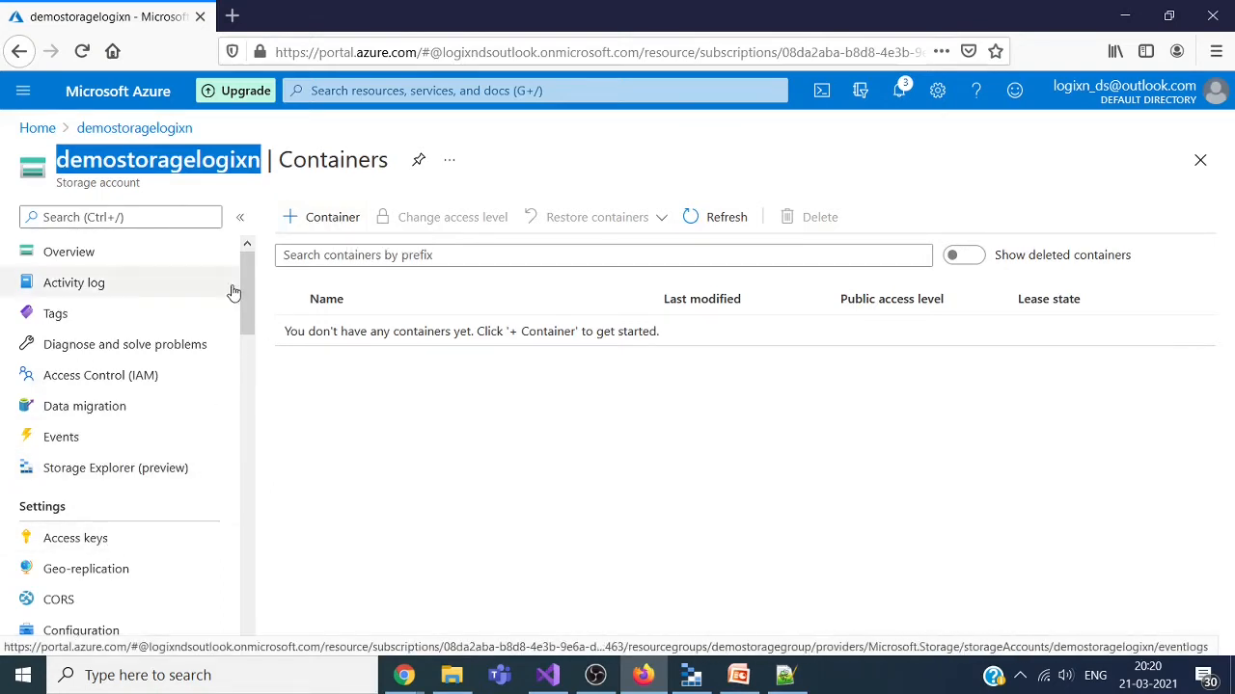
{"action": "left_click_drag", "start_coordinate": [248, 307], "coordinate": [242, 439]}
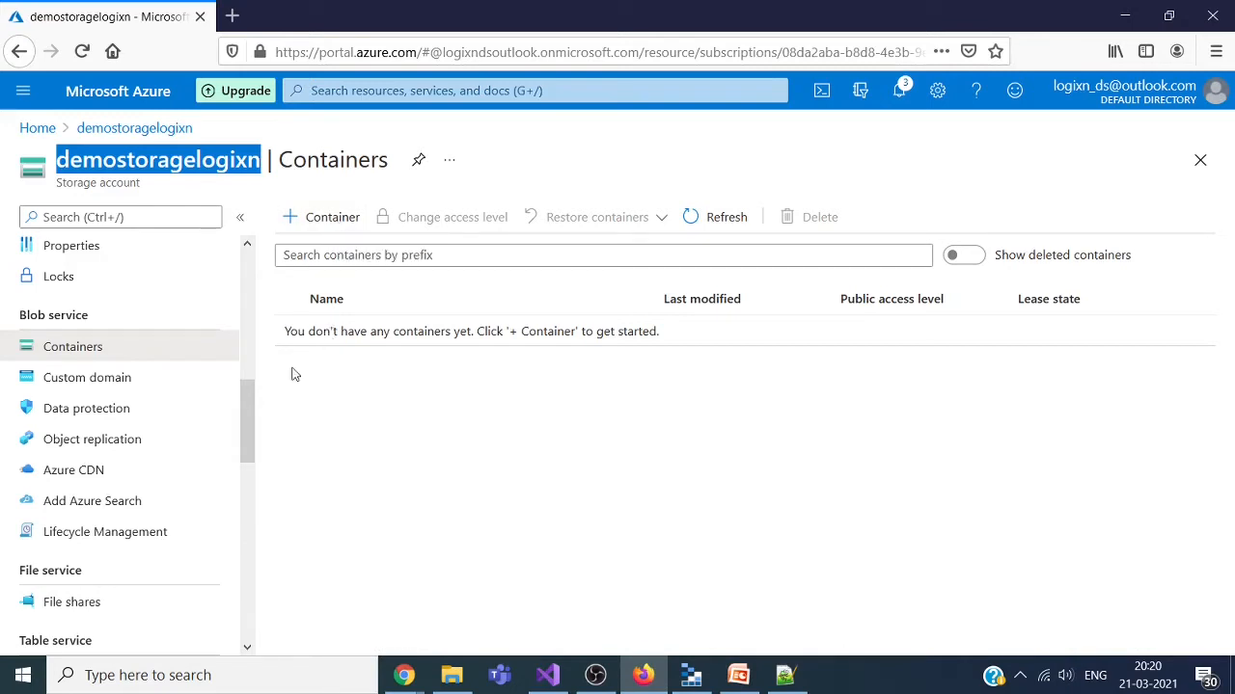
{"action": "left_click_drag", "start_coordinate": [244, 449], "coordinate": [233, 490]}
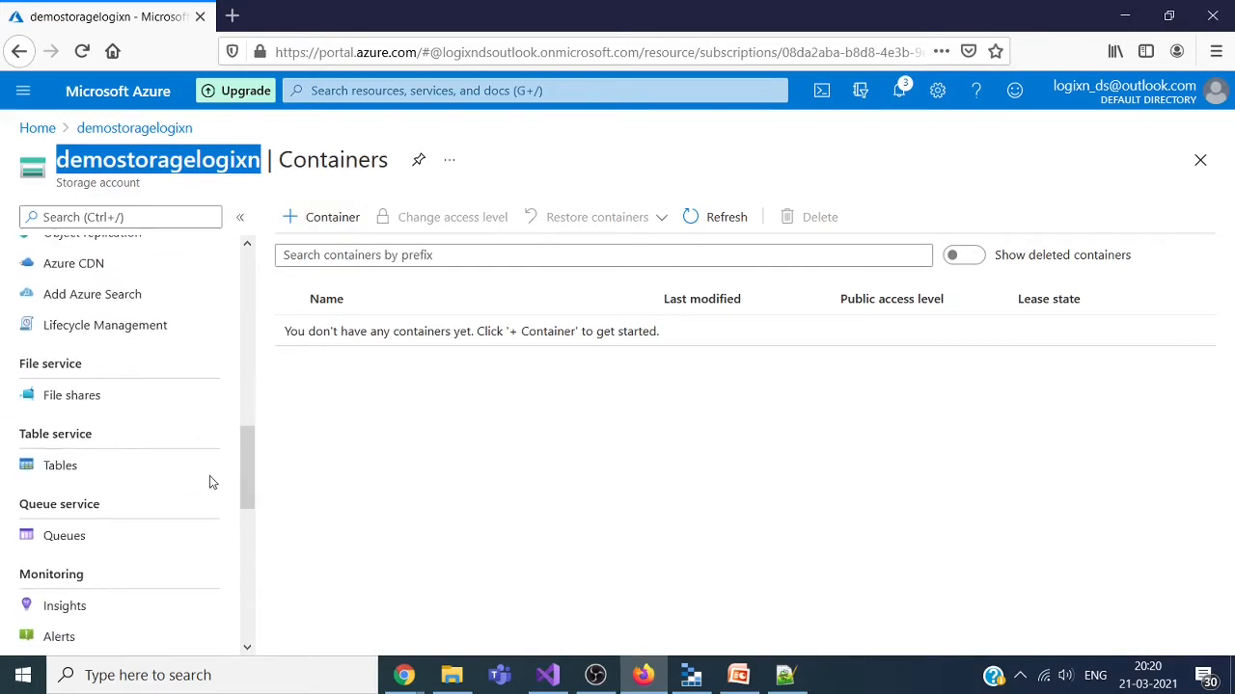
{"action": "left_click", "coordinate": [82, 402]}
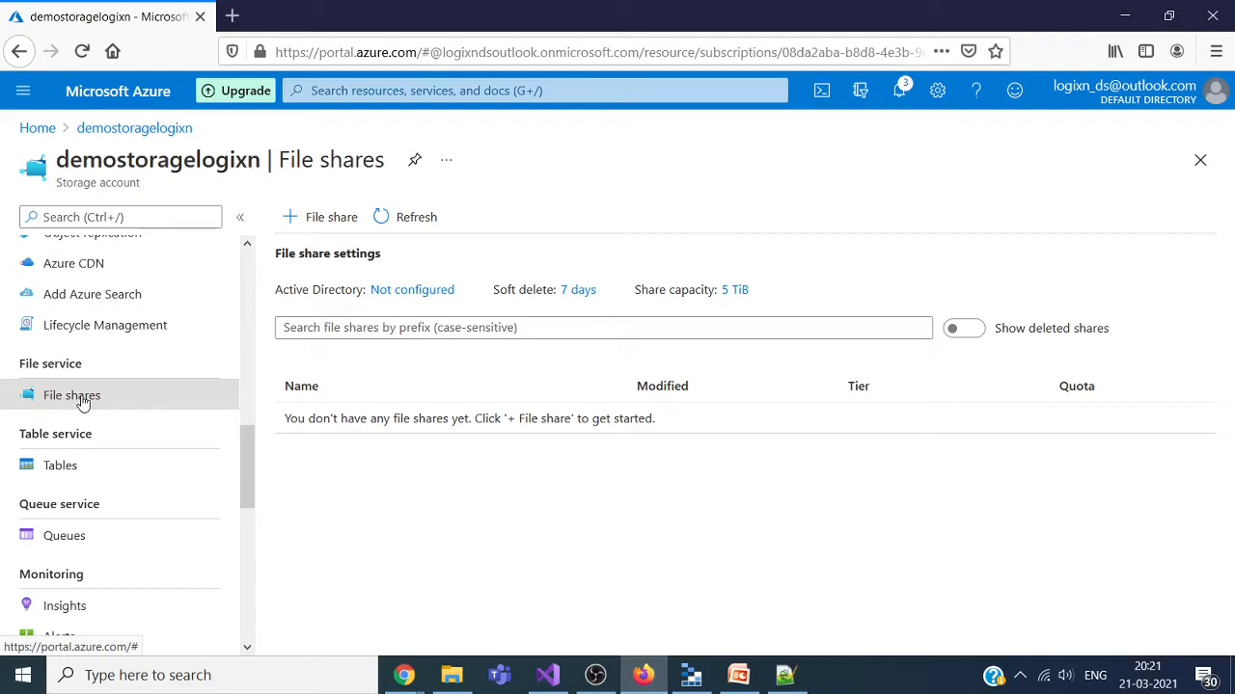
{"action": "left_click", "coordinate": [63, 471]}
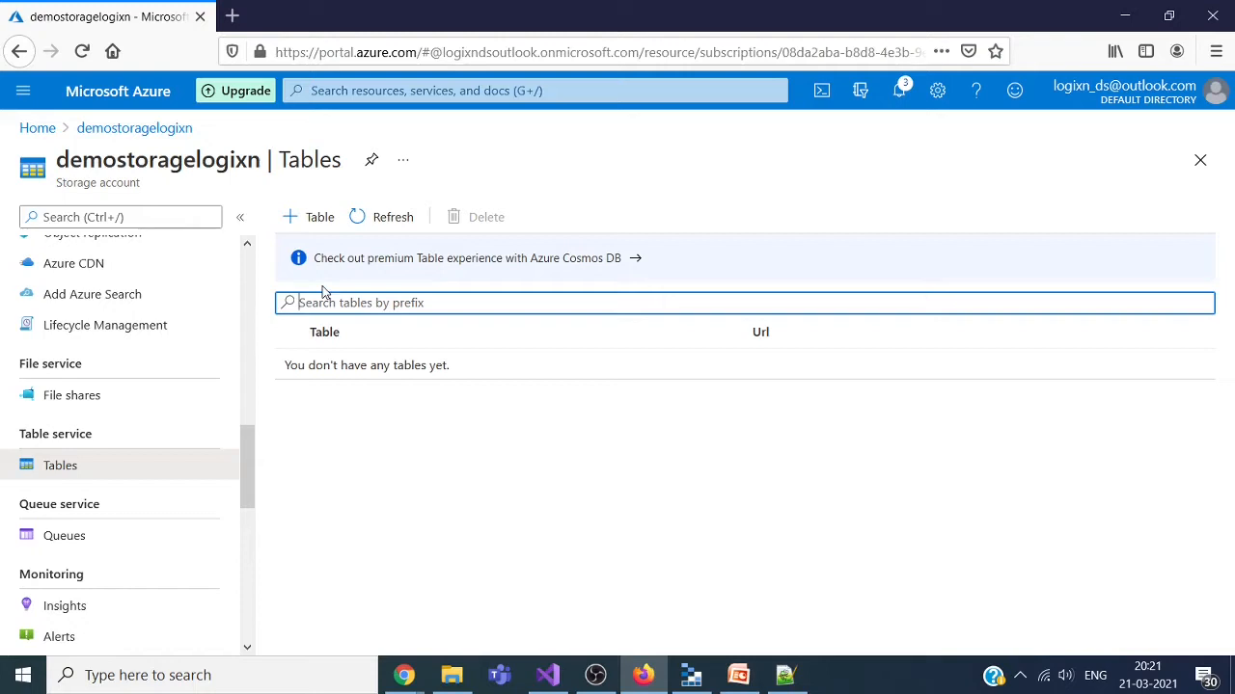
{"action": "left_click_drag", "start_coordinate": [248, 475], "coordinate": [248, 516]}
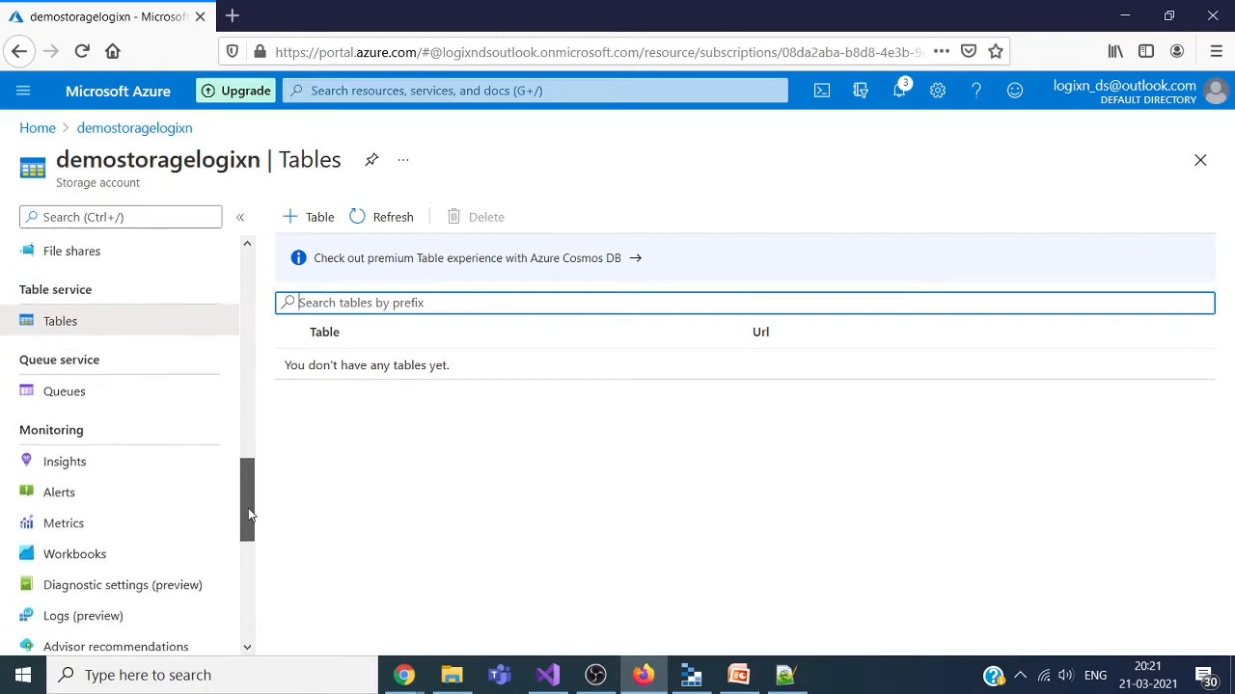
{"action": "left_click", "coordinate": [64, 382]}
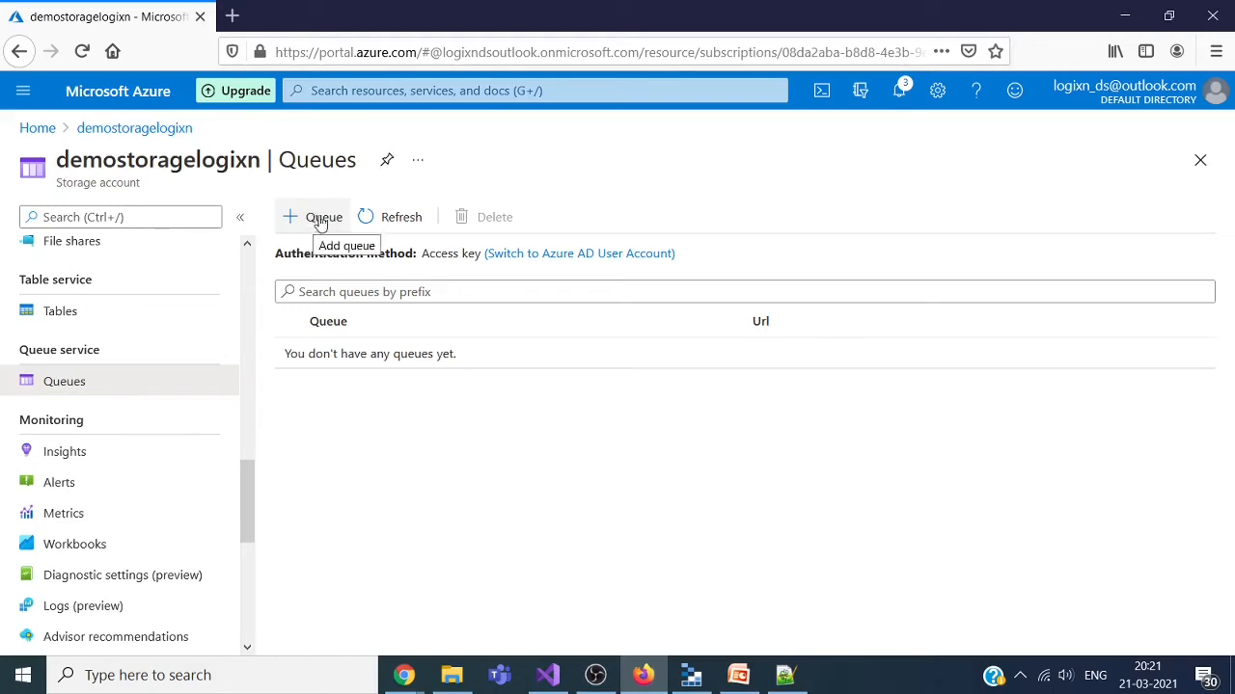
{"action": "left_click_drag", "start_coordinate": [245, 489], "coordinate": [243, 248]}
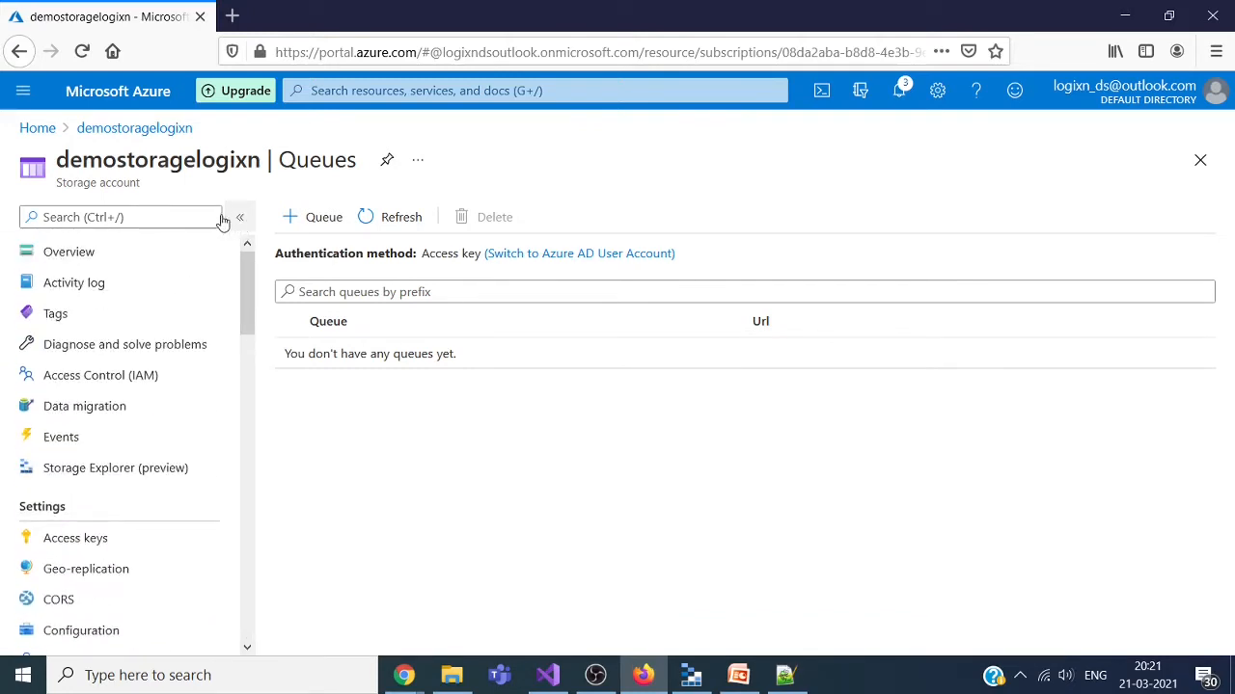
Step: Switch to the PowerPoint presentation and view slide 2 on blob storage objects
{"action": "left_click", "coordinate": [739, 675]}
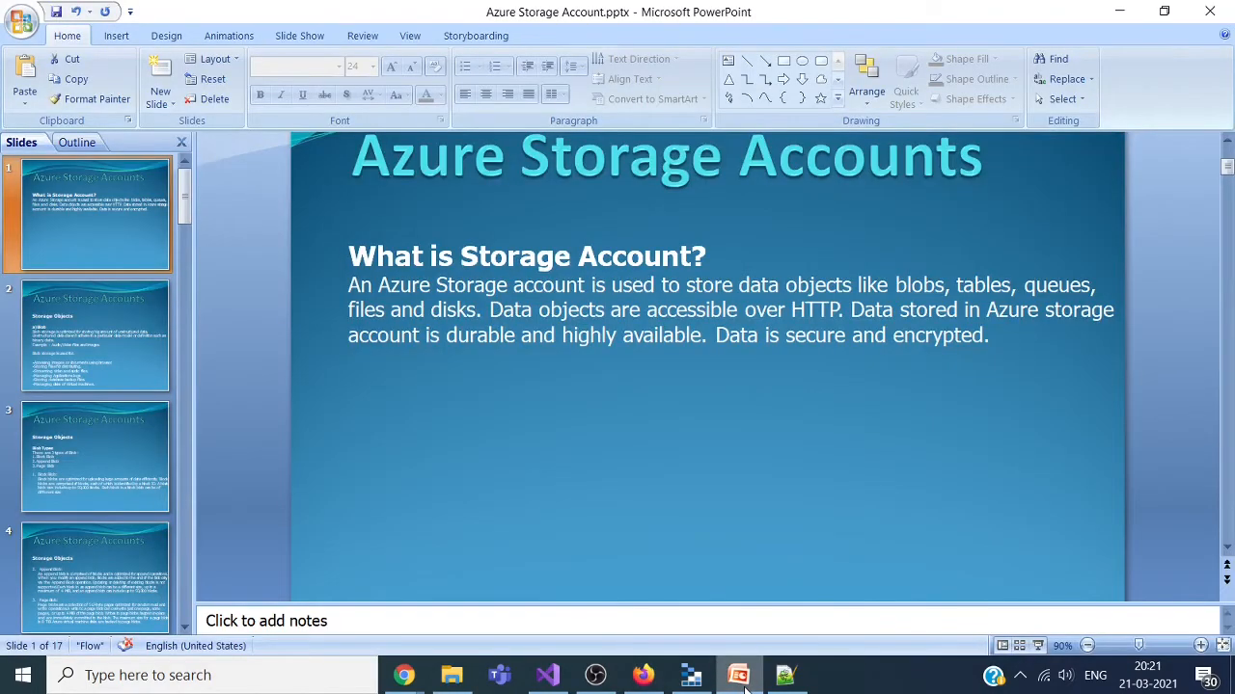
{"action": "left_click", "coordinate": [138, 345]}
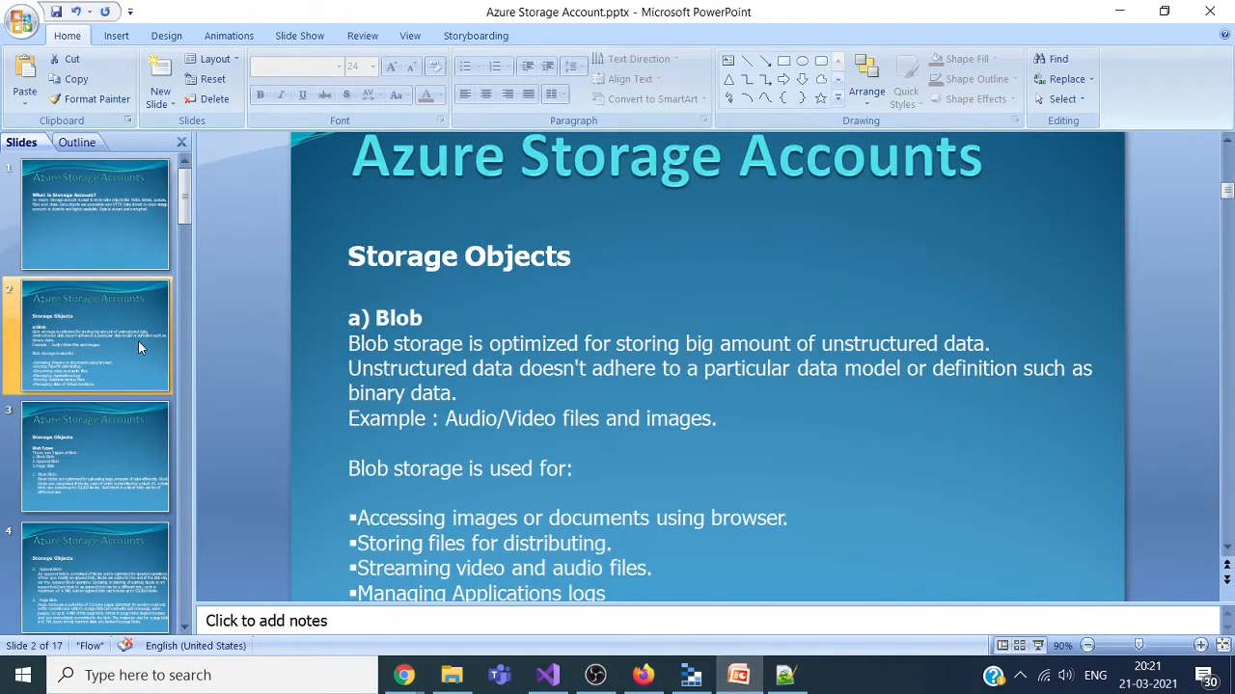
{"action": "left_click", "coordinate": [582, 263]}
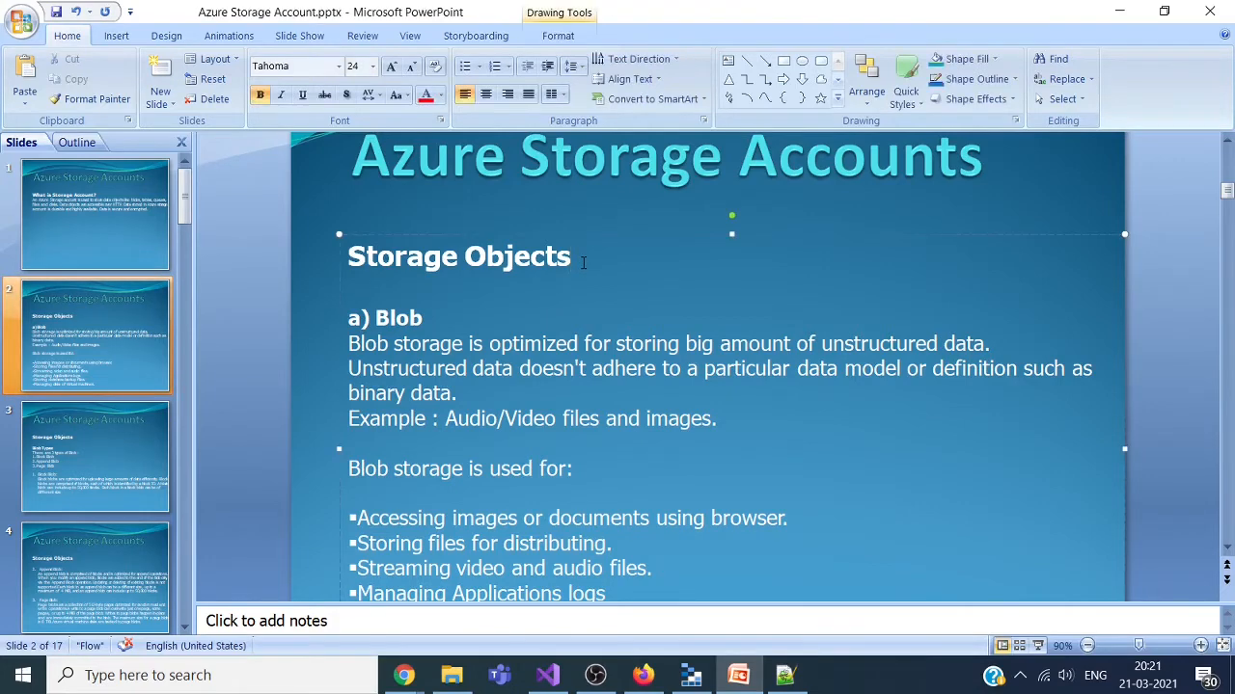
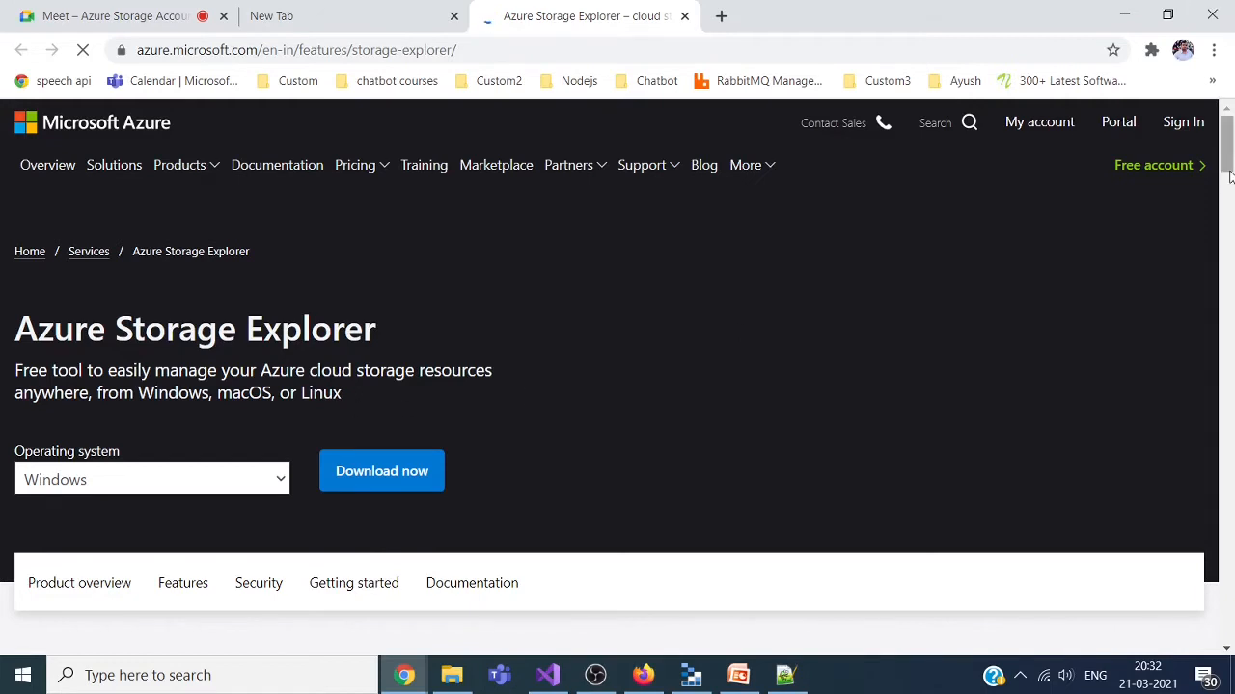
Step: On the Azure Storage Explorer web page, choose Windows as the operating system for the download
{"action": "scroll", "coordinate": [1228, 173], "scroll_direction": "down", "scroll_amount": 1}
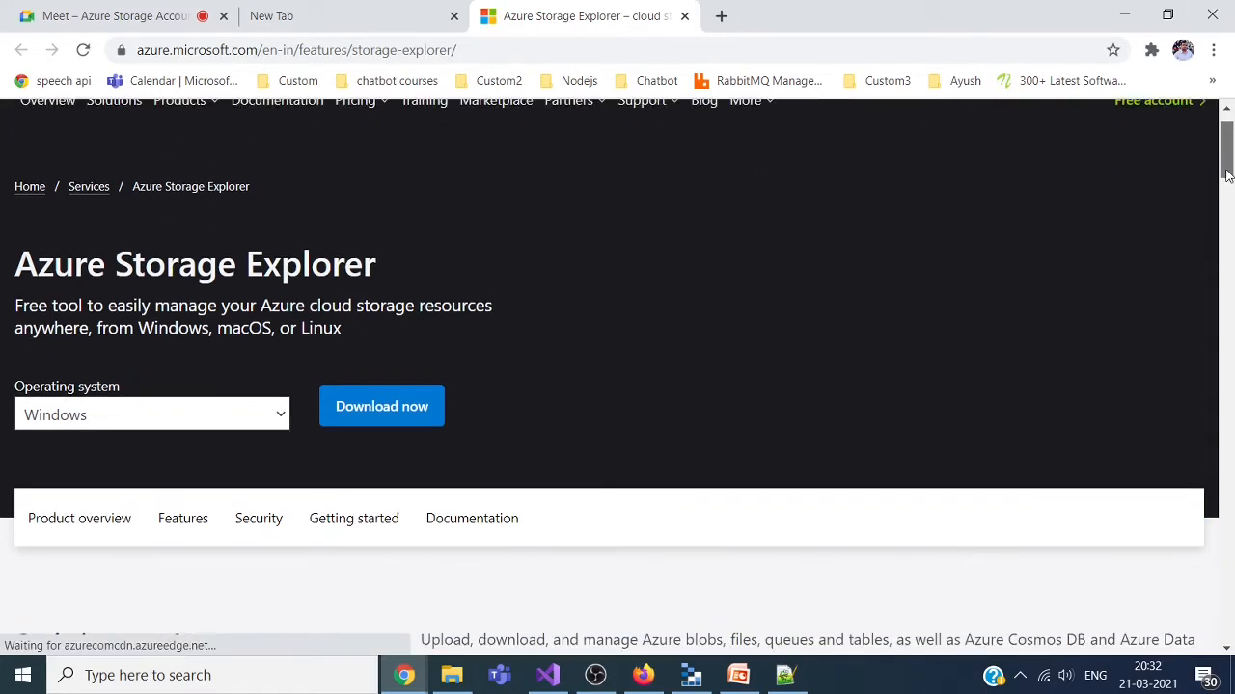
{"action": "left_click", "coordinate": [281, 435]}
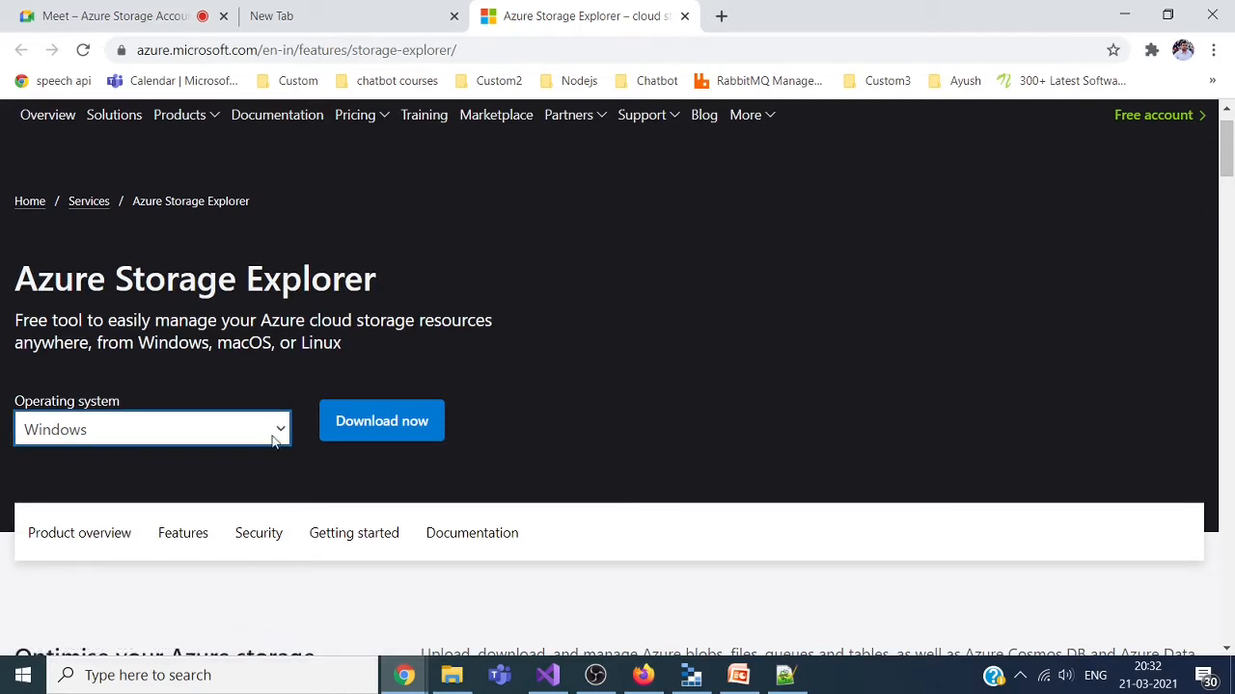
{"action": "left_click", "coordinate": [277, 433]}
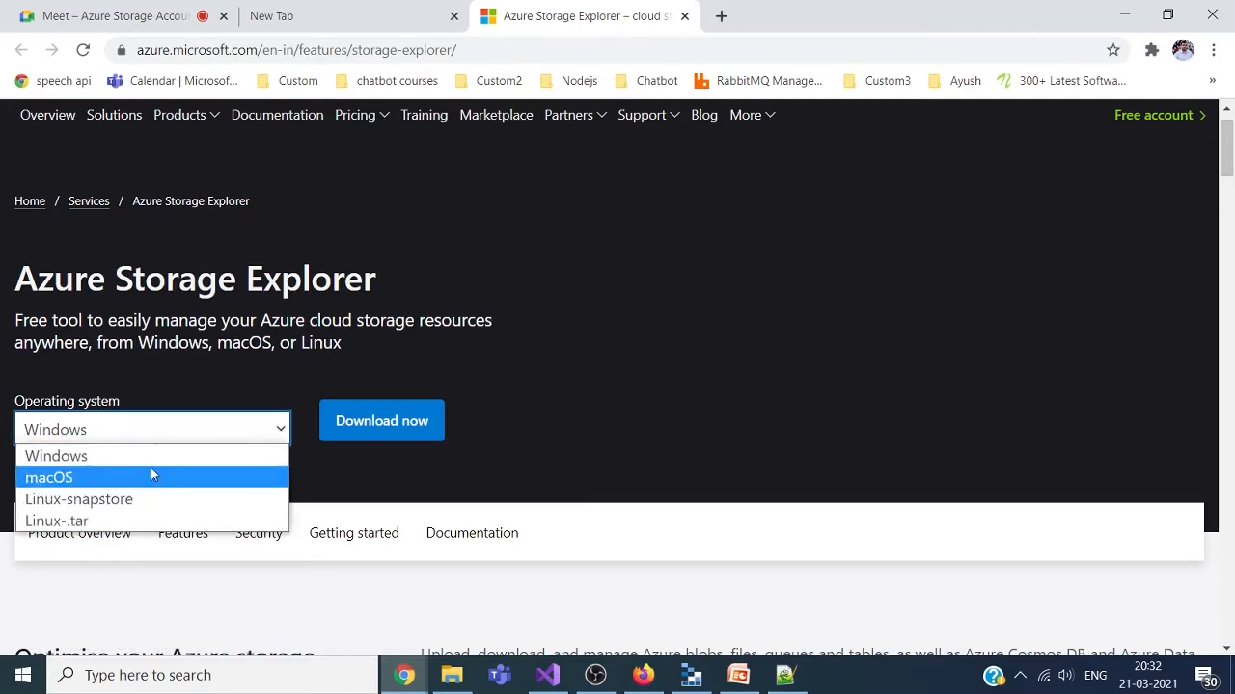
{"action": "left_click", "coordinate": [174, 463]}
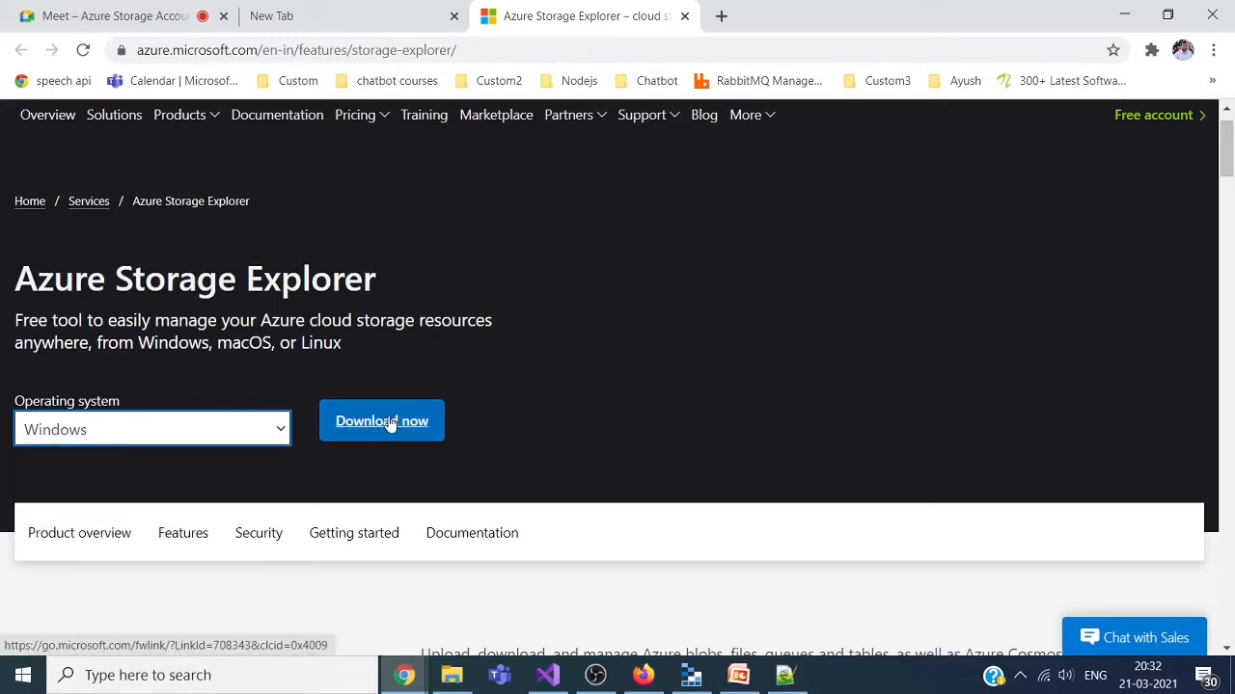
Step: Launch Microsoft Azure Storage Explorer, check its connected account and subscriptions, and return to the resource explorer
{"action": "left_click", "coordinate": [204, 675]}
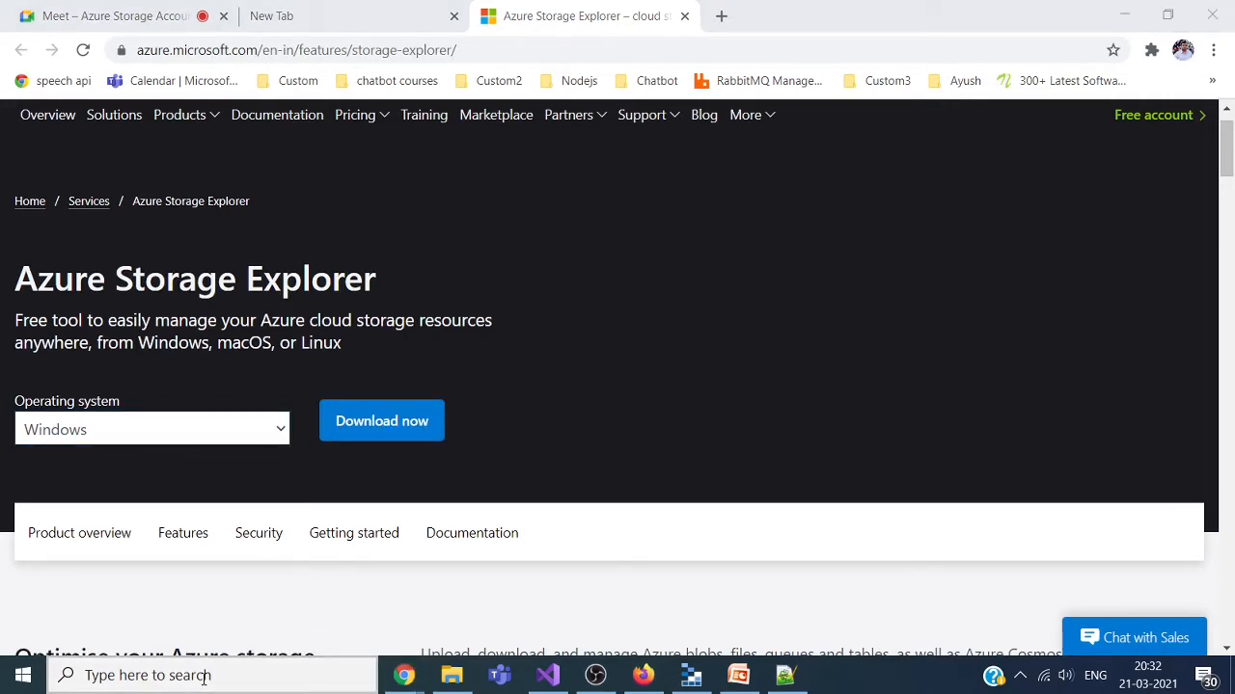
{"action": "type", "text": "azure"}
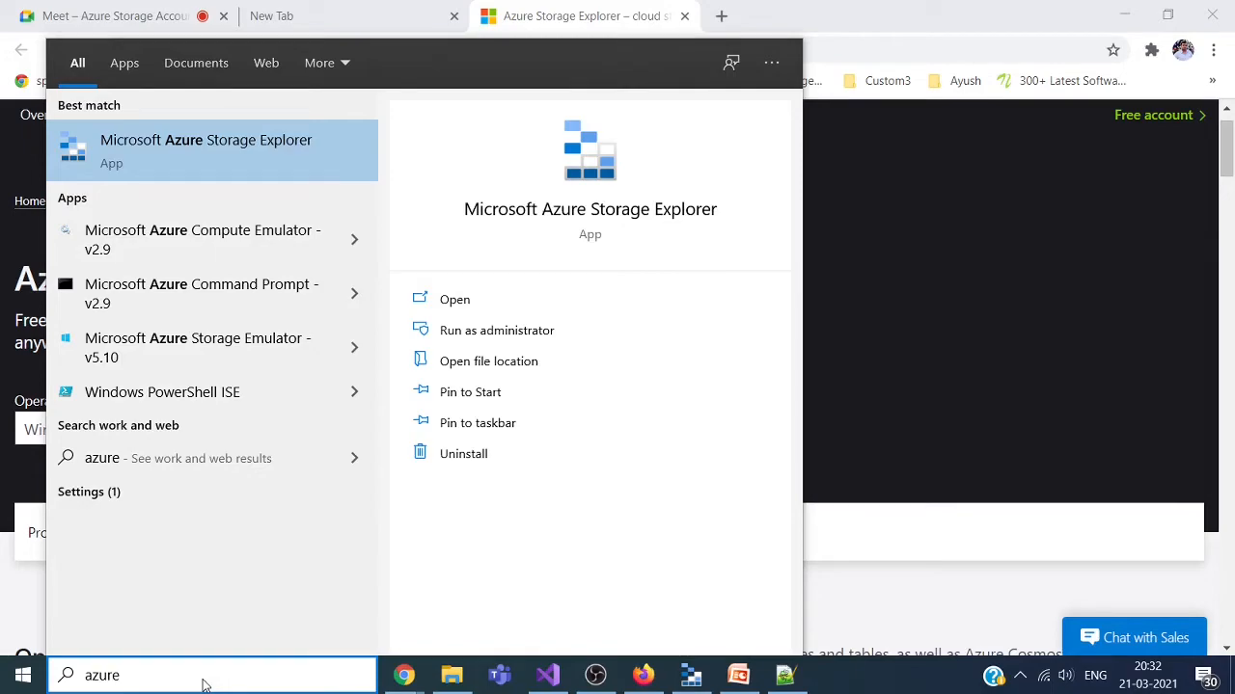
{"action": "key", "text": "Return"}
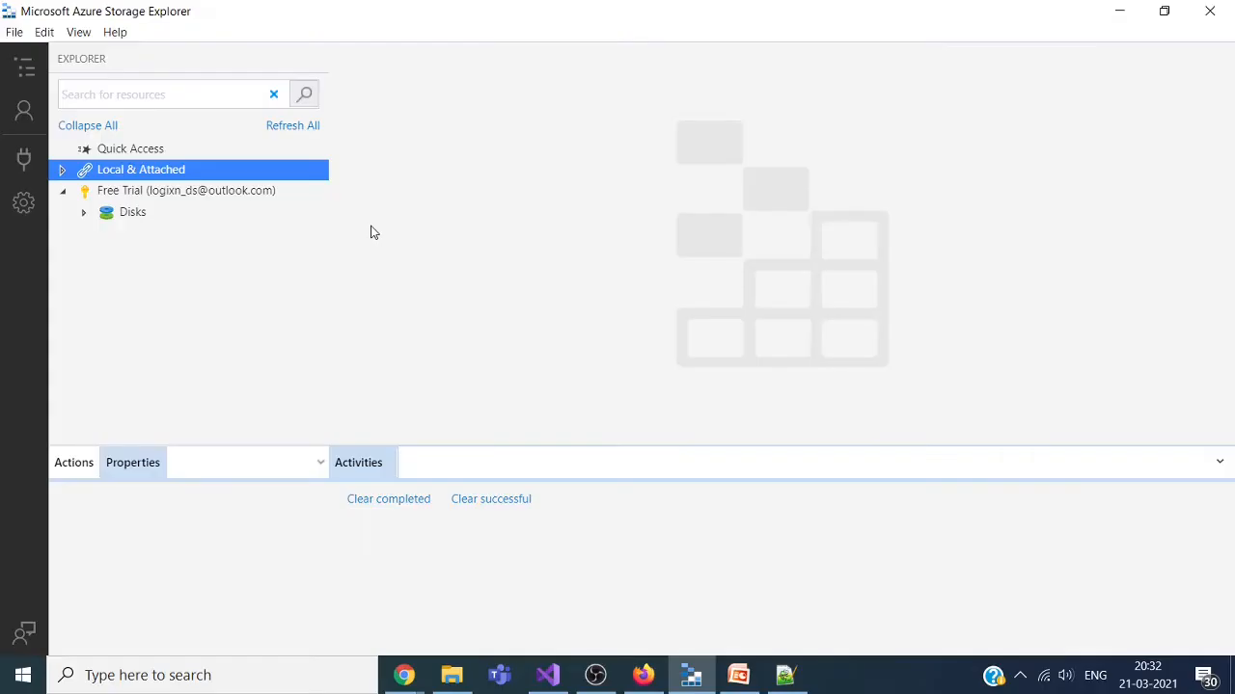
{"action": "left_click", "coordinate": [25, 111]}
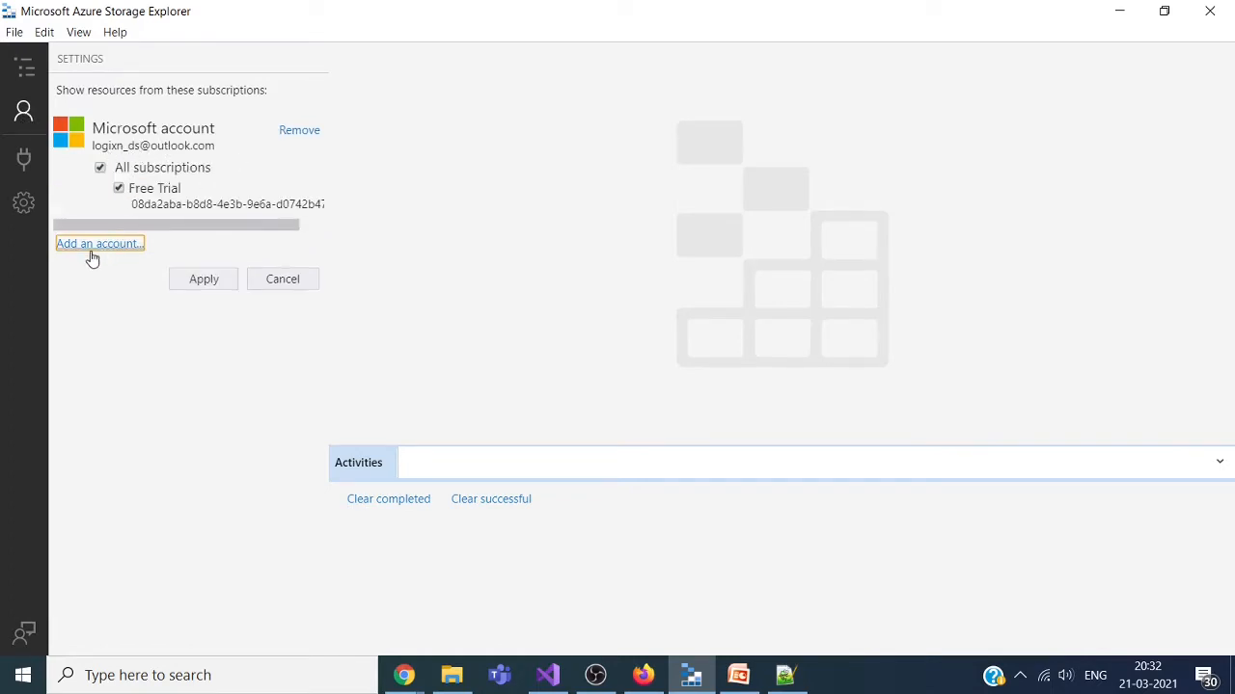
{"action": "left_click", "coordinate": [27, 71]}
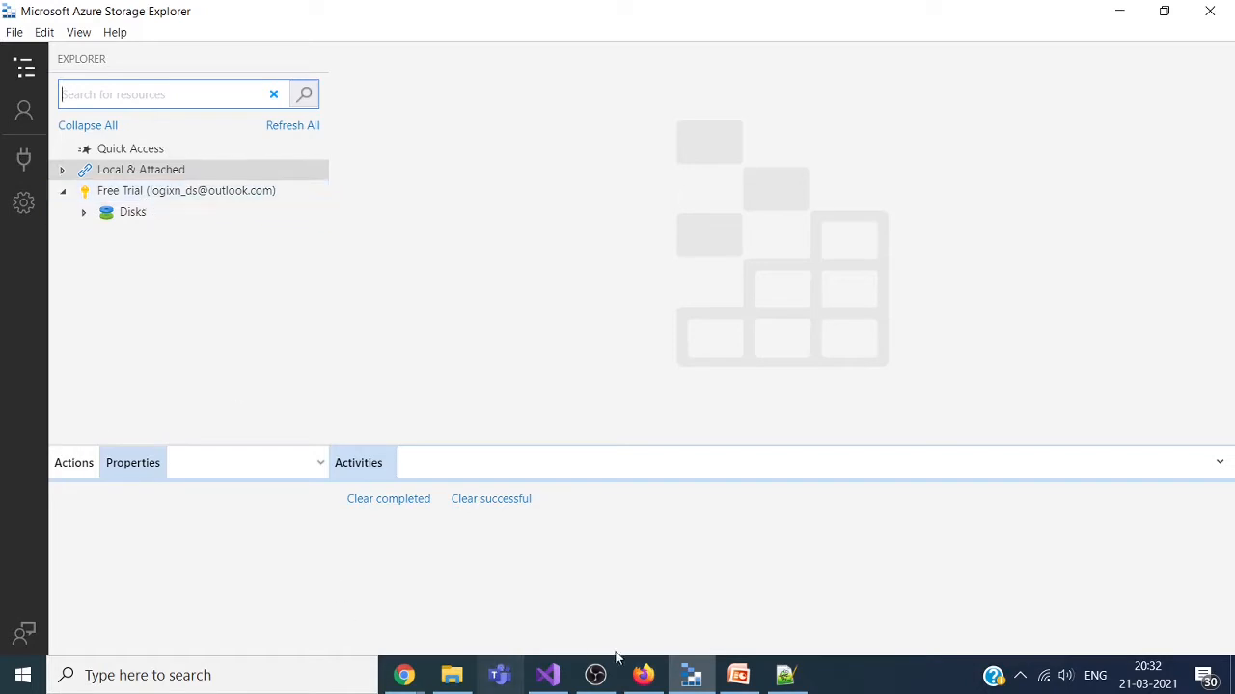
Step: Switch to the Azure portal in Firefox and open the blob containers page of demostoragelogixn
{"action": "left_click", "coordinate": [643, 675]}
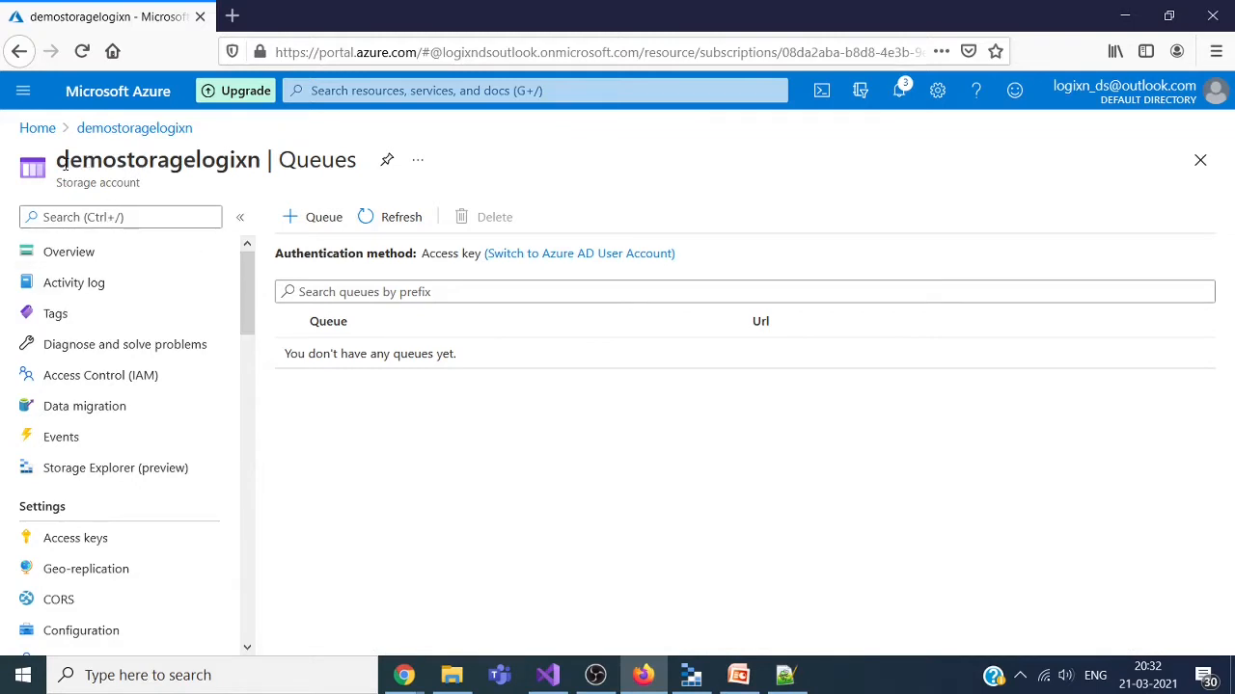
{"action": "left_click_drag", "start_coordinate": [67, 164], "coordinate": [203, 162]}
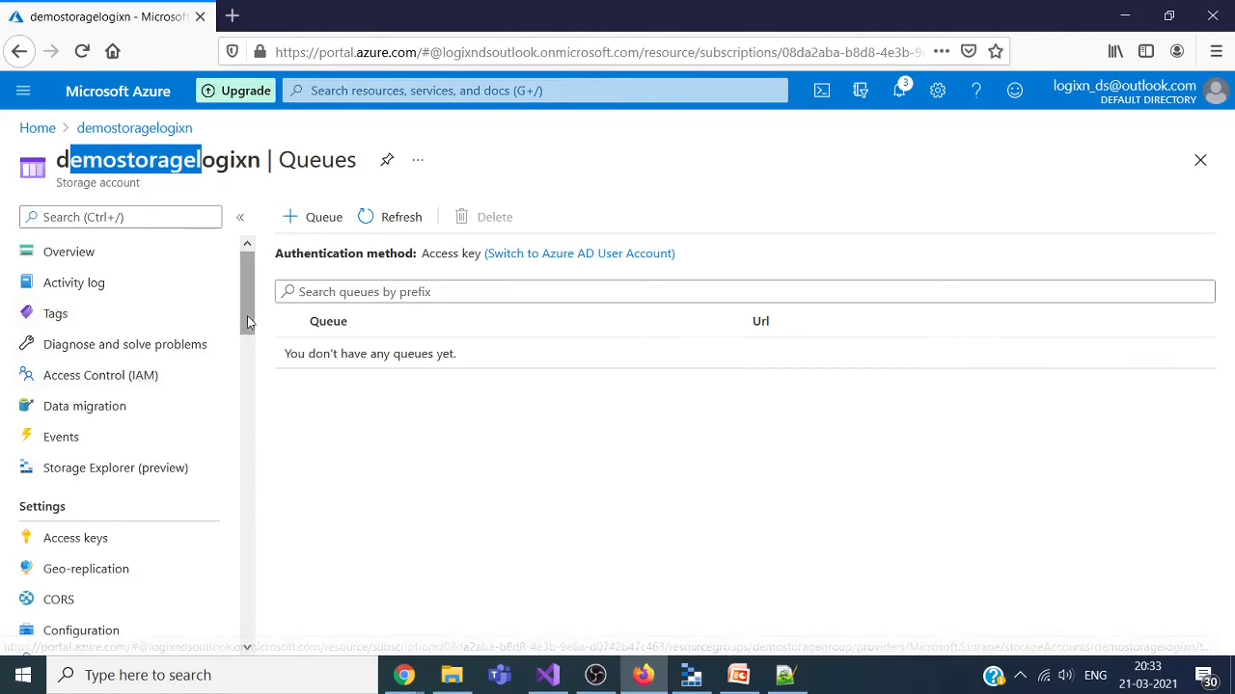
{"action": "left_click_drag", "start_coordinate": [247, 321], "coordinate": [247, 445]}
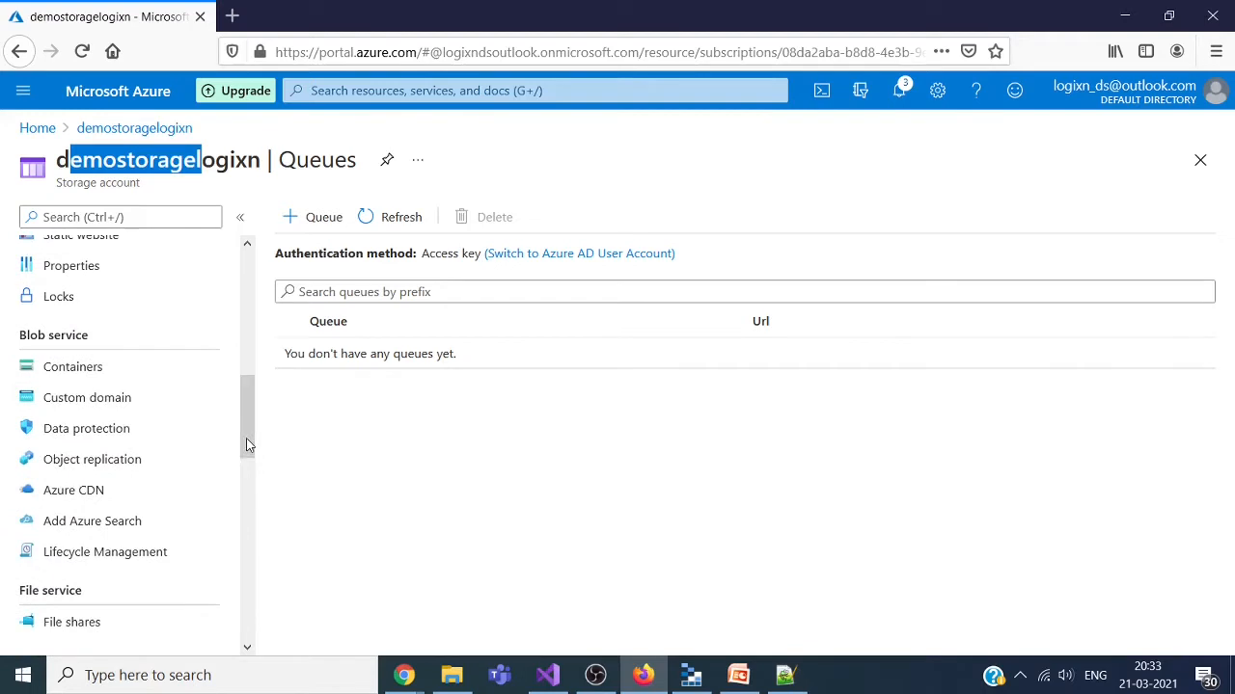
{"action": "left_click", "coordinate": [83, 376]}
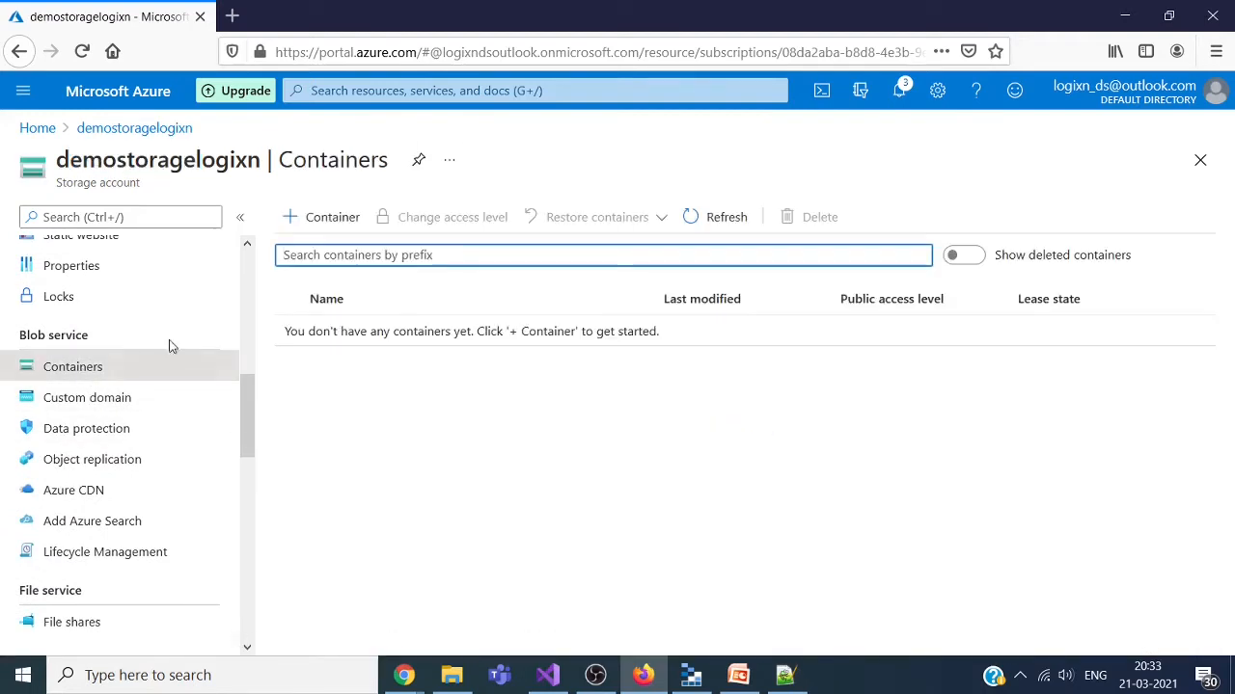
Step: Create a container named democontainer with the public access level Blob (anonymous read access for blobs only), keeping the default advanced settings
{"action": "left_click", "coordinate": [338, 221]}
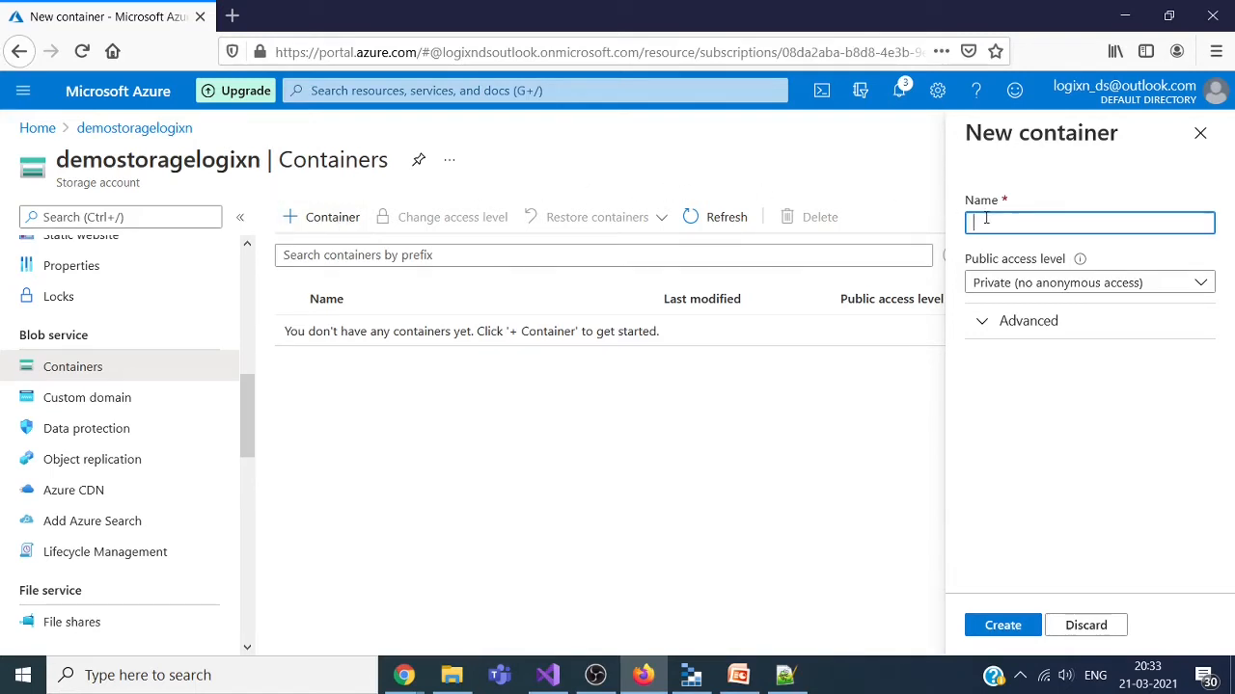
{"action": "type", "text": "emocontainer"}
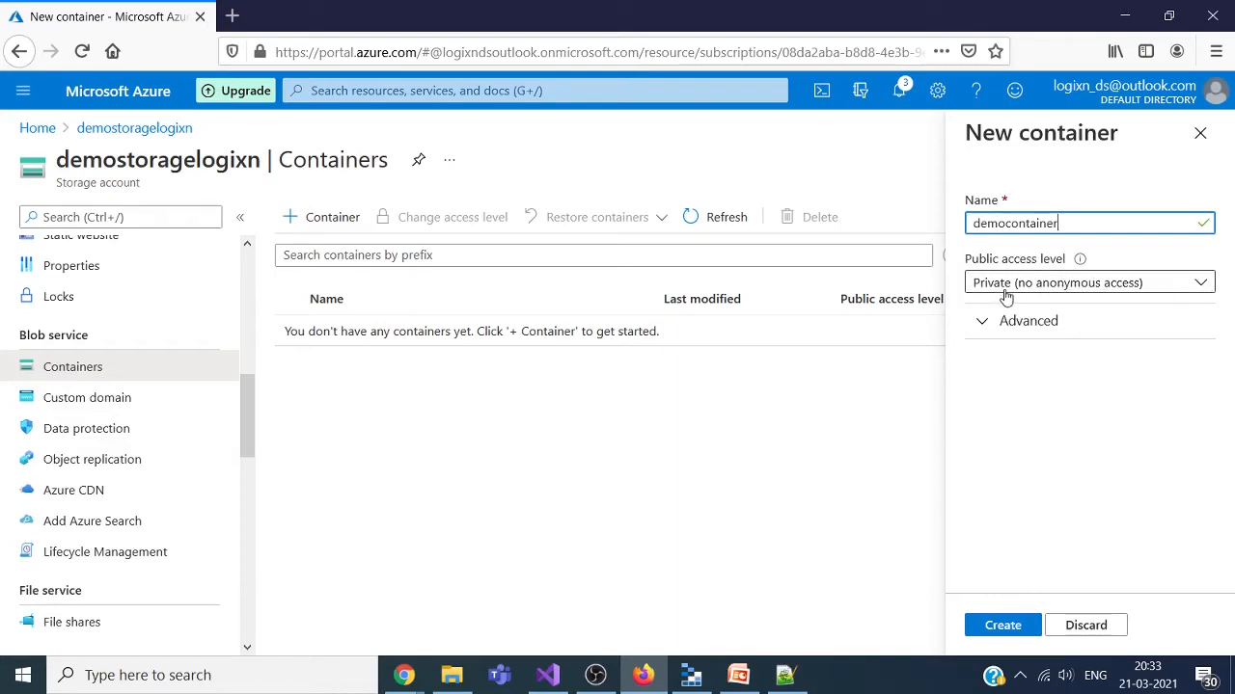
{"action": "left_click", "coordinate": [1067, 288]}
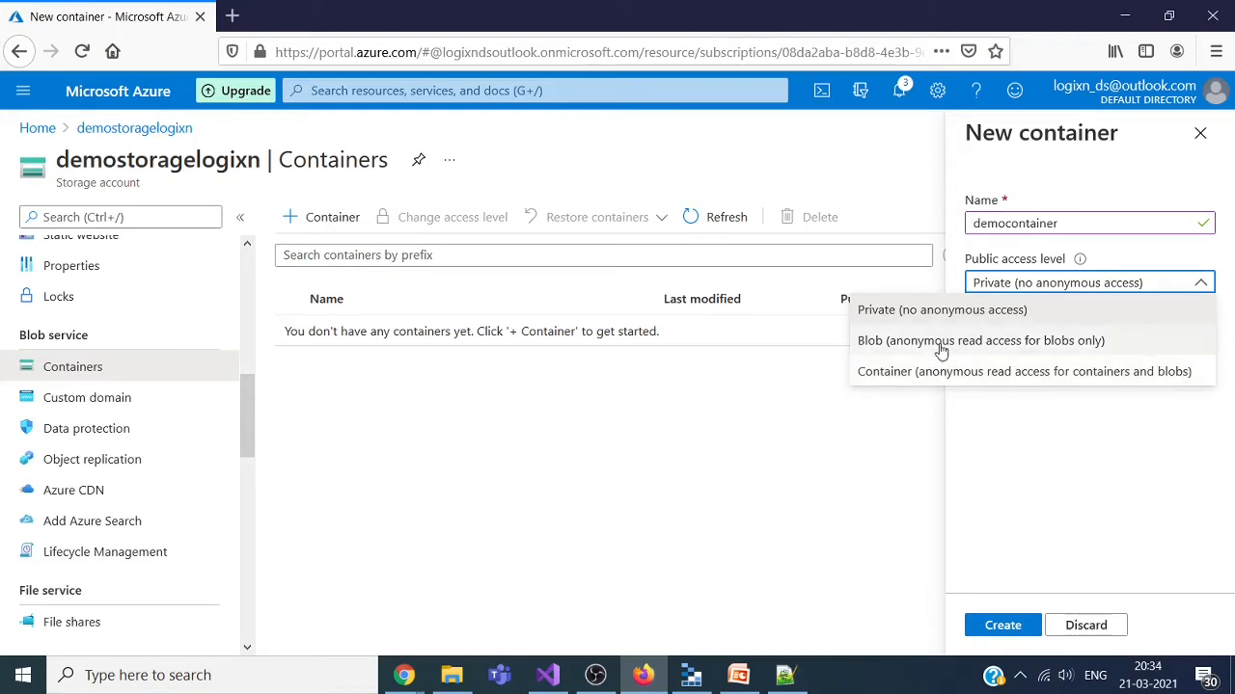
{"action": "left_click", "coordinate": [883, 349]}
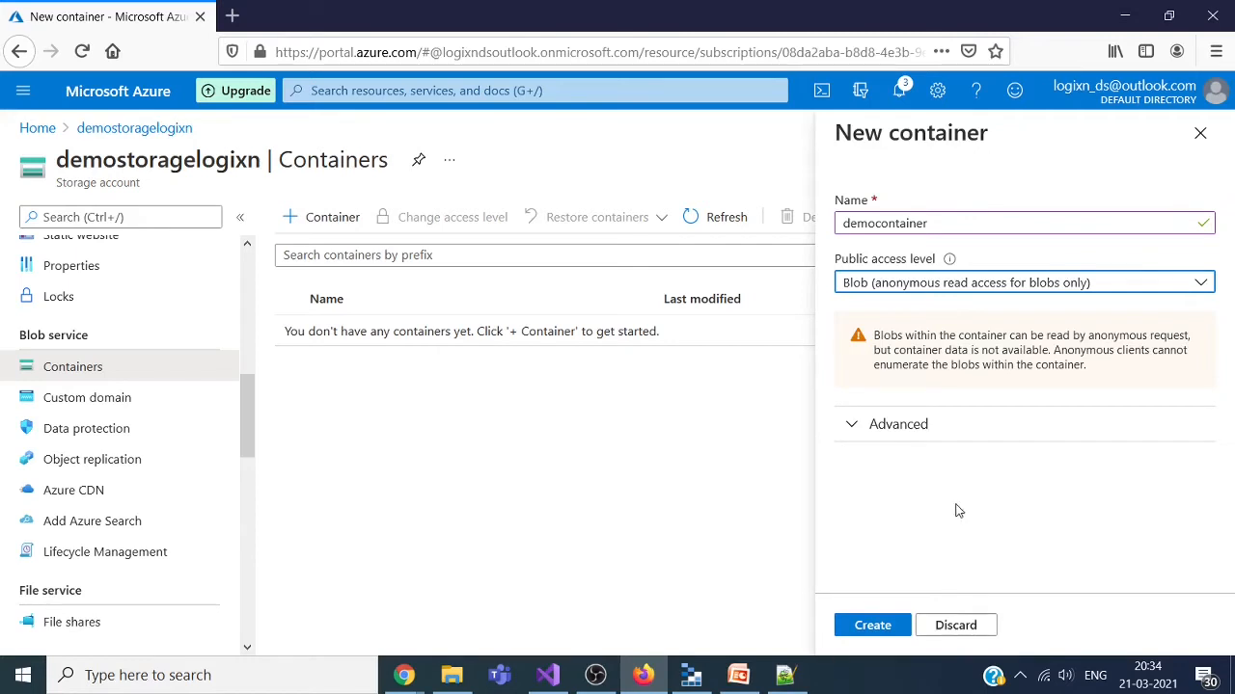
{"action": "left_click", "coordinate": [852, 434]}
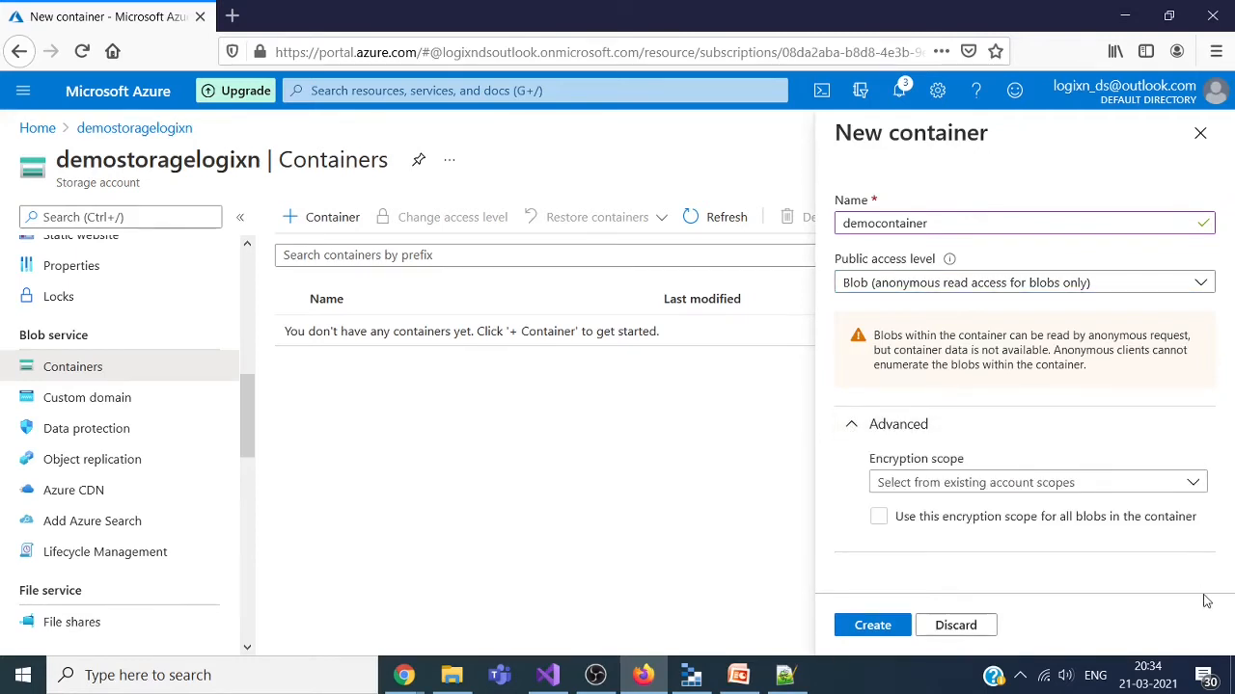
{"action": "left_click", "coordinate": [847, 425]}
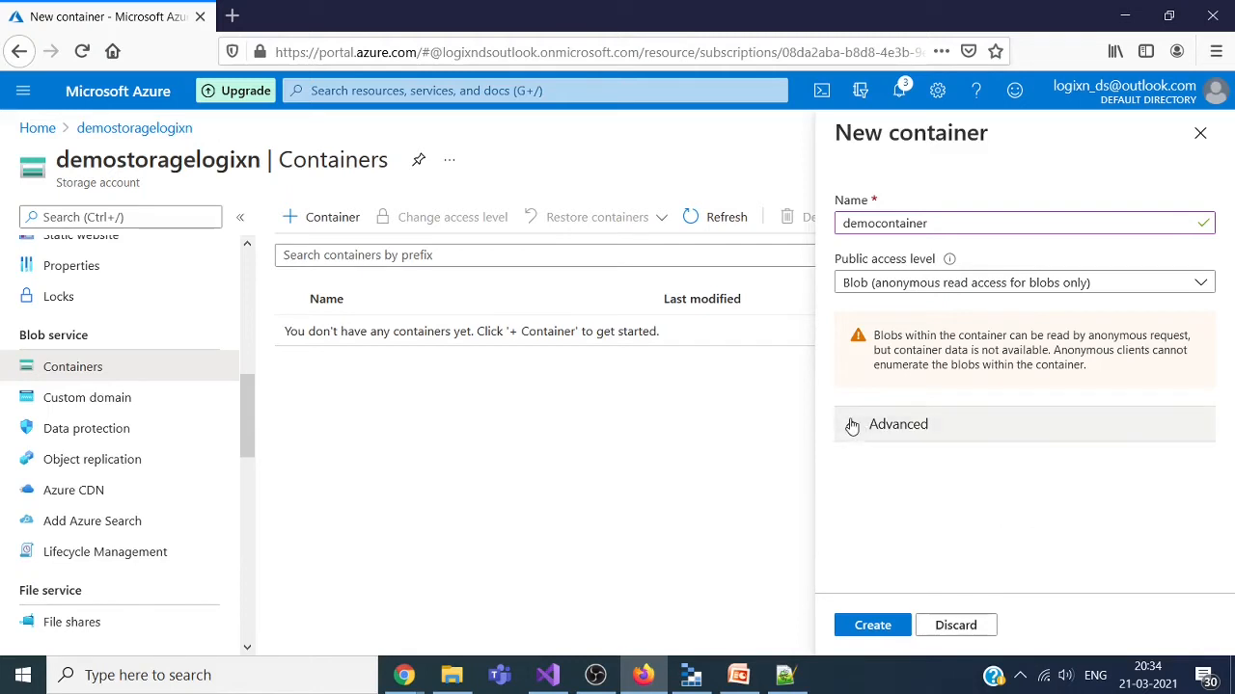
{"action": "left_click", "coordinate": [872, 629]}
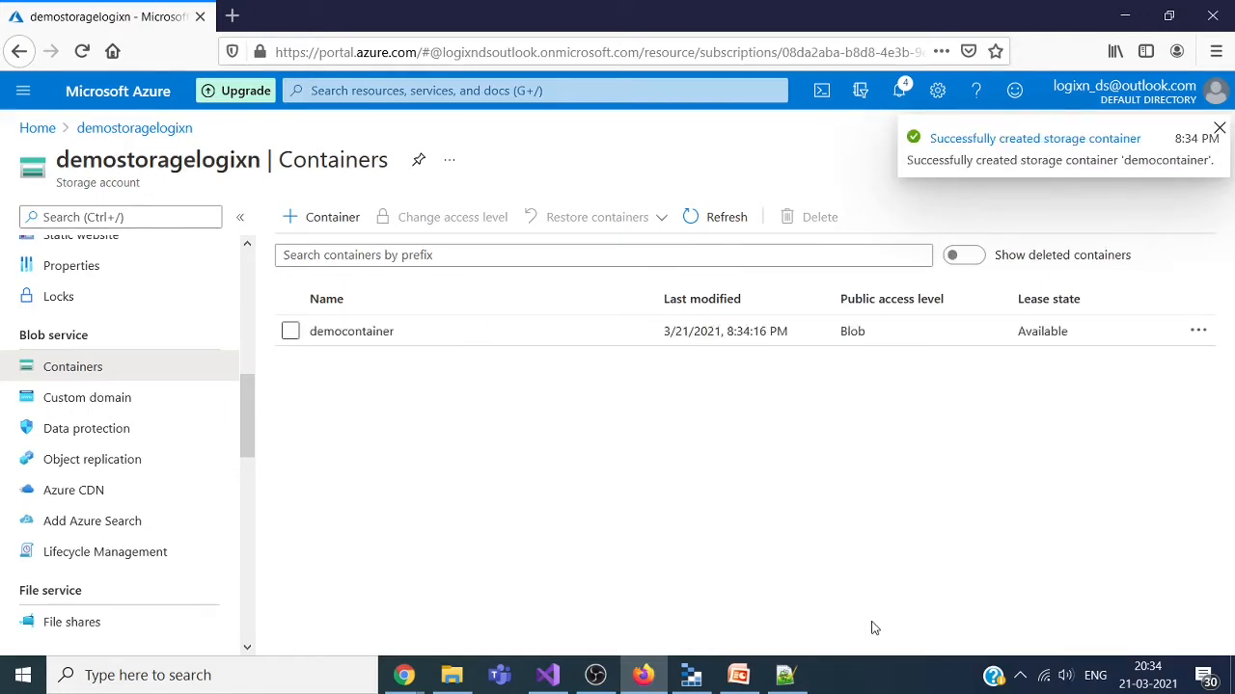
Step: Open democontainer in the portal, switch to Microsoft Azure Storage Explorer and refresh all resources
{"action": "left_click", "coordinate": [342, 331]}
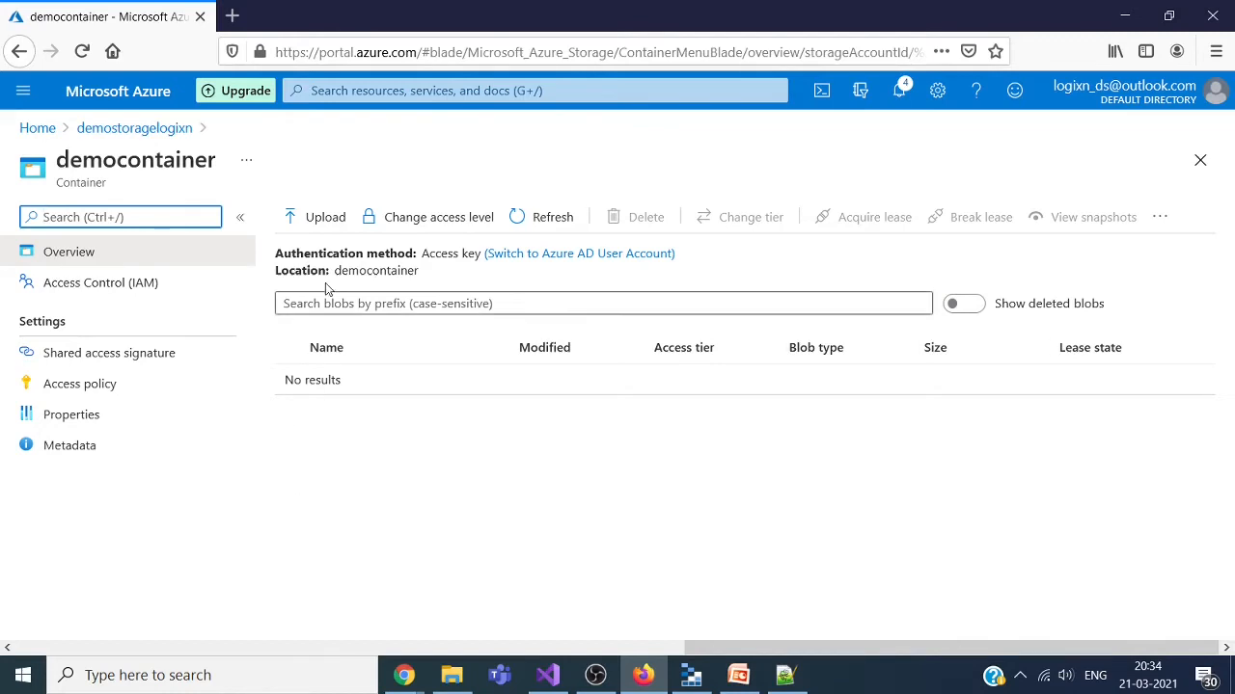
{"action": "left_click", "coordinate": [692, 675]}
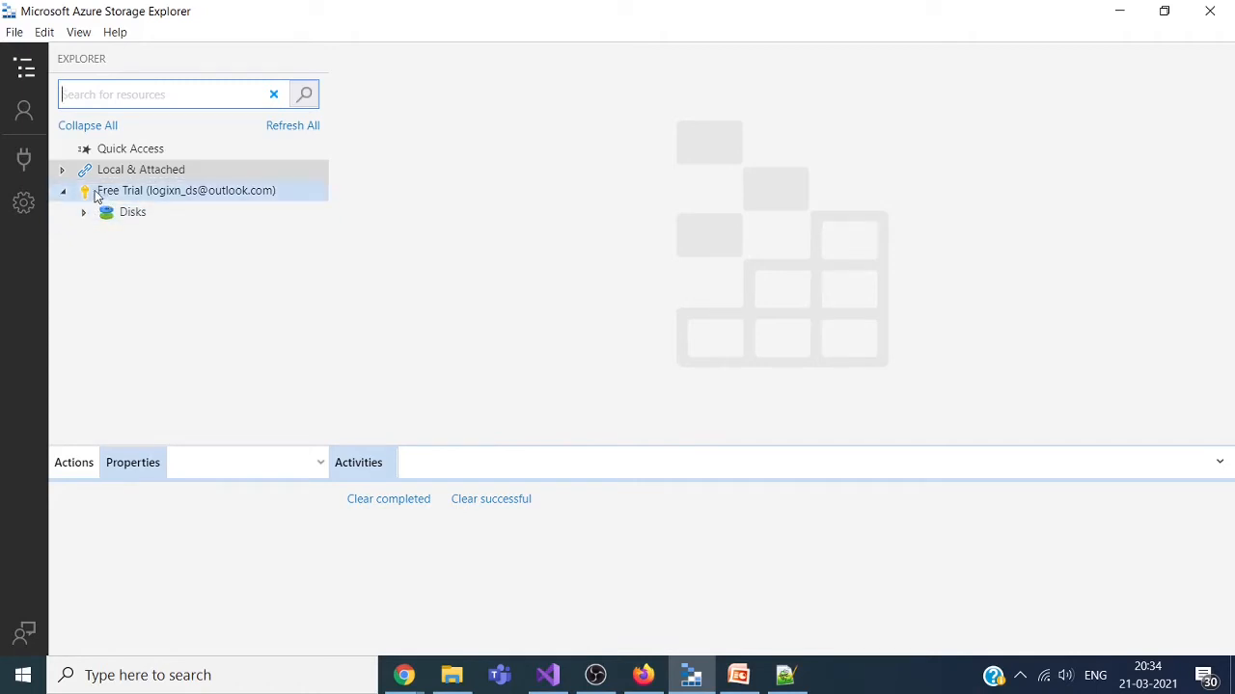
{"action": "left_click", "coordinate": [284, 135]}
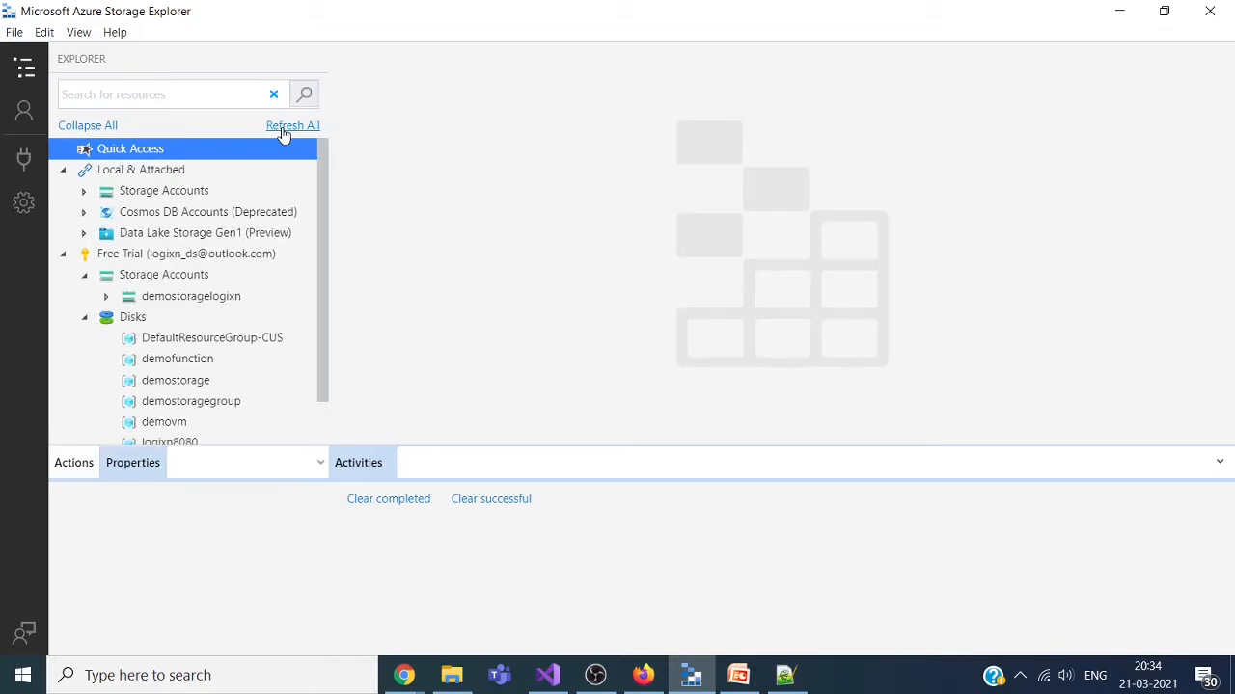
Step: Expand the blob containers of the demostoragelogixn storage account and open democontainer, collapsing the Disks group
{"action": "left_click", "coordinate": [150, 278]}
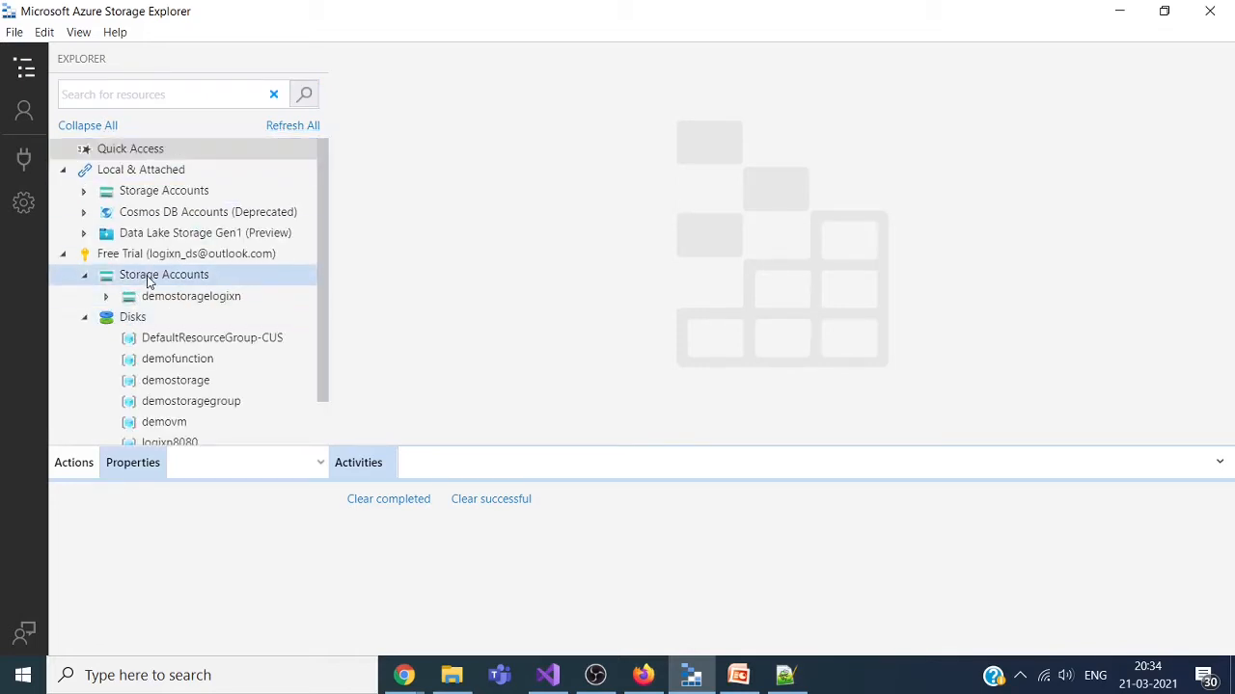
{"action": "left_click", "coordinate": [84, 321]}
{"action": "left_click", "coordinate": [162, 296]}
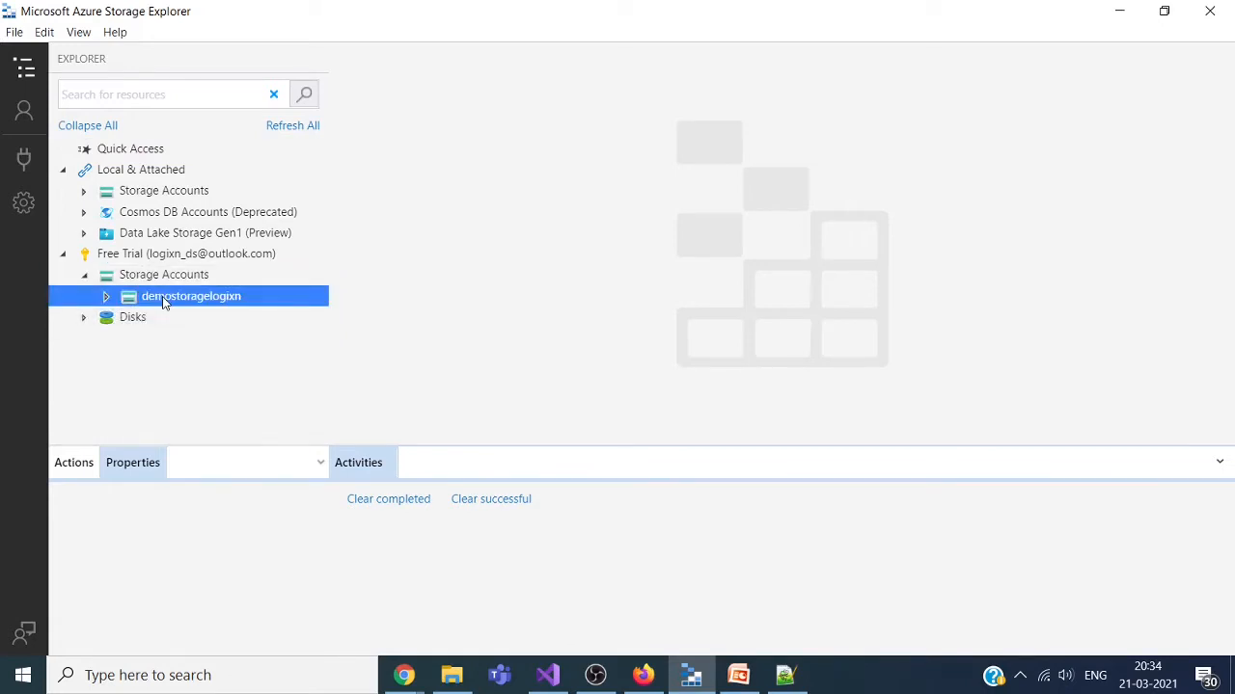
{"action": "left_click", "coordinate": [106, 297]}
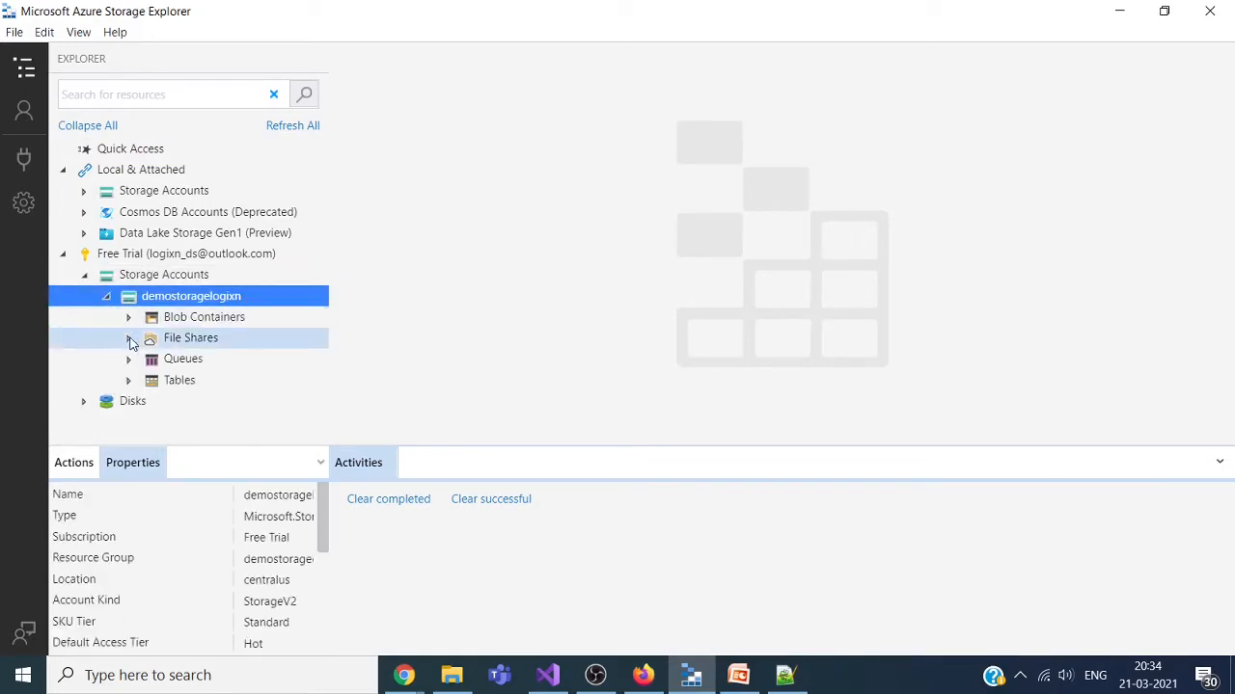
{"action": "left_click", "coordinate": [133, 316]}
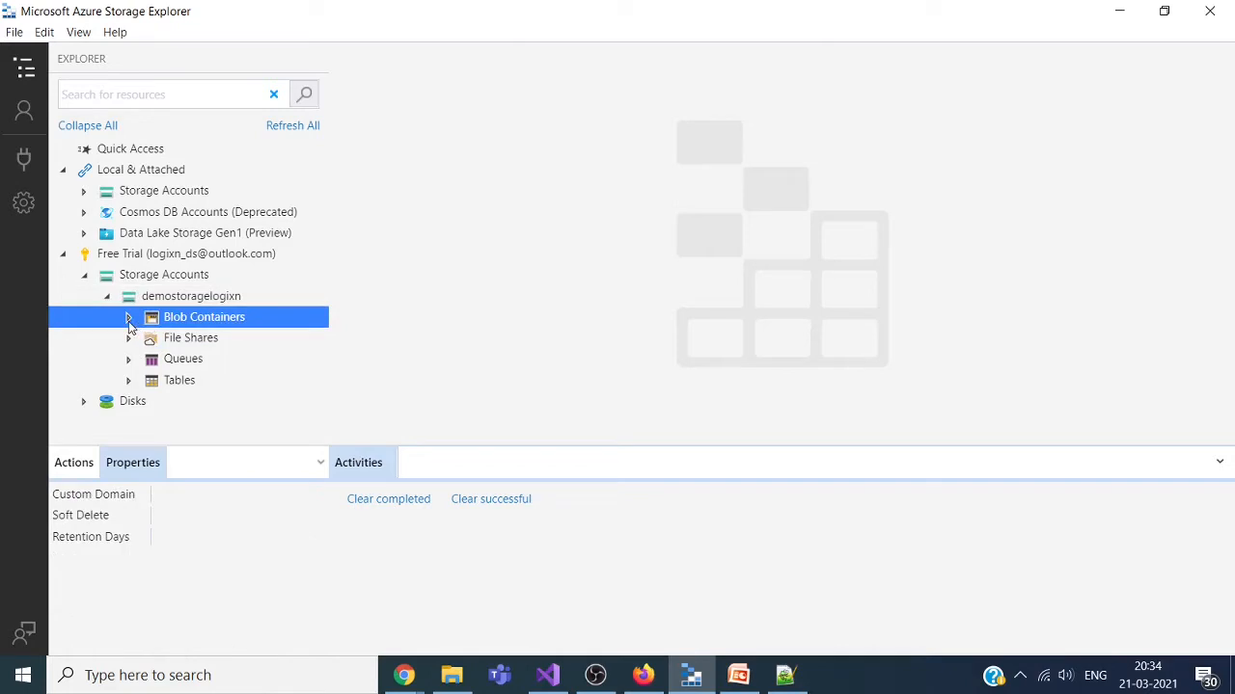
{"action": "left_click", "coordinate": [128, 318]}
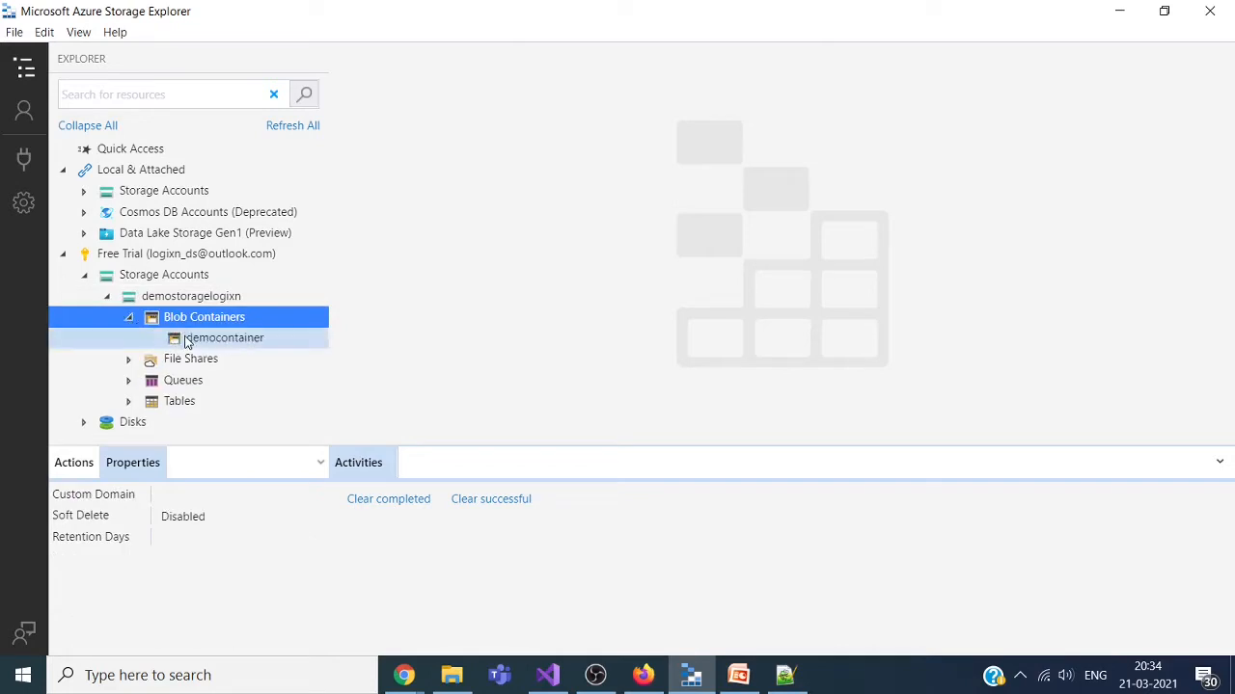
{"action": "left_click", "coordinate": [236, 341]}
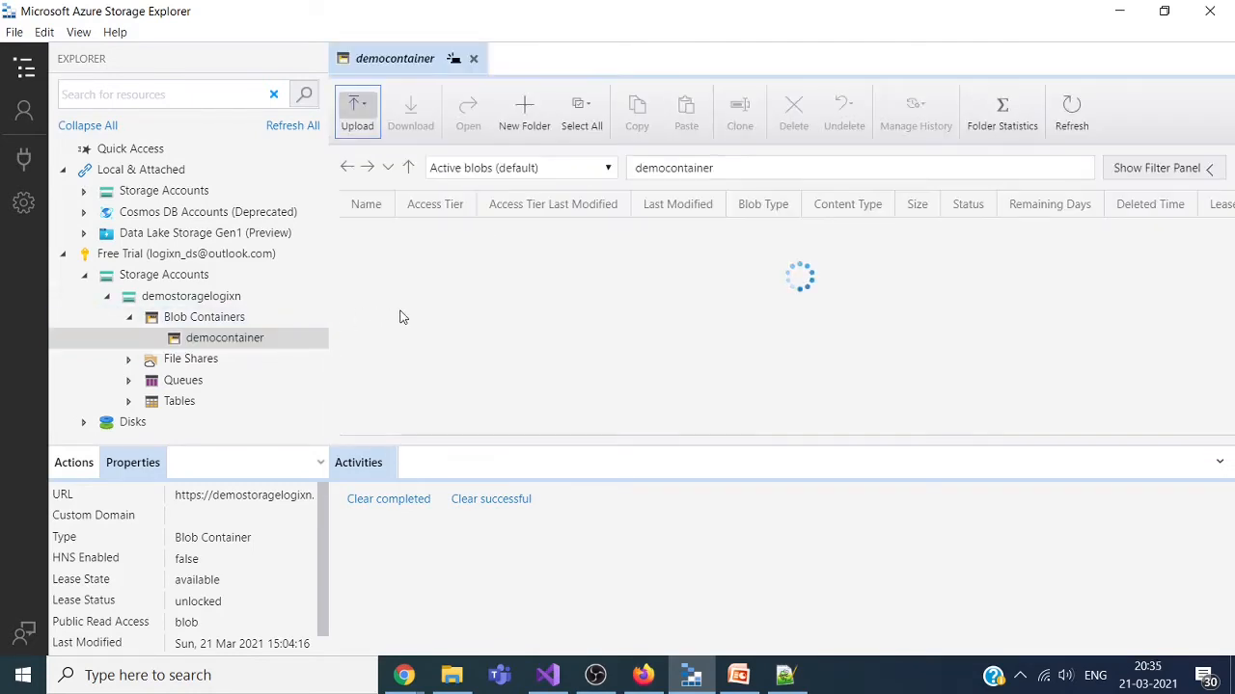
Step: Switch to the Azure portal in Firefox and select first.txt from Desktop > Azure > Files for upload to democontainer
{"action": "left_click", "coordinate": [644, 681]}
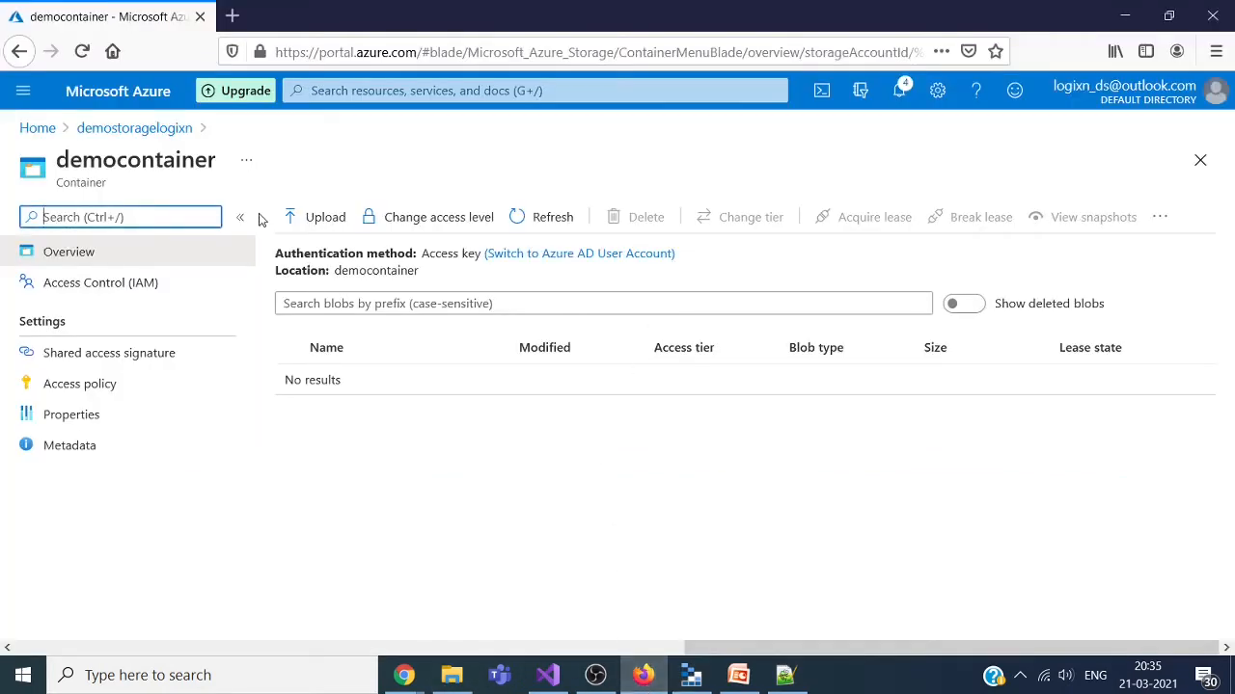
{"action": "left_click", "coordinate": [305, 224]}
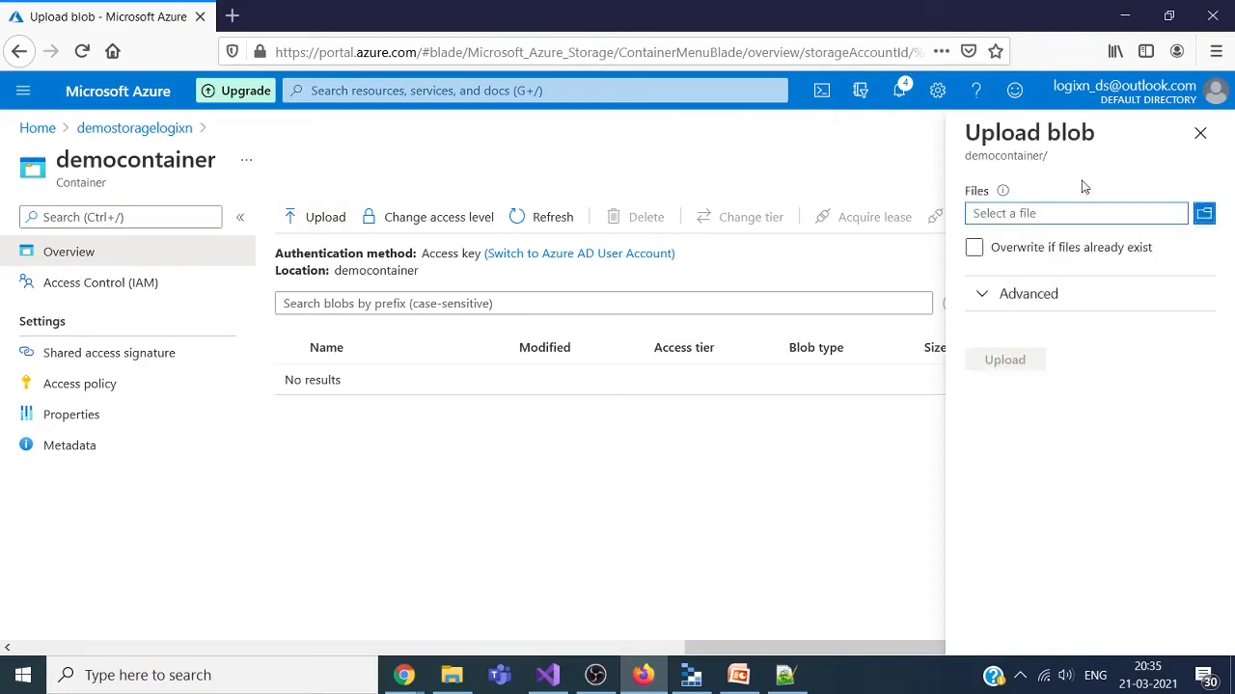
{"action": "left_click", "coordinate": [1205, 214]}
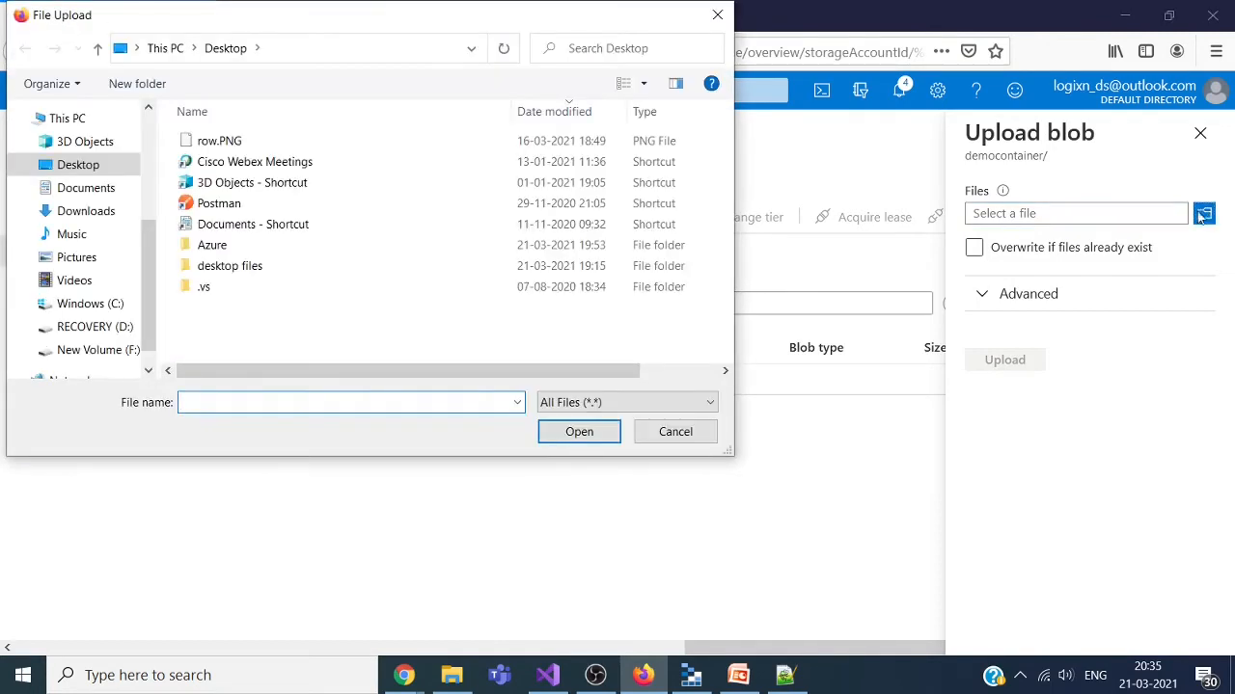
{"action": "double_click", "coordinate": [236, 245]}
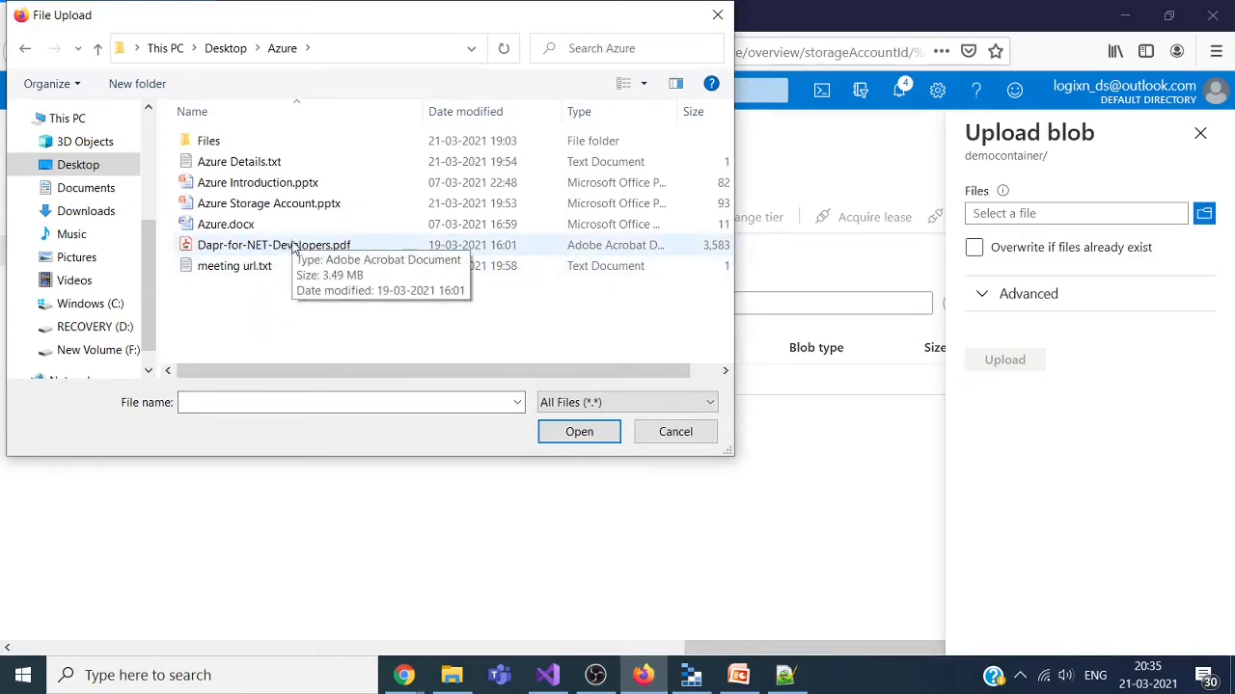
{"action": "double_click", "coordinate": [229, 145]}
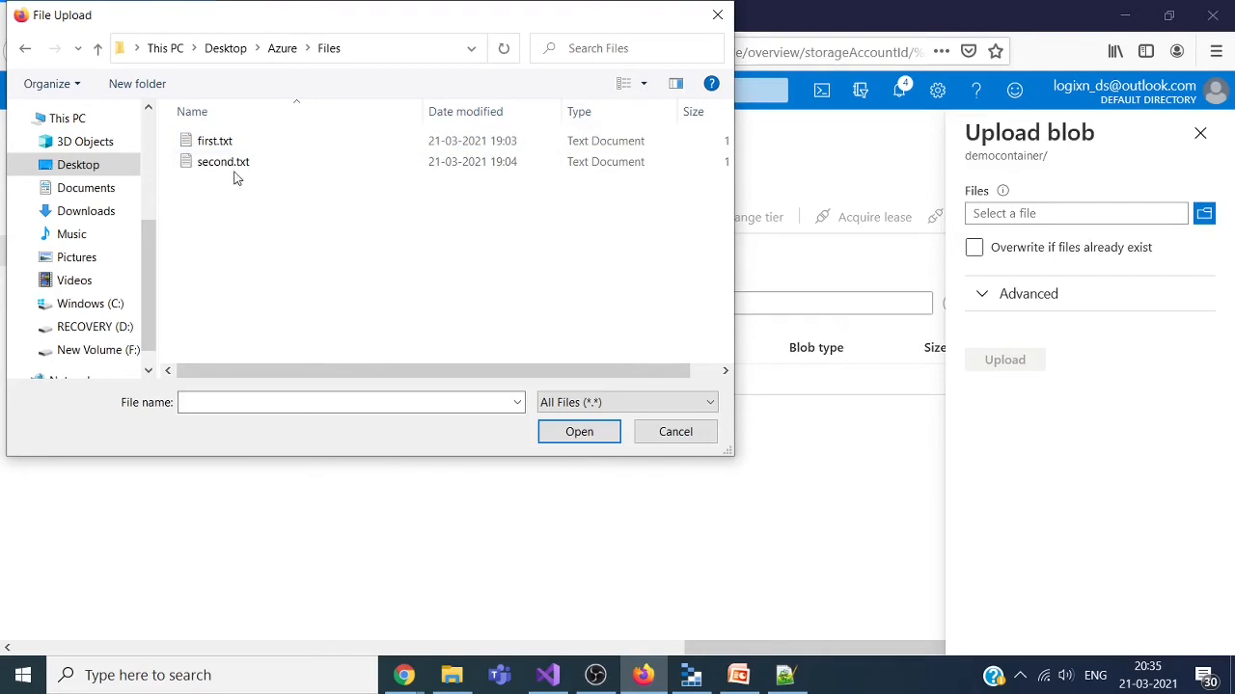
{"action": "left_click", "coordinate": [236, 147]}
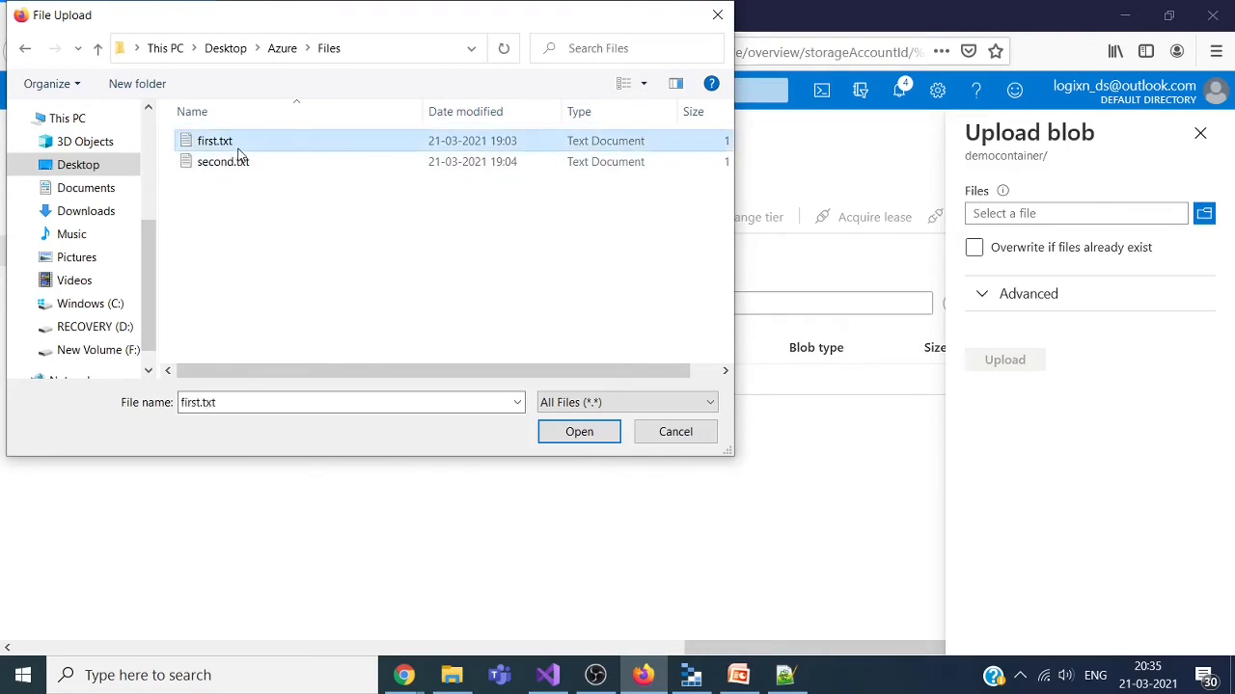
{"action": "left_click", "coordinate": [569, 440]}
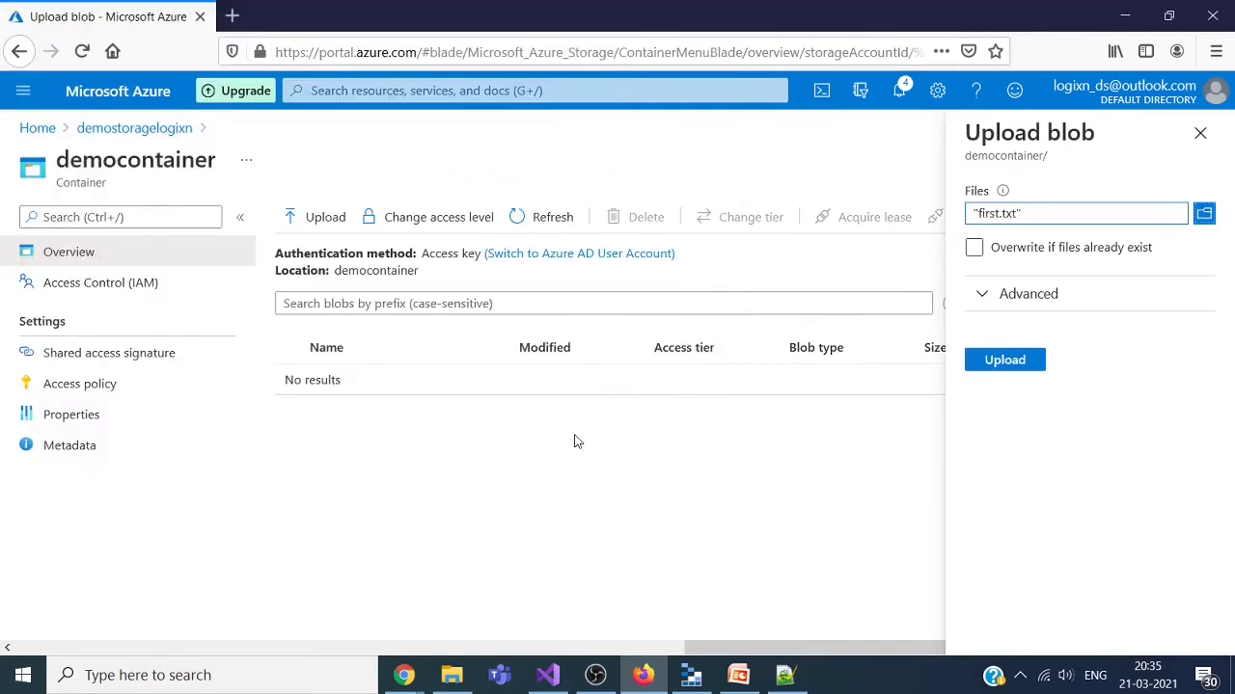
Step: Upload first.txt as a Block blob with 4 MB block size, Hot (Inferred) access tier and default encryption scope, and open its overview
{"action": "left_click", "coordinate": [983, 297]}
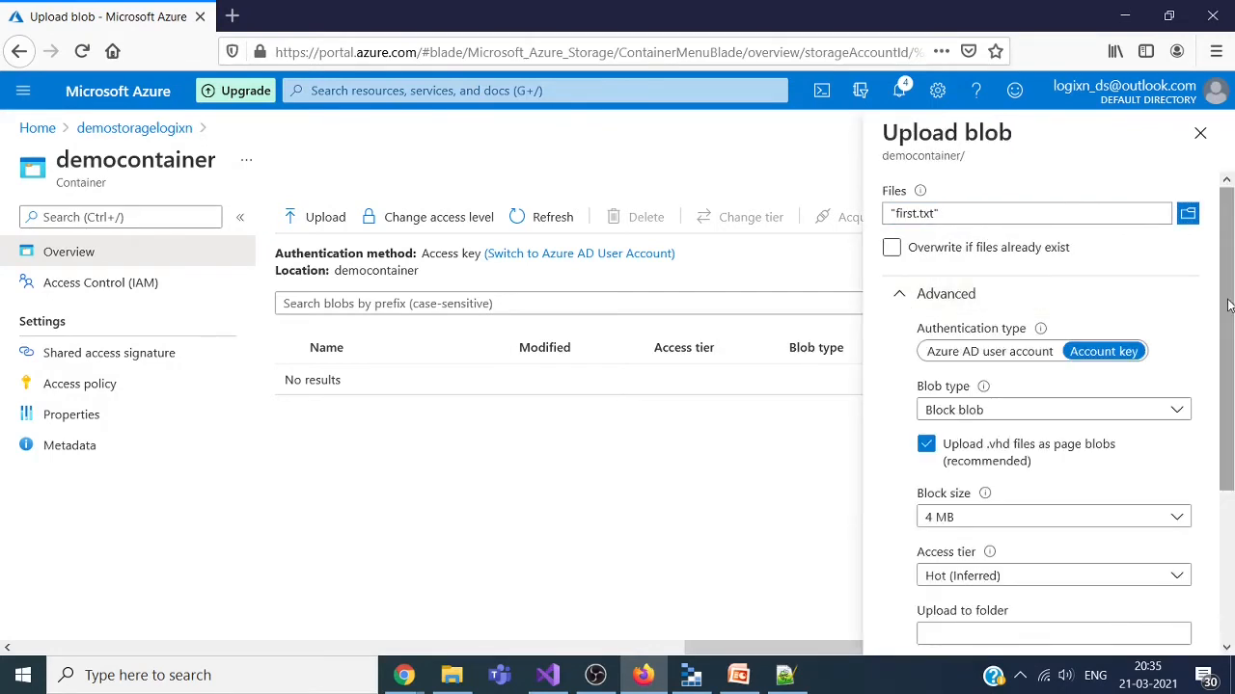
{"action": "scroll", "coordinate": [1232, 323], "scroll_direction": "down", "scroll_amount": 3}
{"action": "scroll", "coordinate": [1232, 323], "scroll_direction": "down", "scroll_amount": 3}
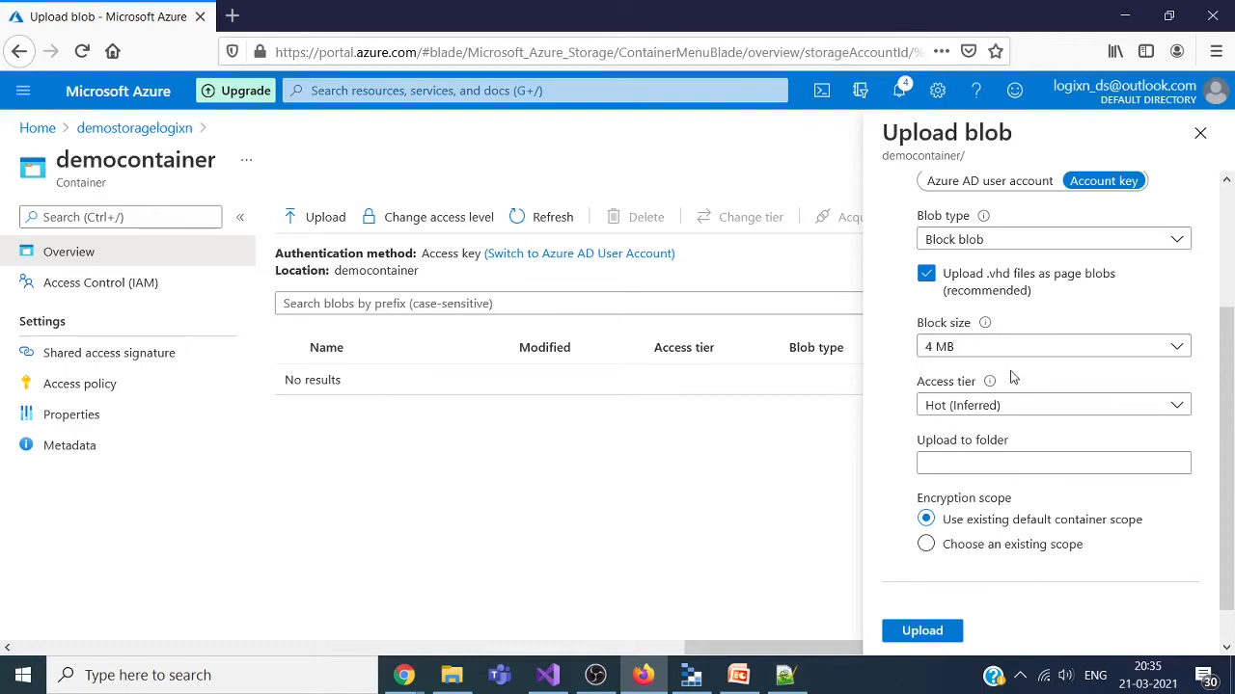
{"action": "left_click", "coordinate": [937, 409]}
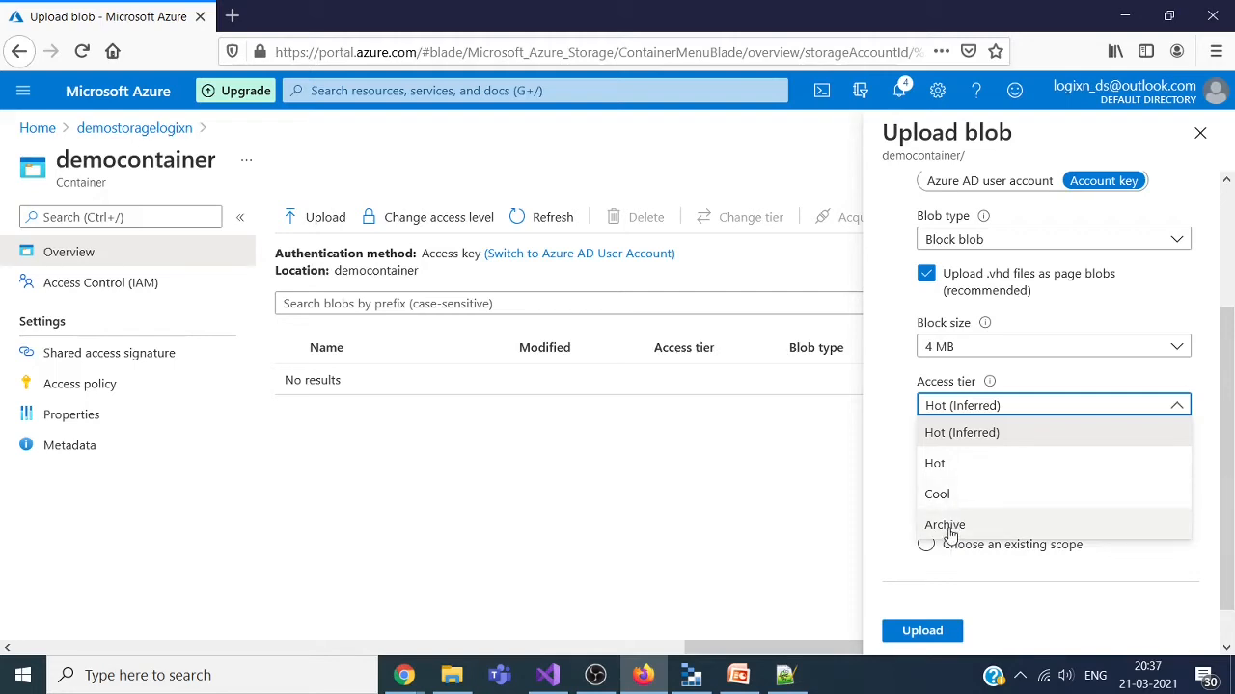
{"action": "left_click", "coordinate": [958, 435]}
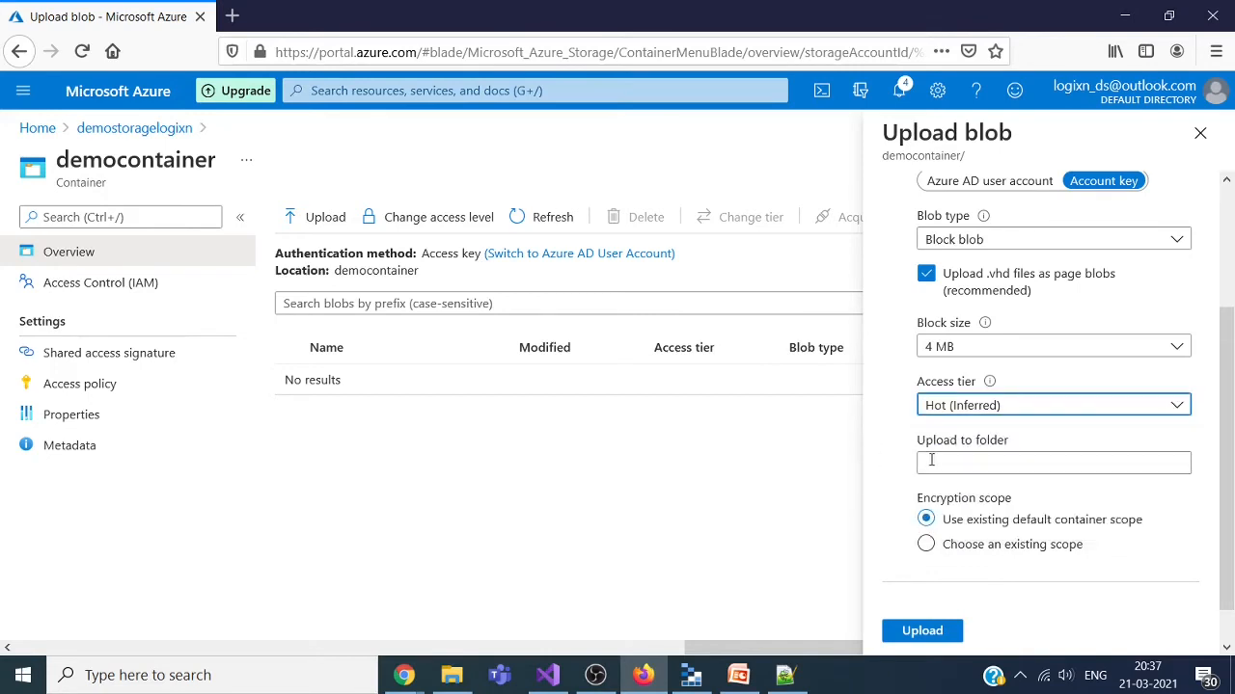
{"action": "left_click", "coordinate": [923, 635]}
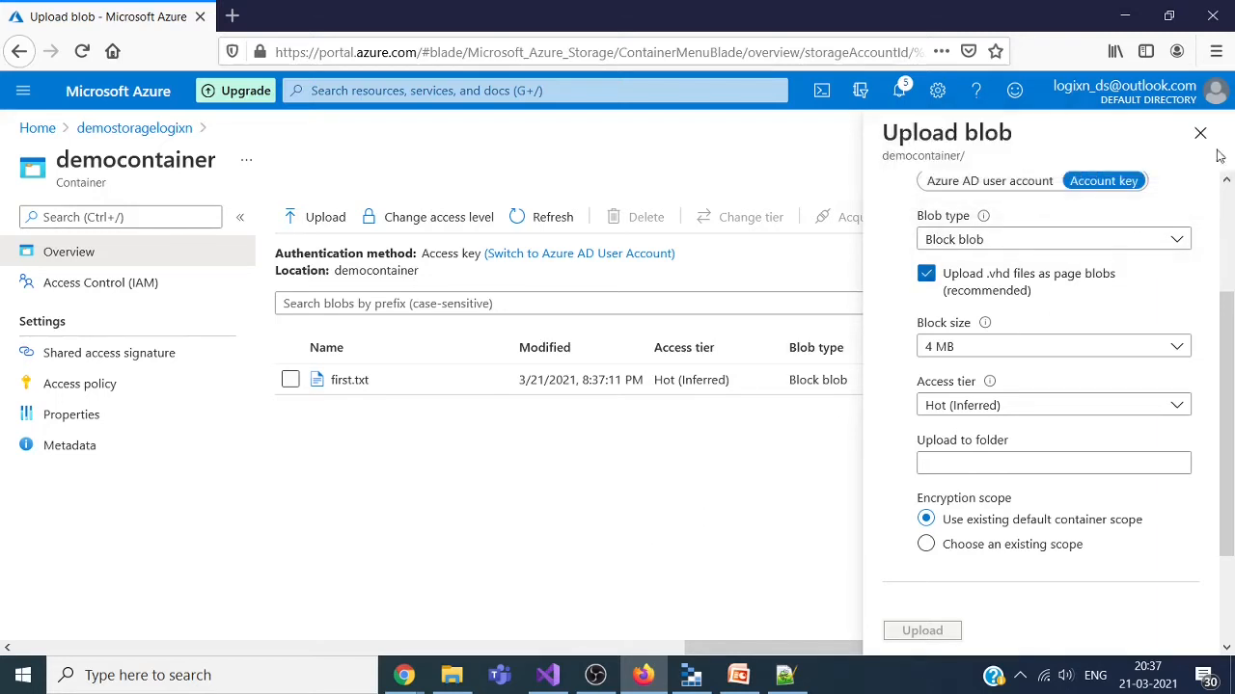
{"action": "left_click", "coordinate": [1200, 133]}
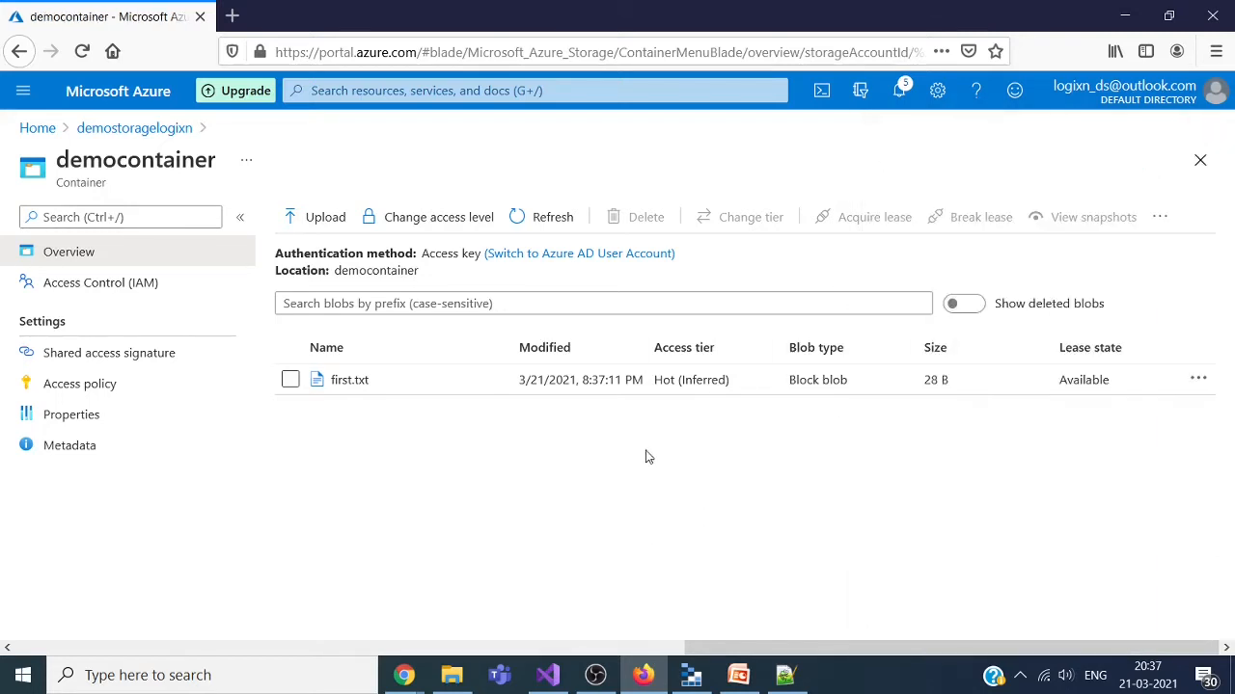
{"action": "left_click", "coordinate": [349, 381]}
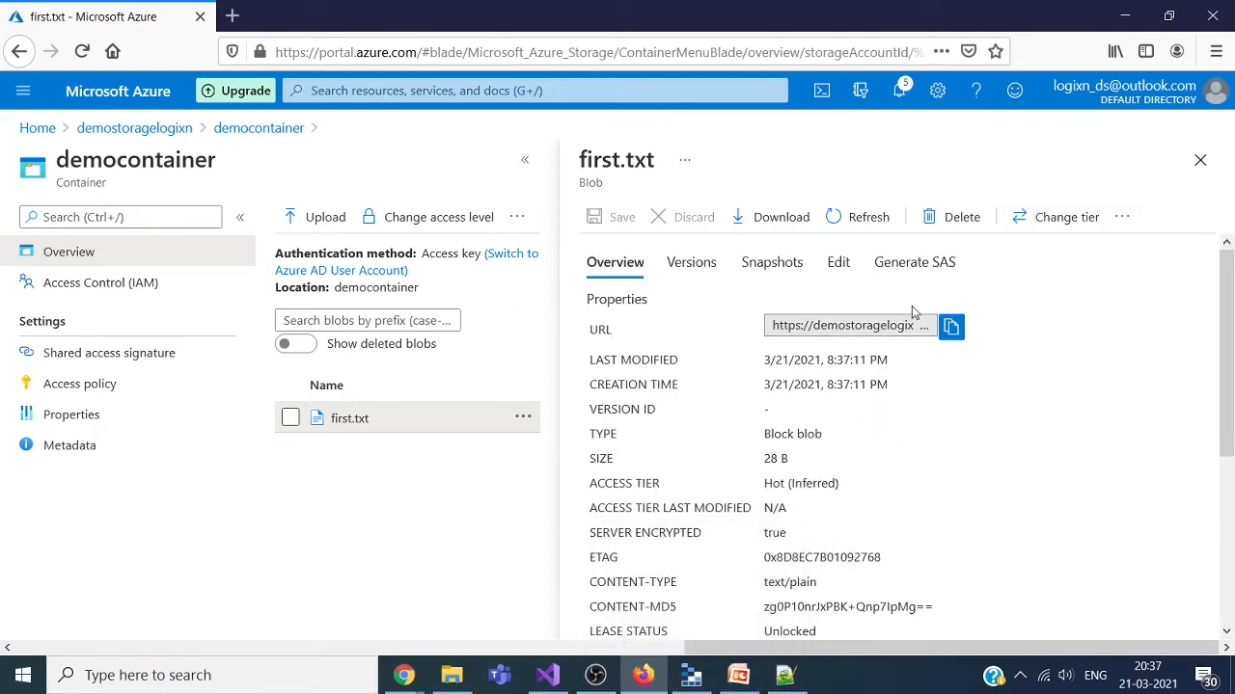
Step: Switch to Microsoft Azure Storage Explorer, refresh all resources and reopen democontainer under the demostoragelogixn blob containers
{"action": "left_click", "coordinate": [696, 680]}
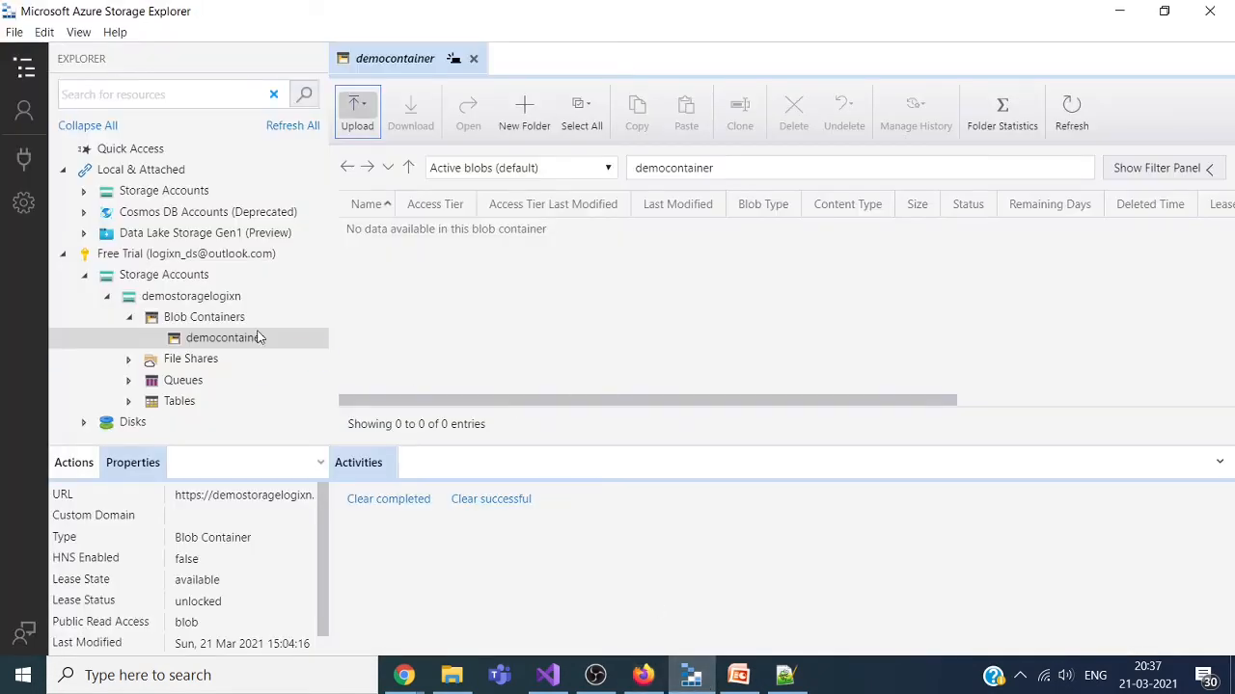
{"action": "left_click", "coordinate": [295, 127]}
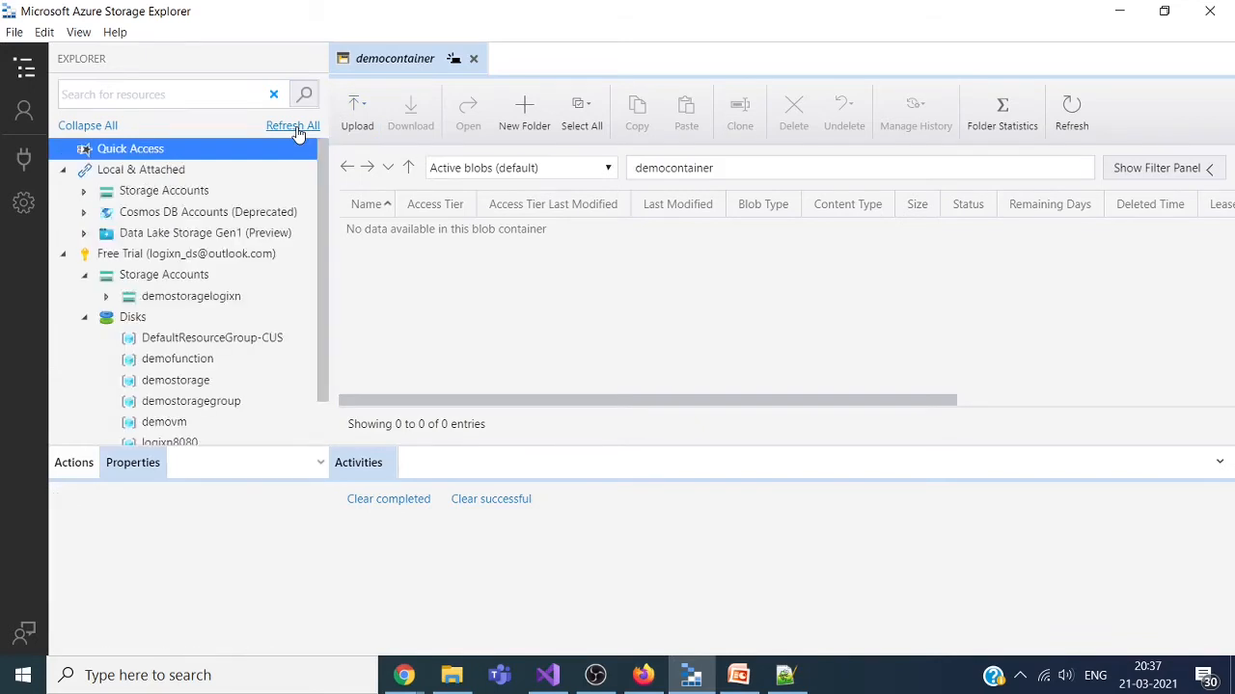
{"action": "left_click", "coordinate": [107, 297]}
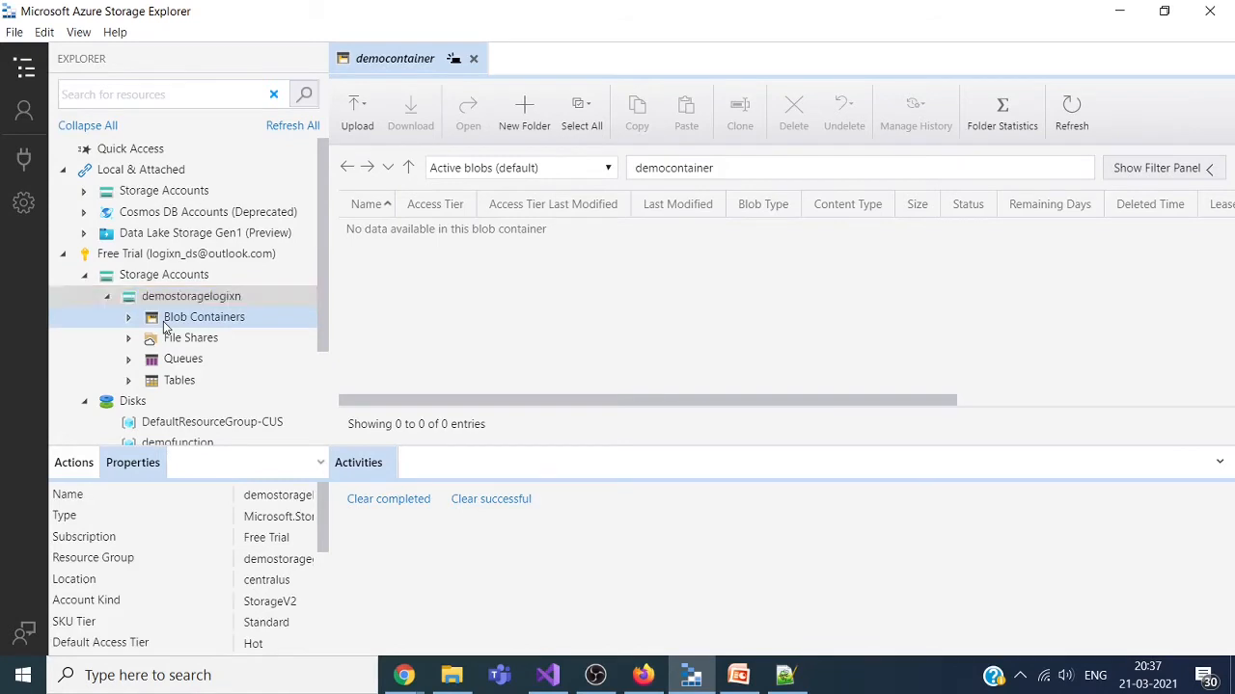
{"action": "left_click", "coordinate": [133, 324]}
{"action": "left_click", "coordinate": [129, 318]}
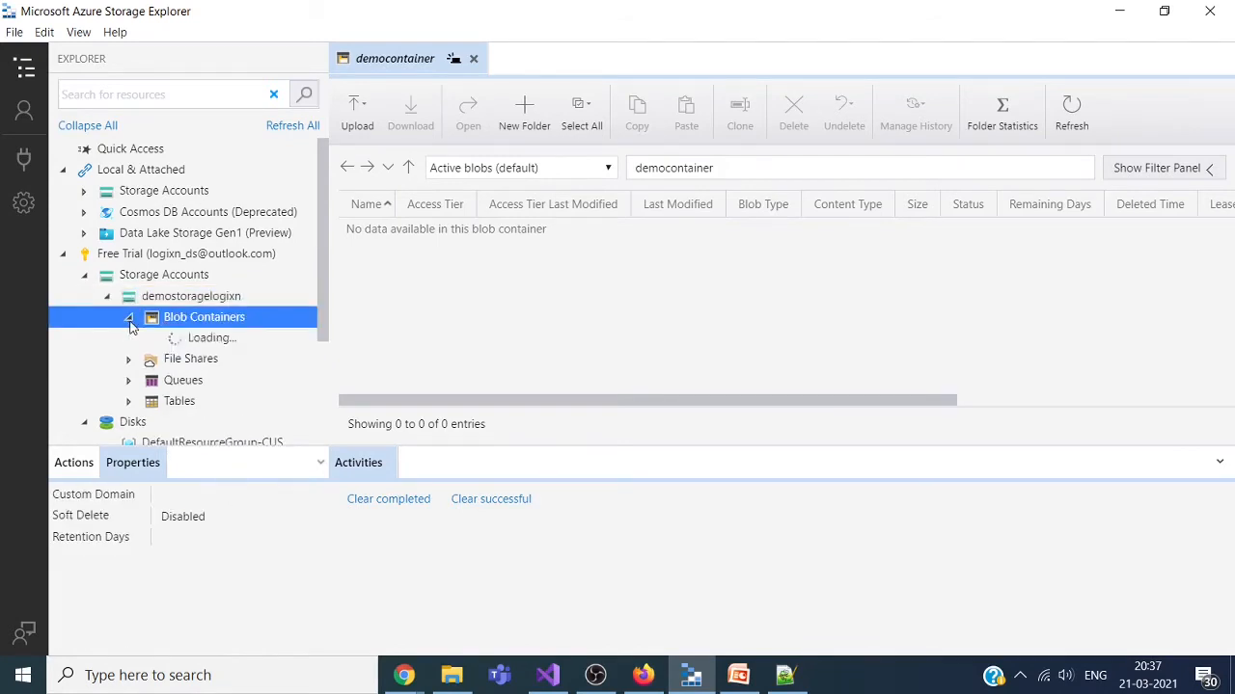
{"action": "left_click", "coordinate": [202, 349]}
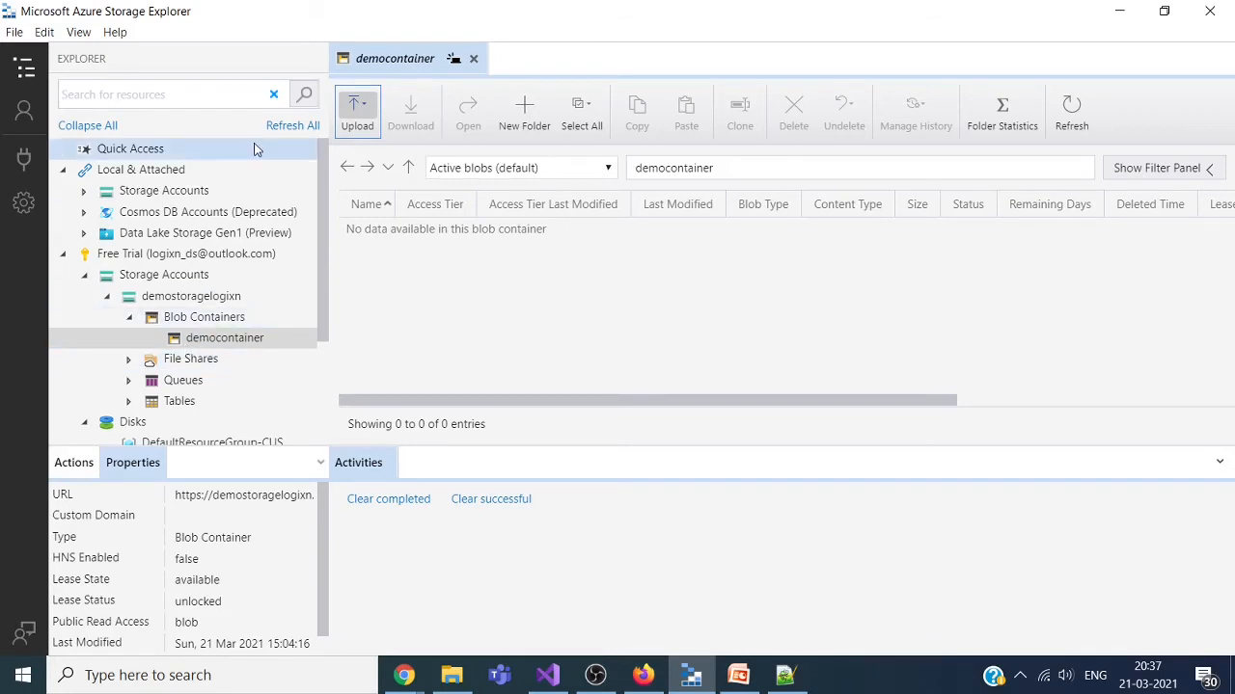
Step: Refresh all Storage Explorer resources again, then switch to the Azure portal in Firefox and refresh democontainer's blob list
{"action": "left_click", "coordinate": [287, 131]}
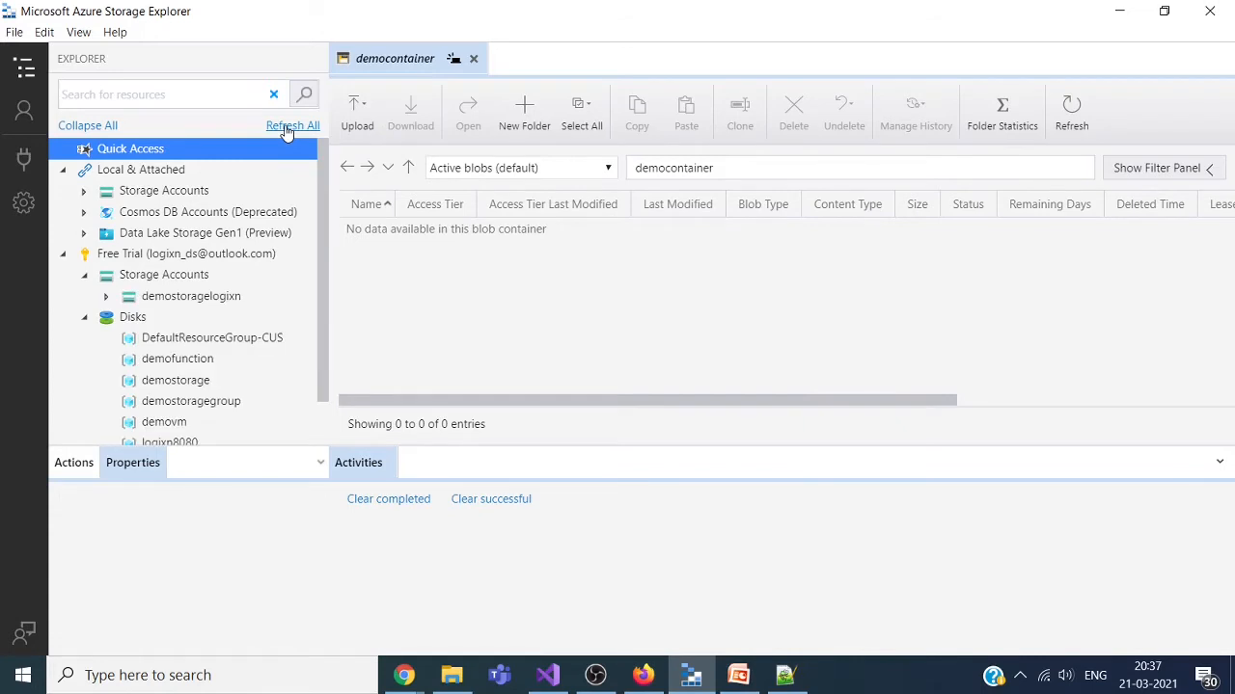
{"action": "left_click", "coordinate": [221, 298]}
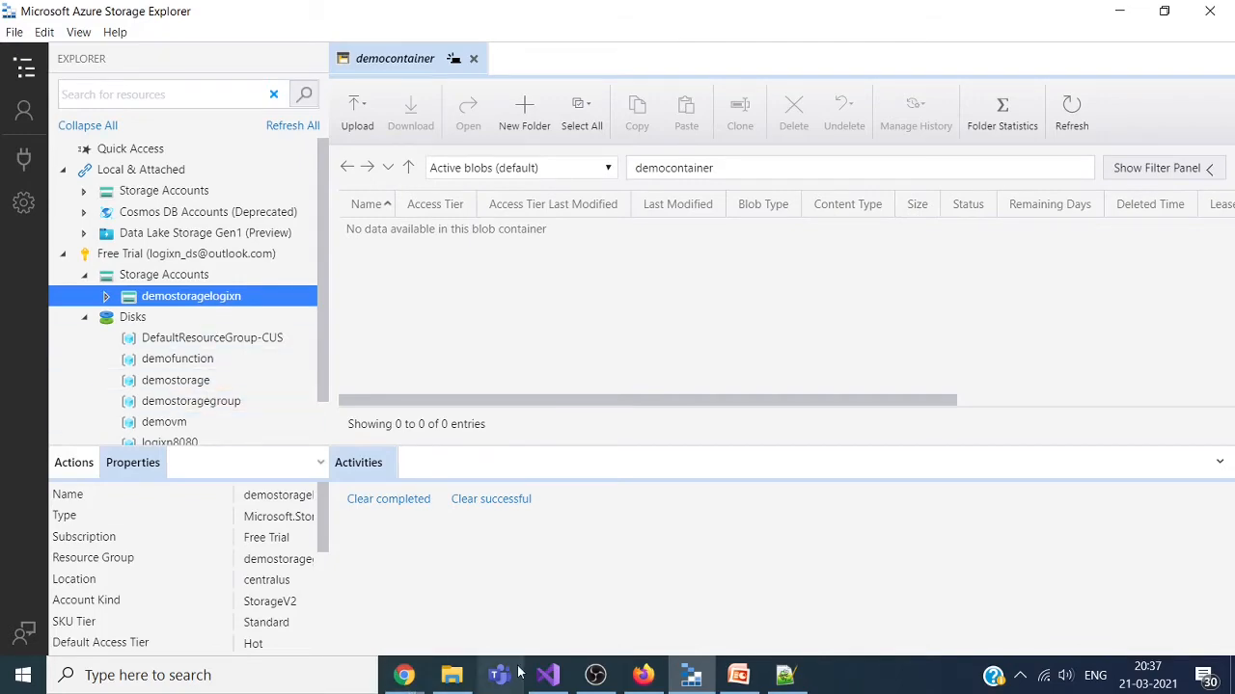
{"action": "left_click", "coordinate": [642, 675]}
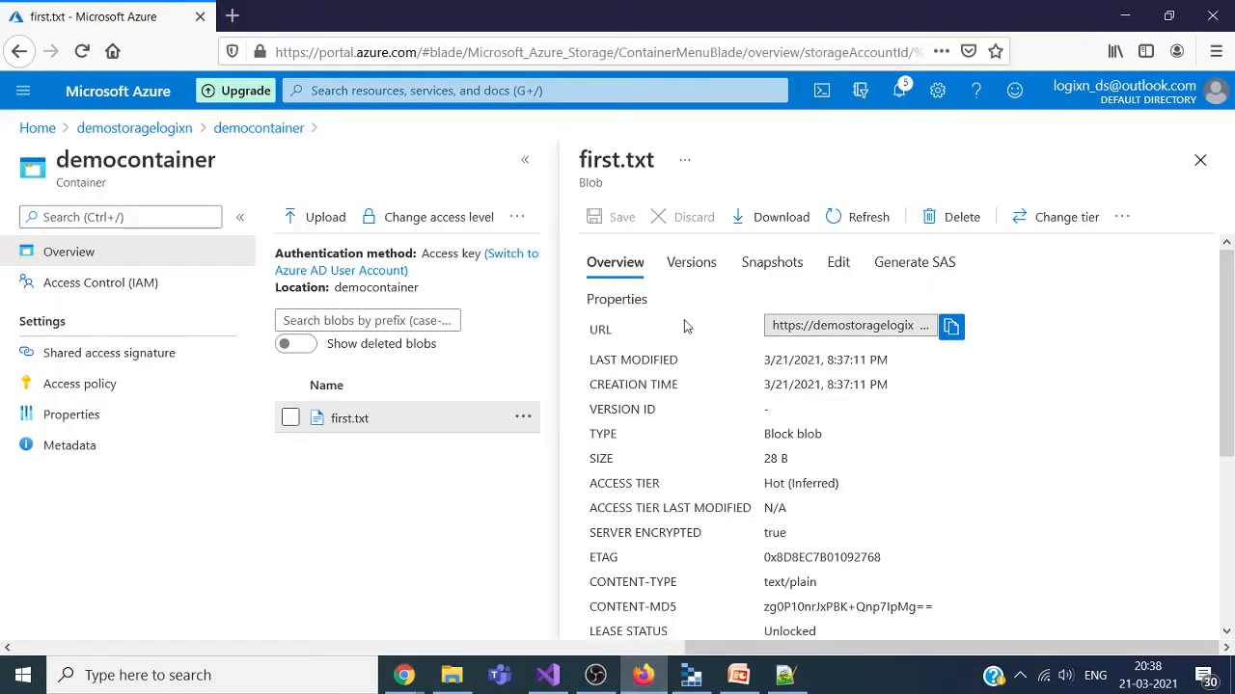
{"action": "left_click", "coordinate": [1200, 161]}
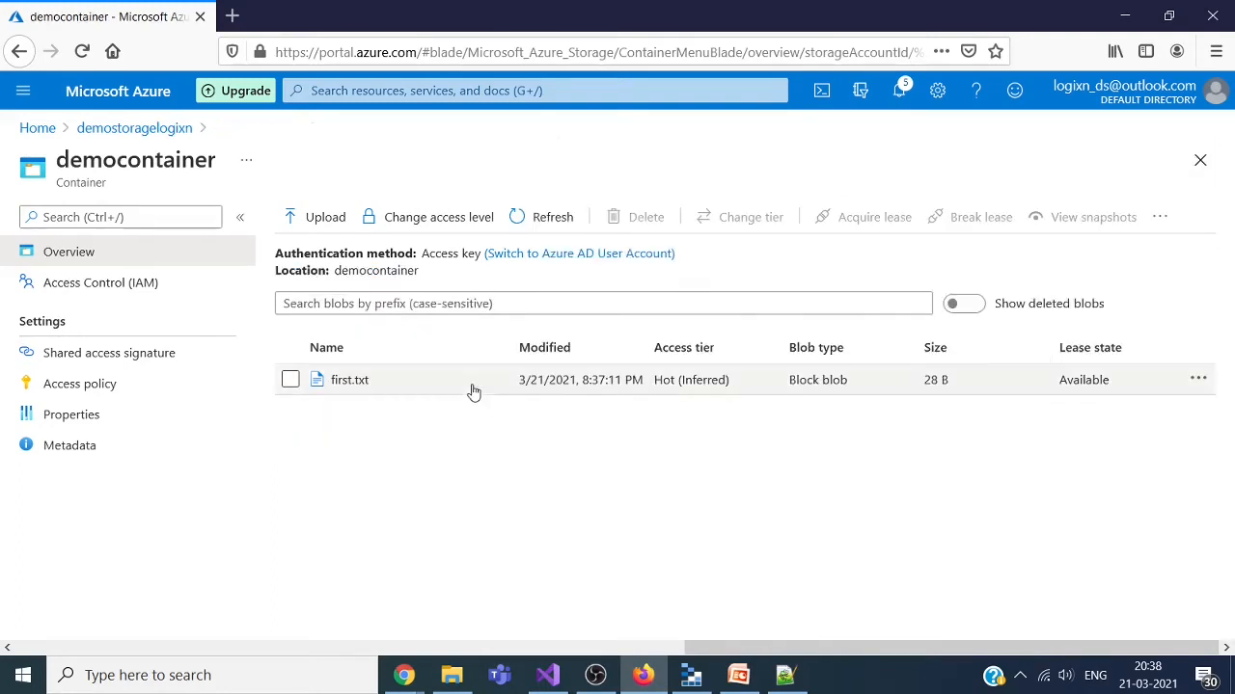
{"action": "left_click", "coordinate": [552, 220]}
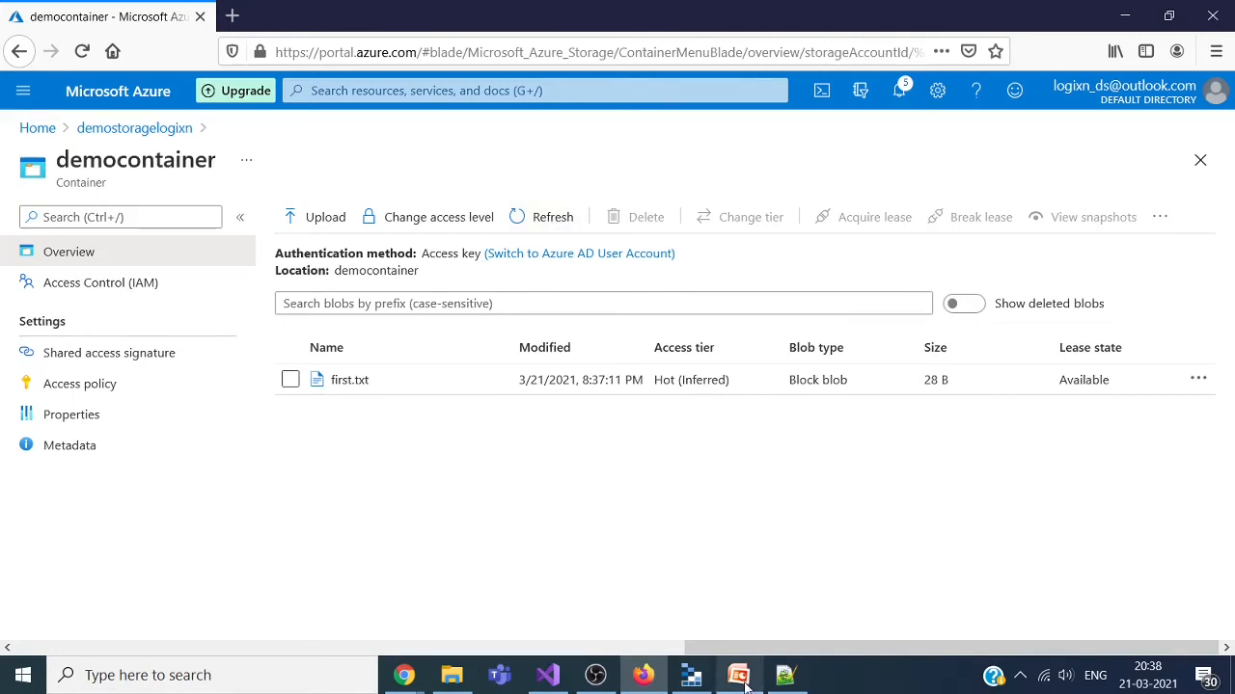
Step: Switch to Microsoft Azure Storage Explorer and expand demostoragelogixn's blob containers to select democontainer
{"action": "left_click", "coordinate": [692, 678]}
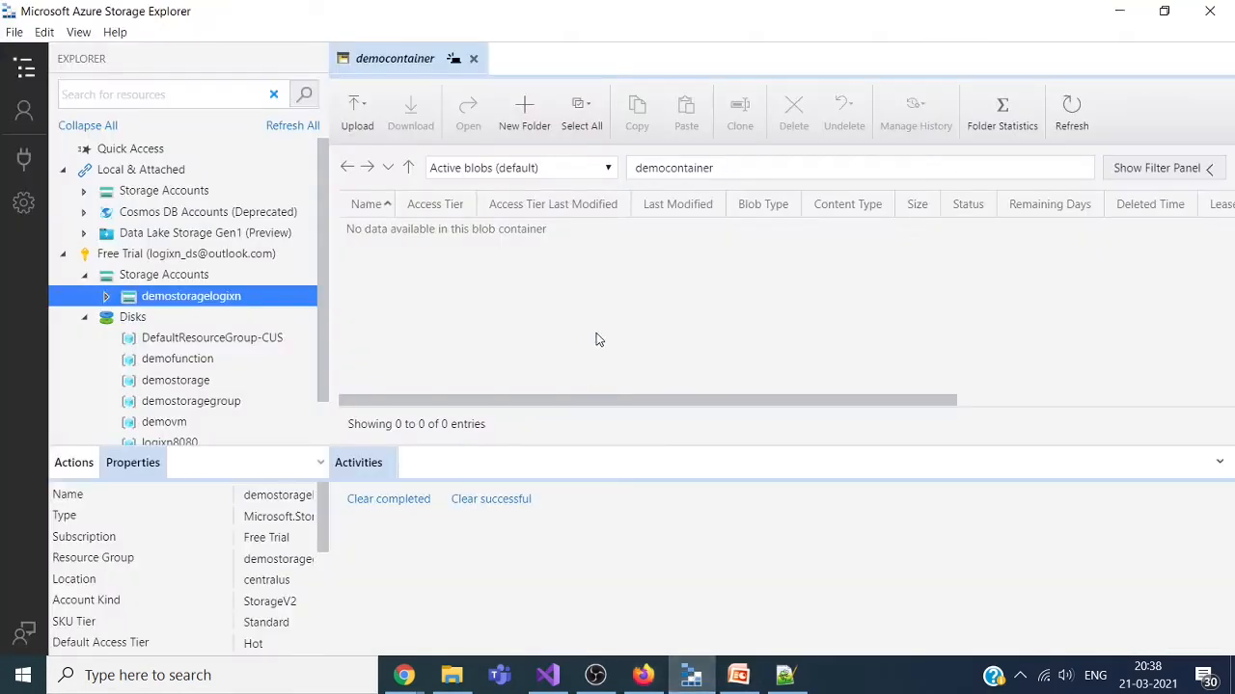
{"action": "left_click", "coordinate": [107, 297]}
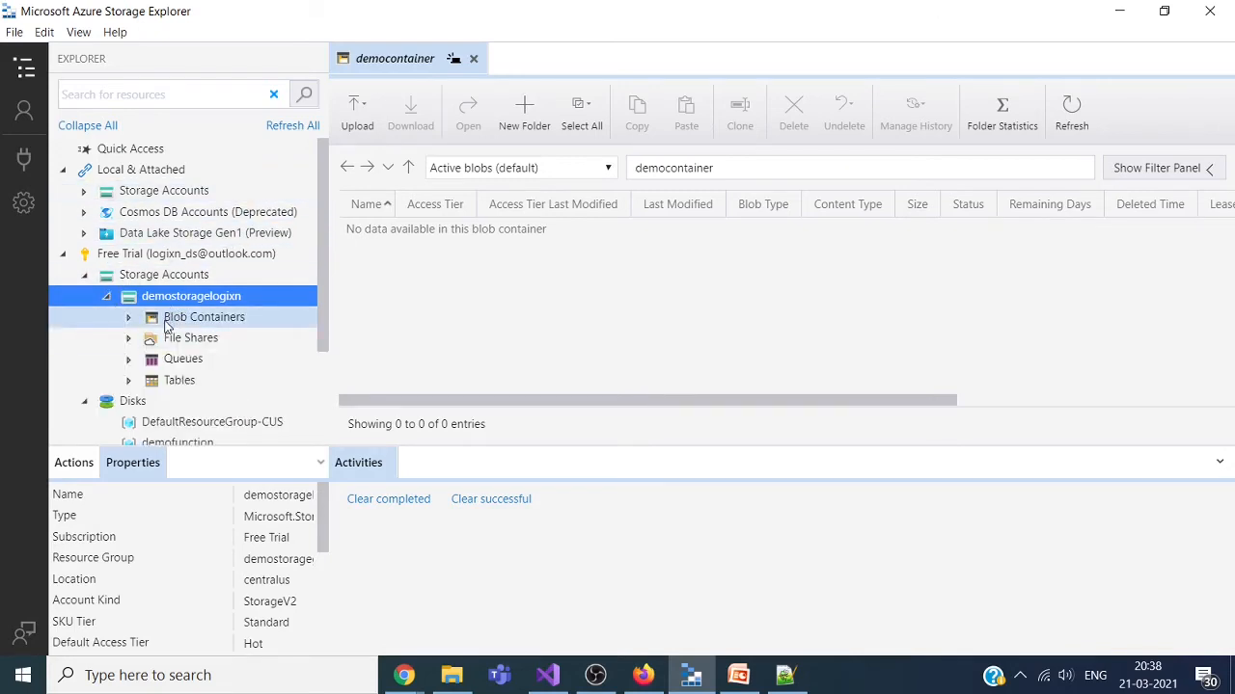
{"action": "left_click", "coordinate": [166, 322]}
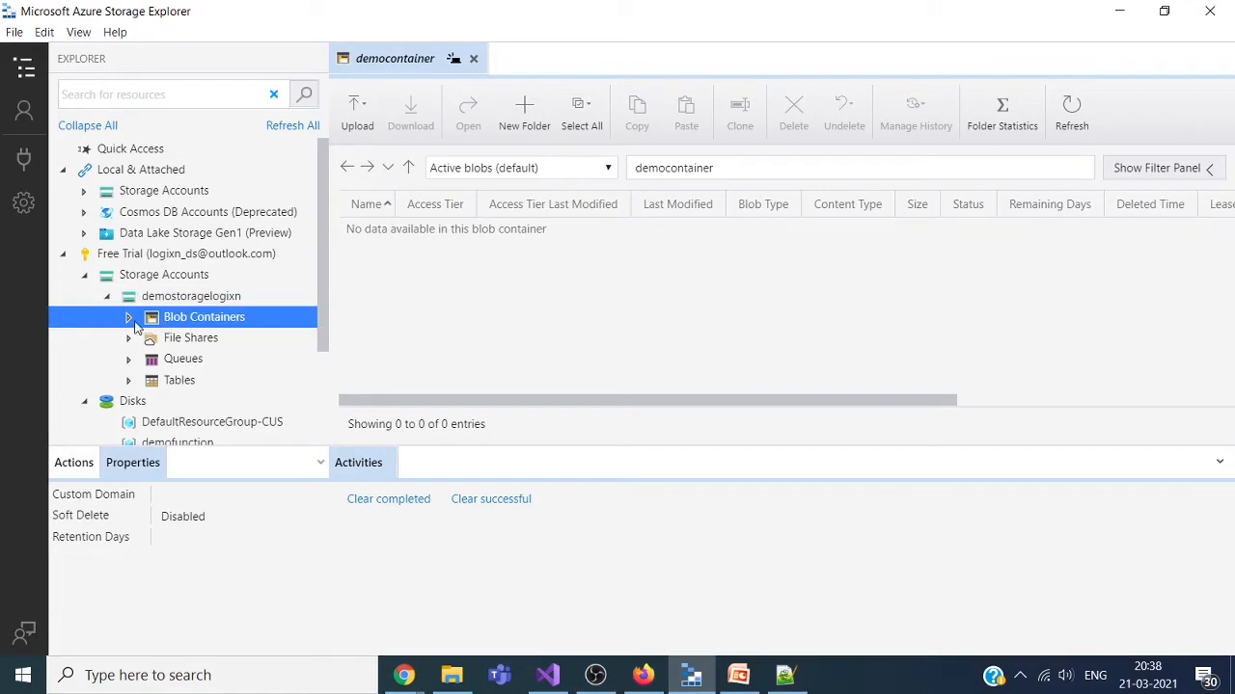
{"action": "left_click", "coordinate": [130, 319]}
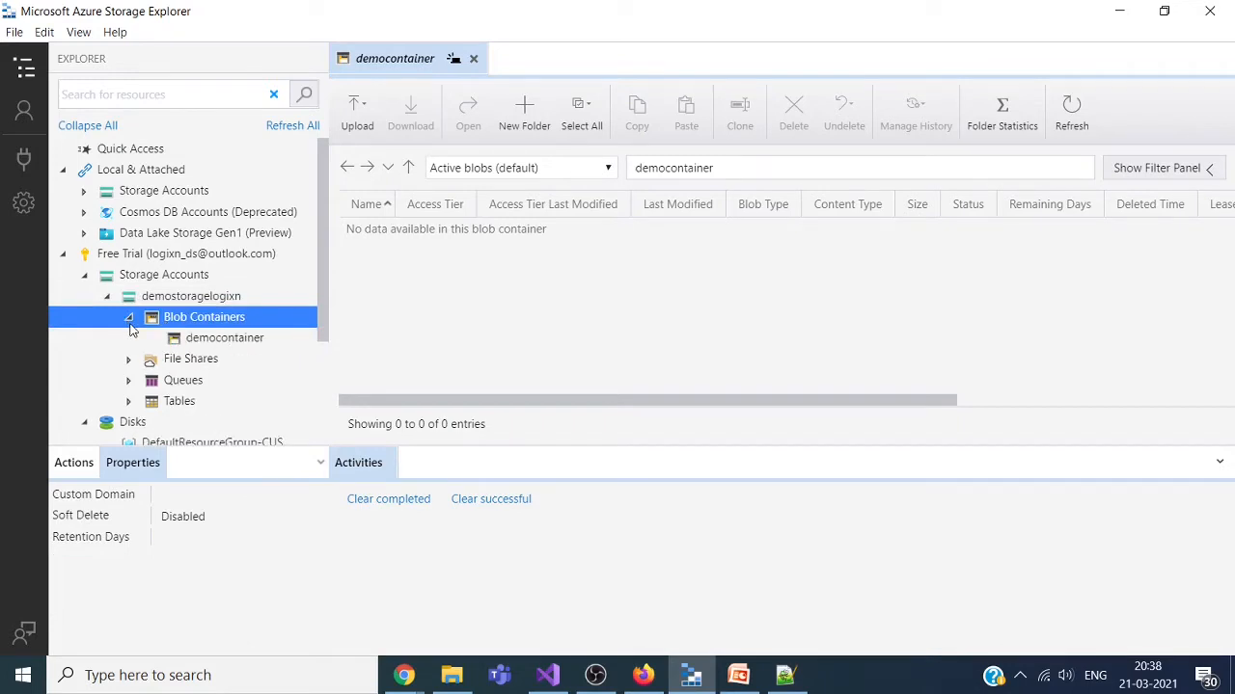
{"action": "left_click", "coordinate": [207, 344]}
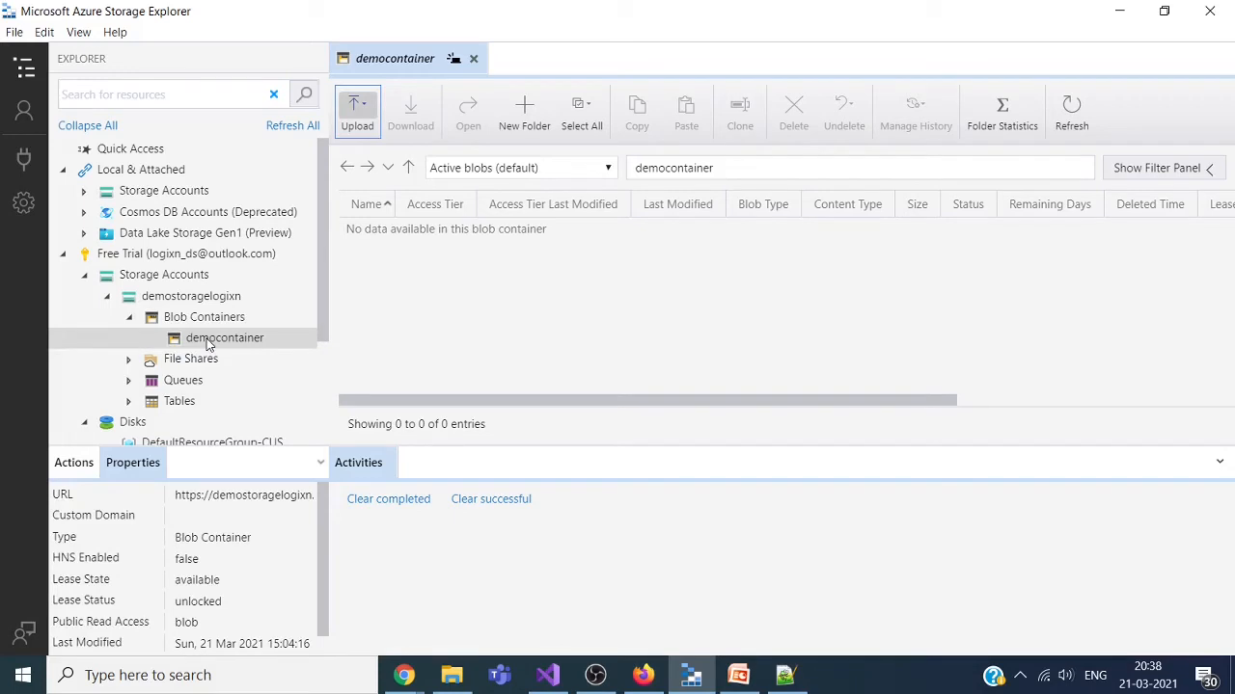
Step: Refresh all resources, reselect democontainer under demostoragelogixn's blob containers, and read through and dismiss the error details
{"action": "left_click", "coordinate": [277, 133]}
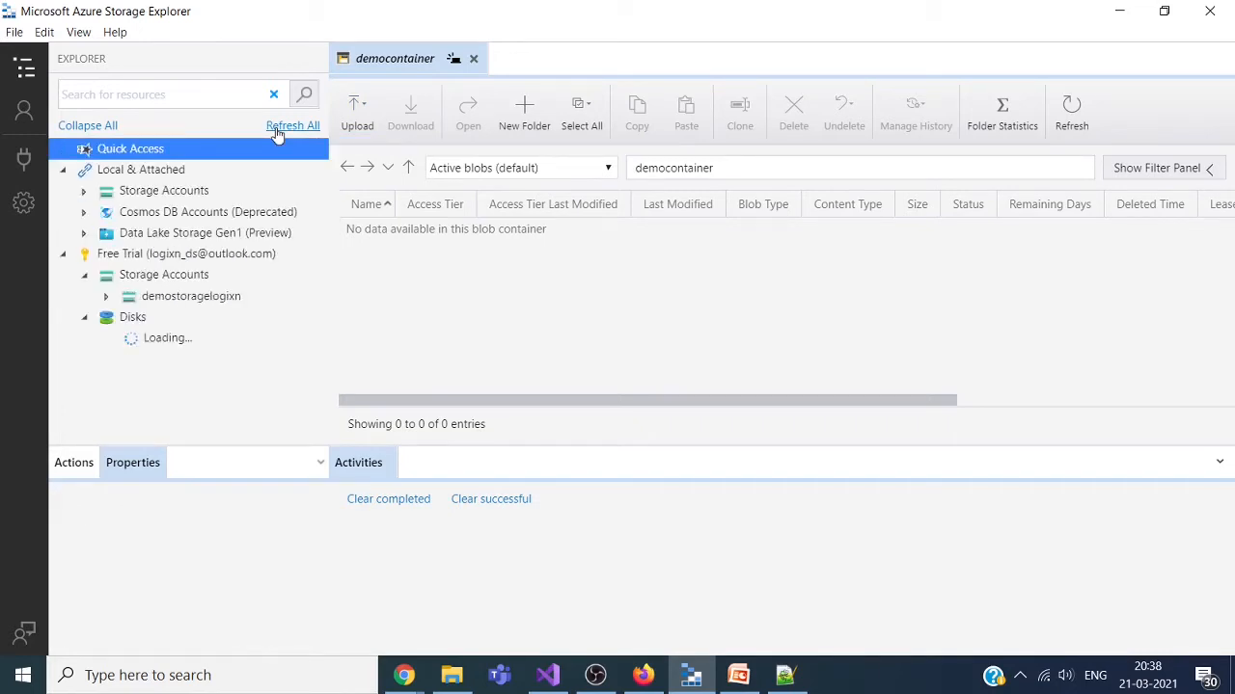
{"action": "left_click", "coordinate": [106, 299]}
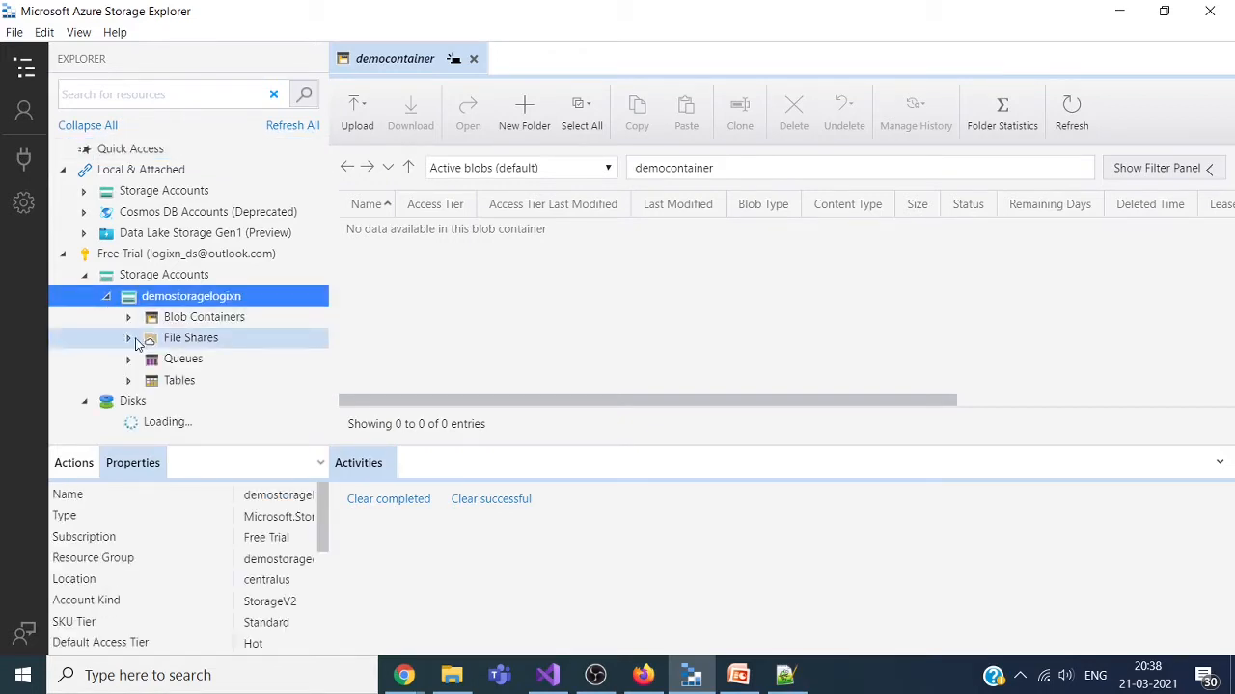
{"action": "left_click", "coordinate": [170, 318]}
{"action": "left_click", "coordinate": [128, 317]}
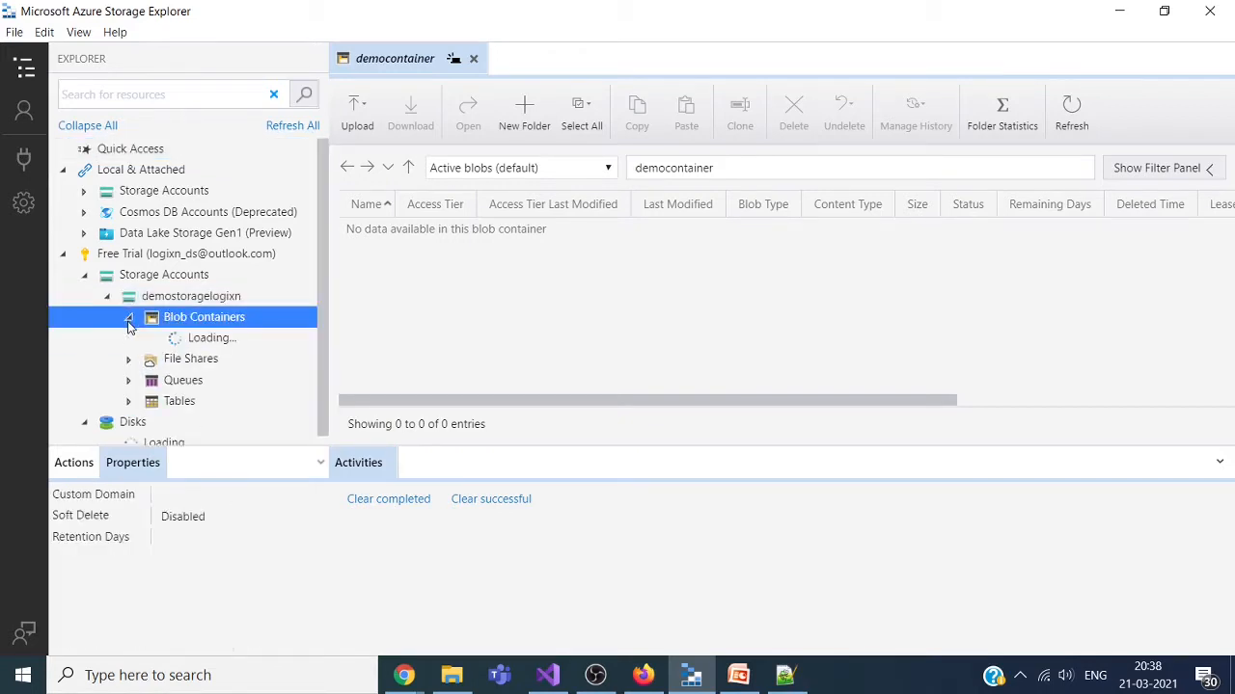
{"action": "left_click", "coordinate": [203, 341]}
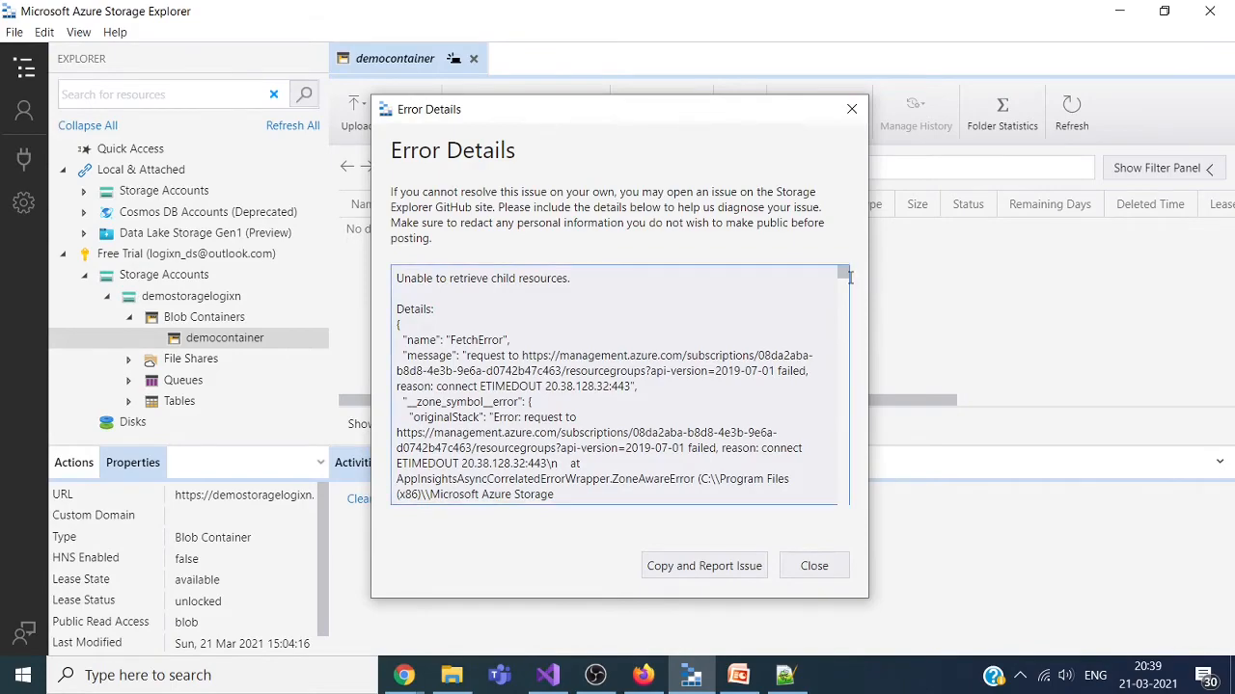
{"action": "left_click_drag", "start_coordinate": [843, 274], "coordinate": [852, 351]}
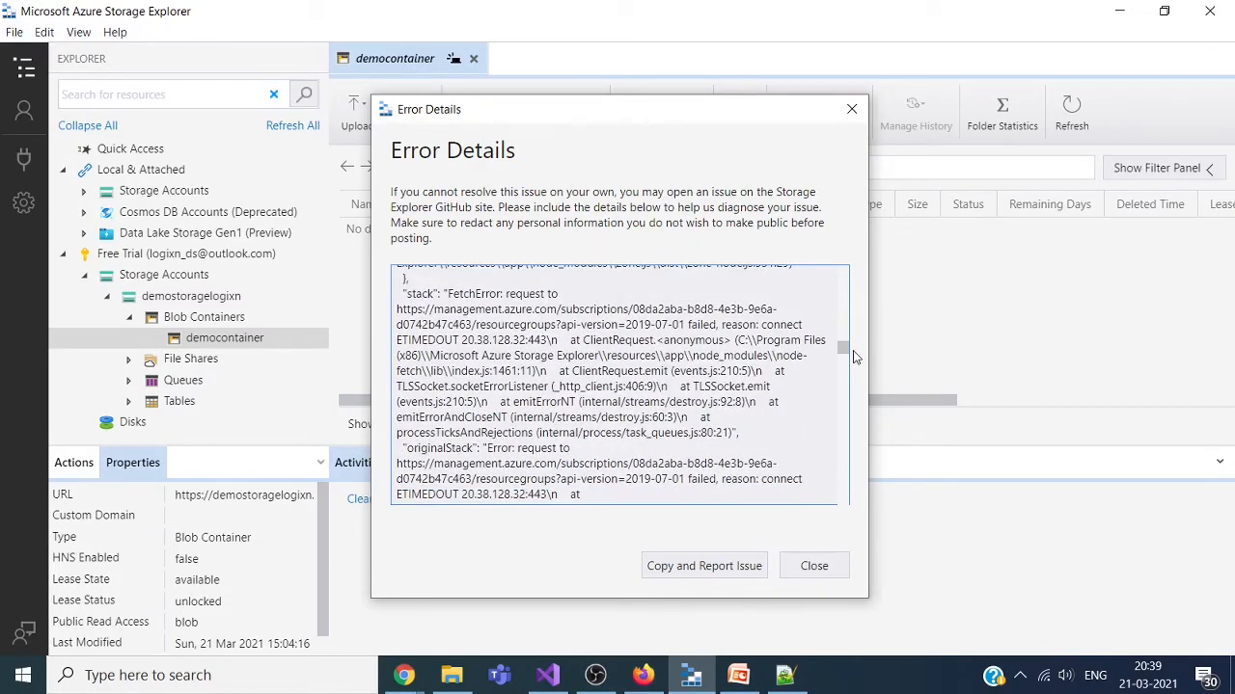
{"action": "left_click", "coordinate": [850, 110]}
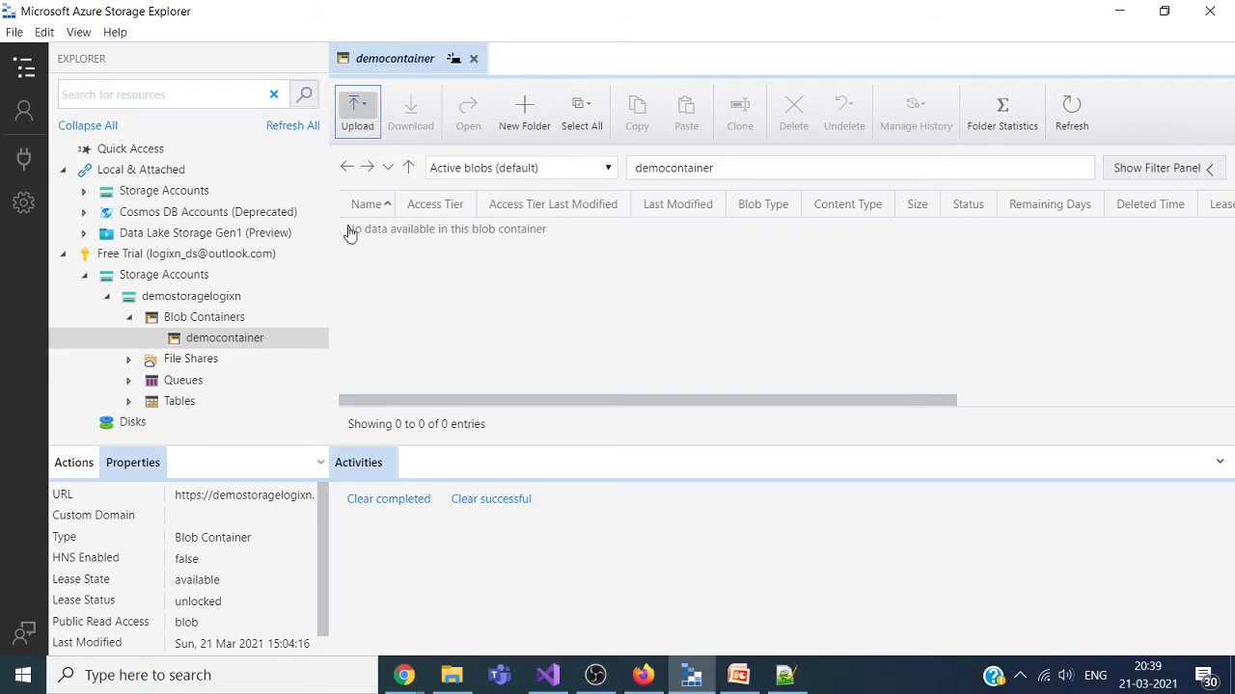
Step: Upload Dapr-for-NET-Developers.pdf from Desktop > Azure to democontainer as a Block Blob with Default access tier, and enlarge the transfer activities area
{"action": "left_click", "coordinate": [356, 117]}
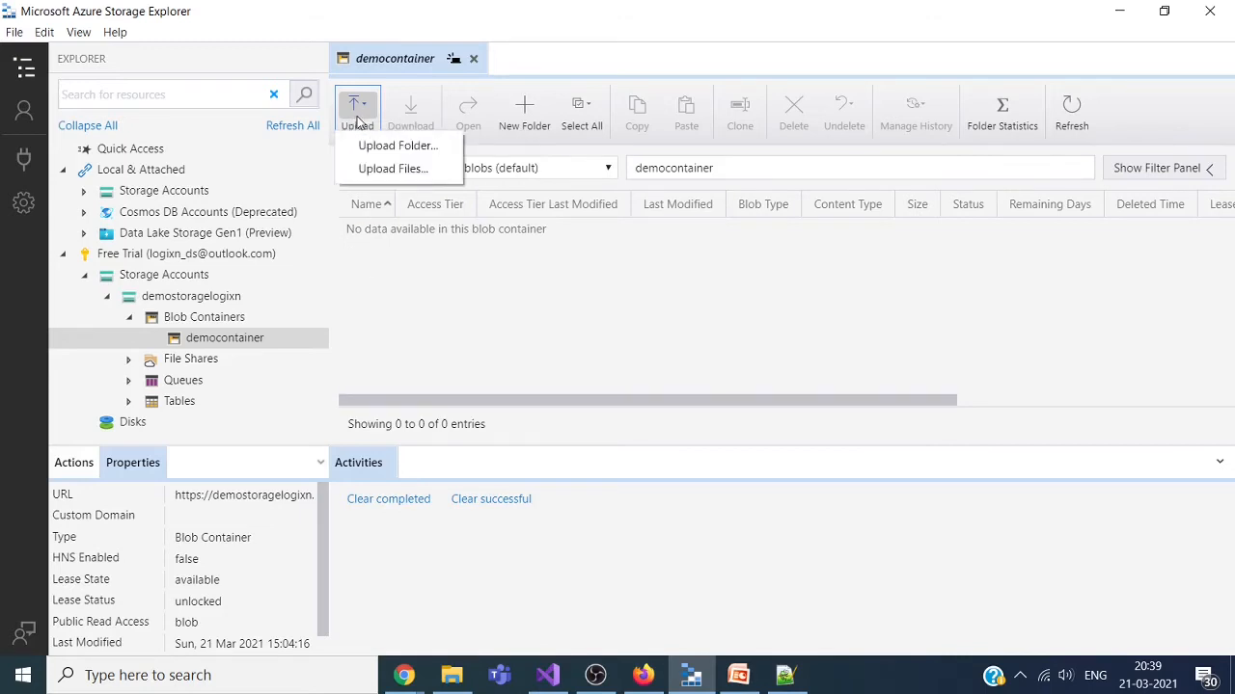
{"action": "left_click", "coordinate": [376, 170]}
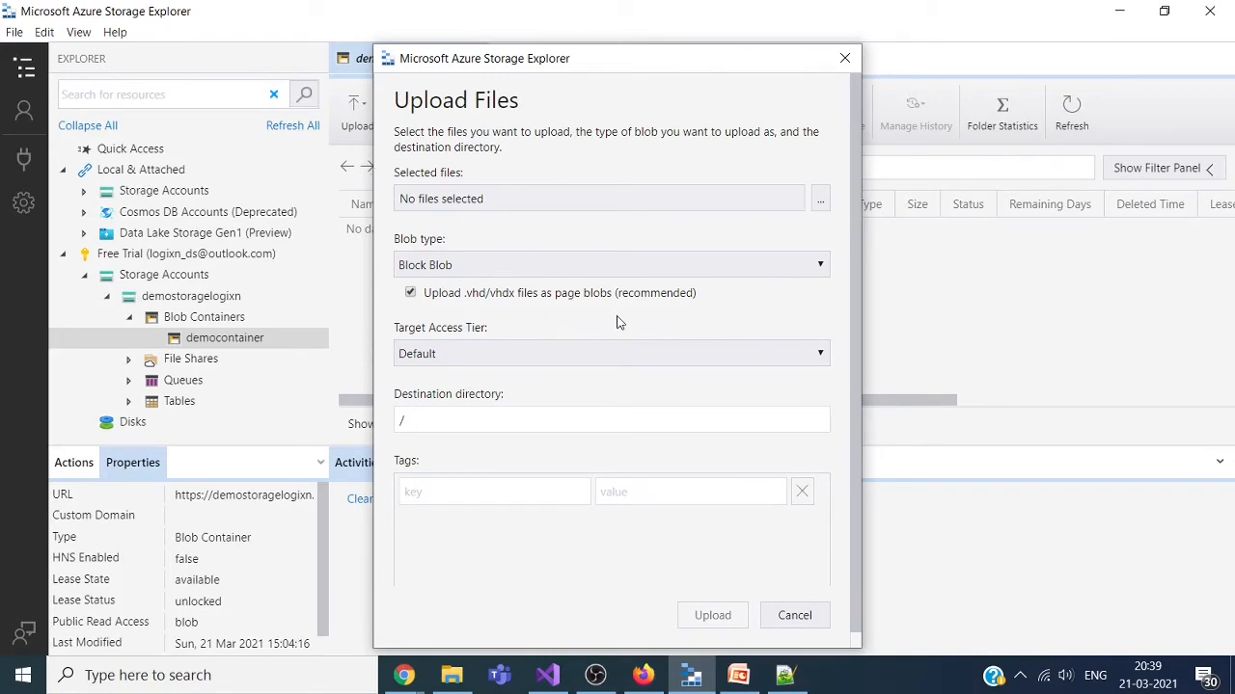
{"action": "left_click", "coordinate": [820, 199]}
{"action": "left_click", "coordinate": [821, 198]}
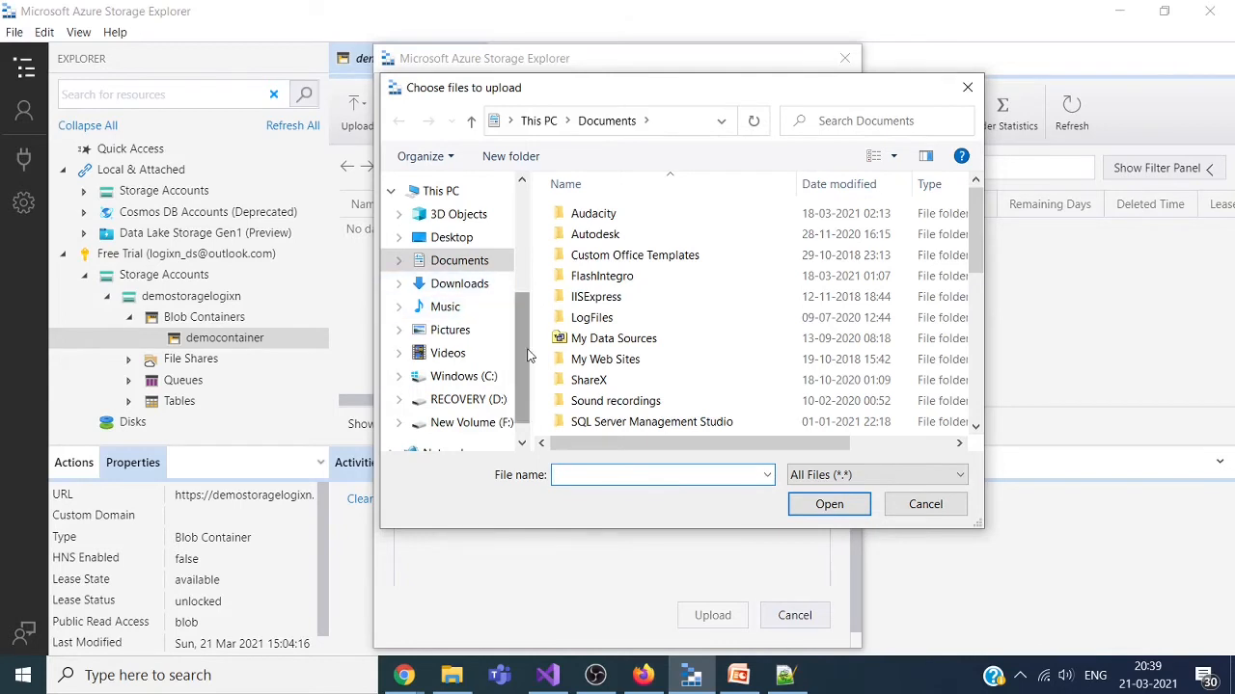
{"action": "left_click_drag", "start_coordinate": [525, 355], "coordinate": [512, 236]}
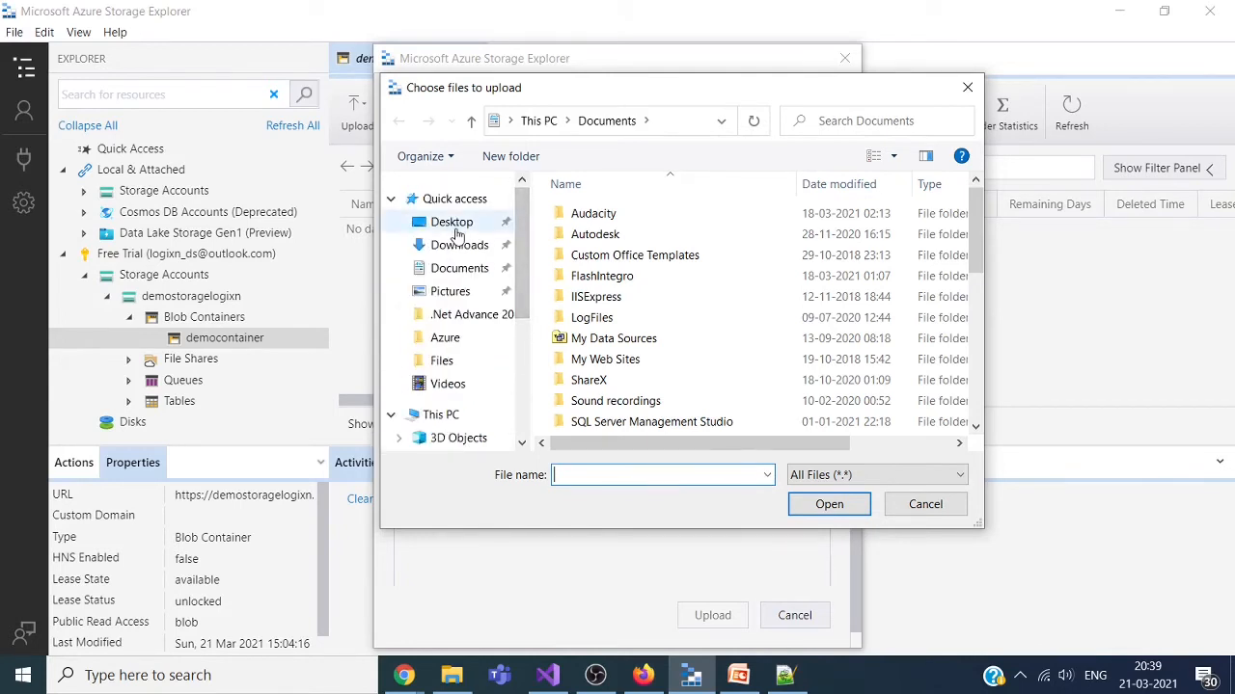
{"action": "left_click", "coordinate": [455, 231]}
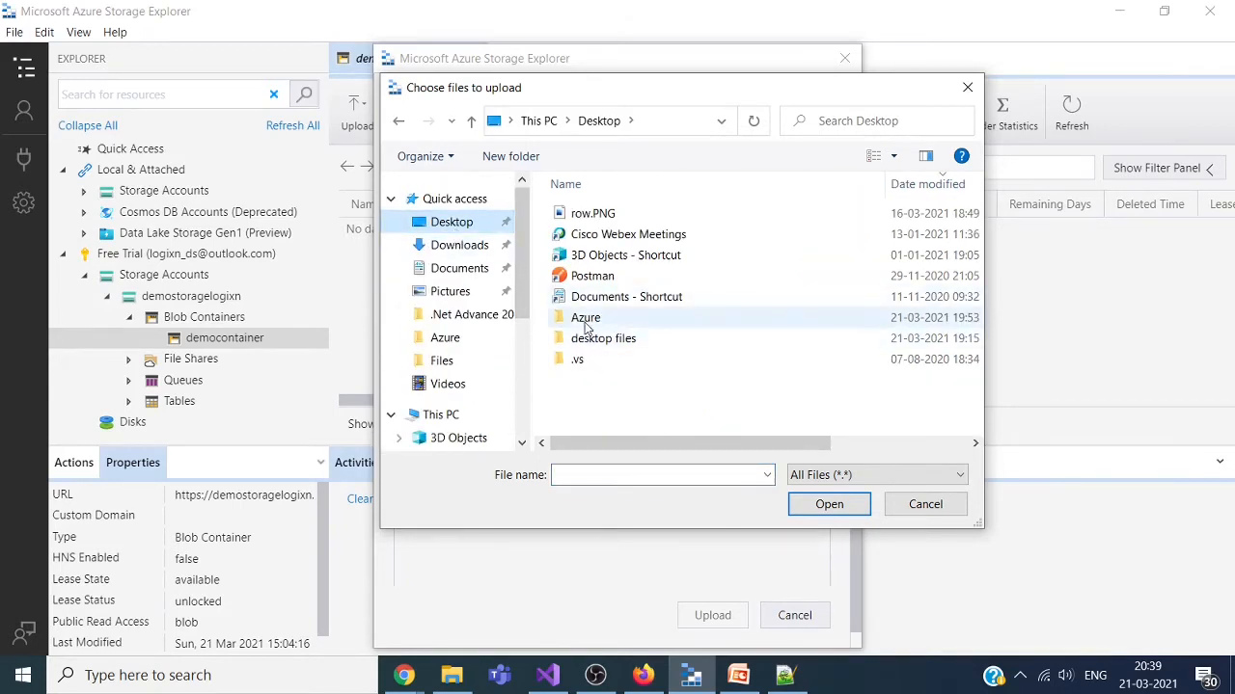
{"action": "double_click", "coordinate": [585, 318]}
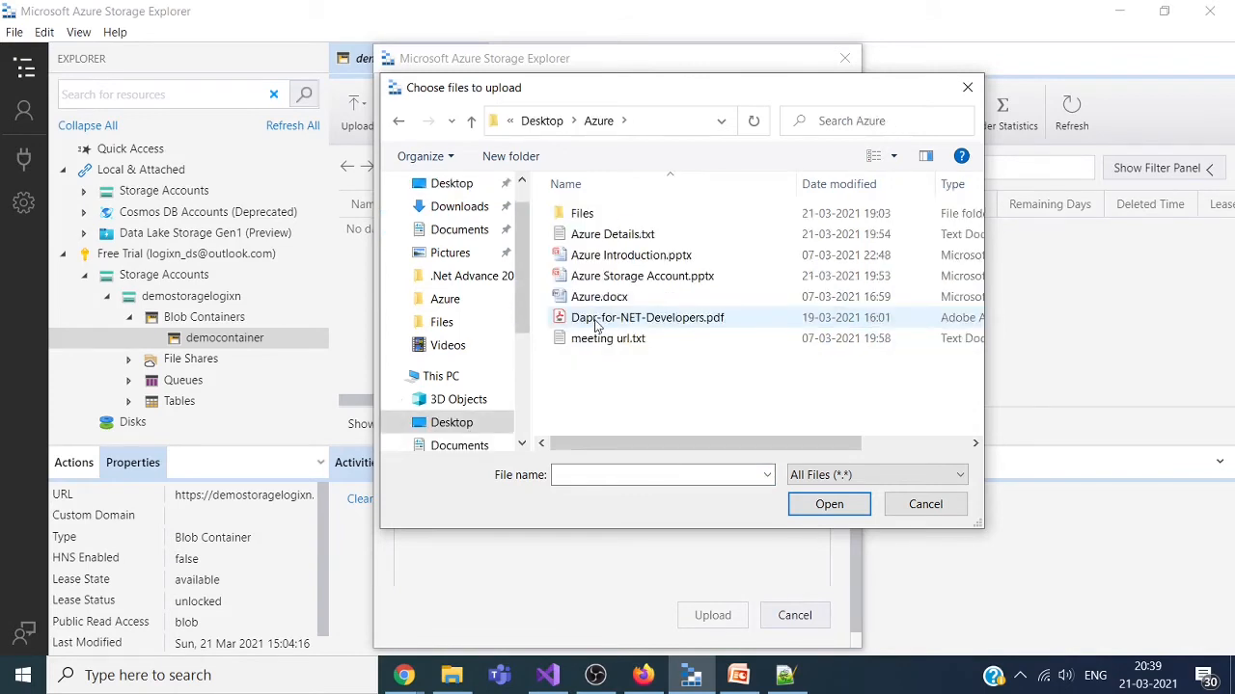
{"action": "double_click", "coordinate": [596, 324]}
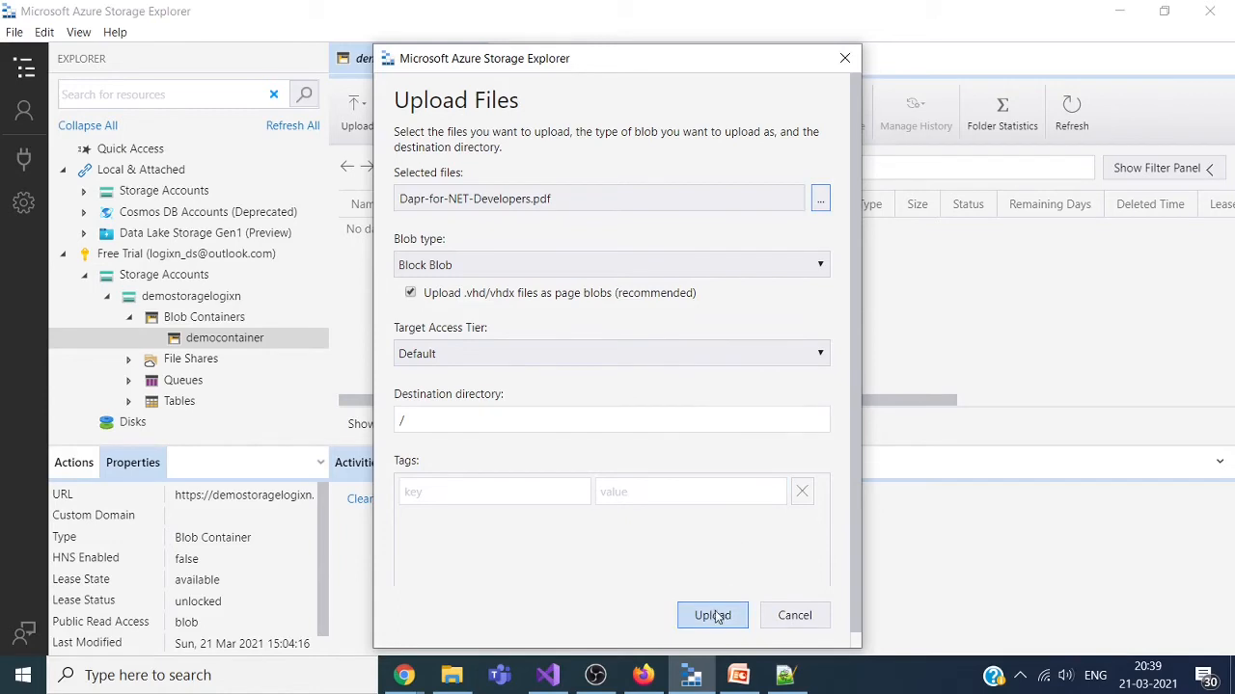
{"action": "left_click", "coordinate": [705, 621]}
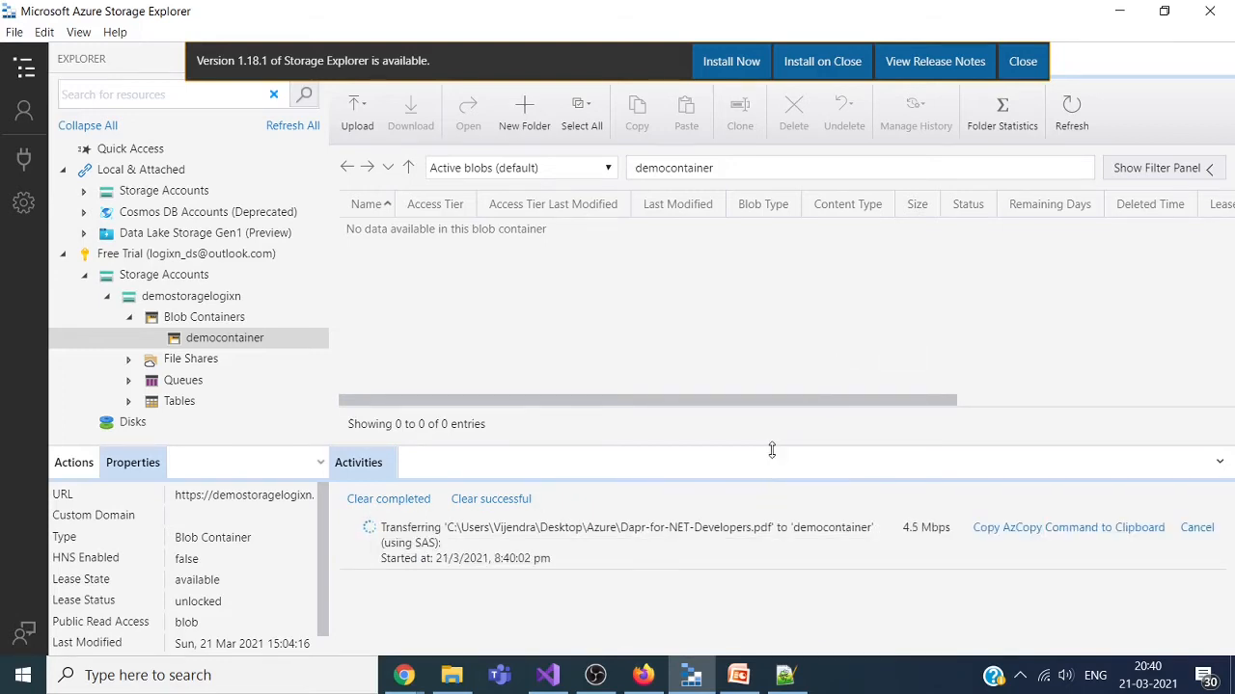
{"action": "left_click_drag", "start_coordinate": [773, 447], "coordinate": [772, 272]}
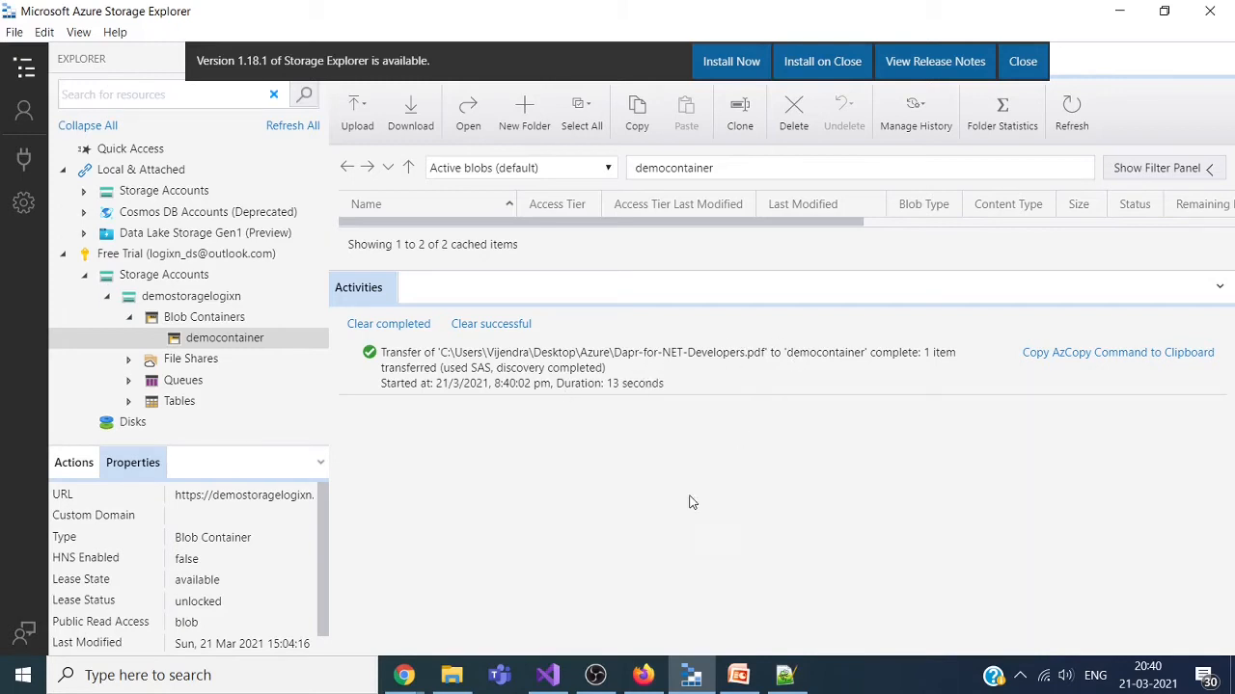
Step: Switch to the Azure portal in Firefox and reopen democontainer from demostoragelogixn's container list to view its blobs
{"action": "mouse_move", "coordinate": [397, 680]}
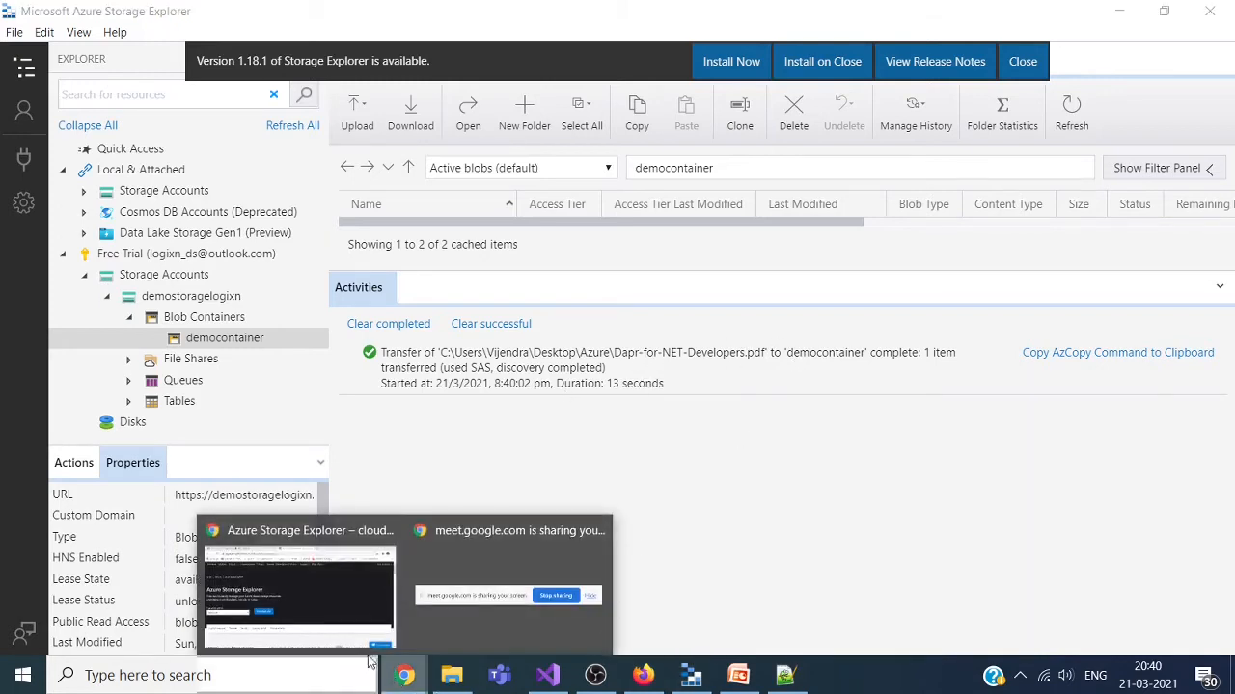
{"action": "left_click", "coordinate": [309, 604]}
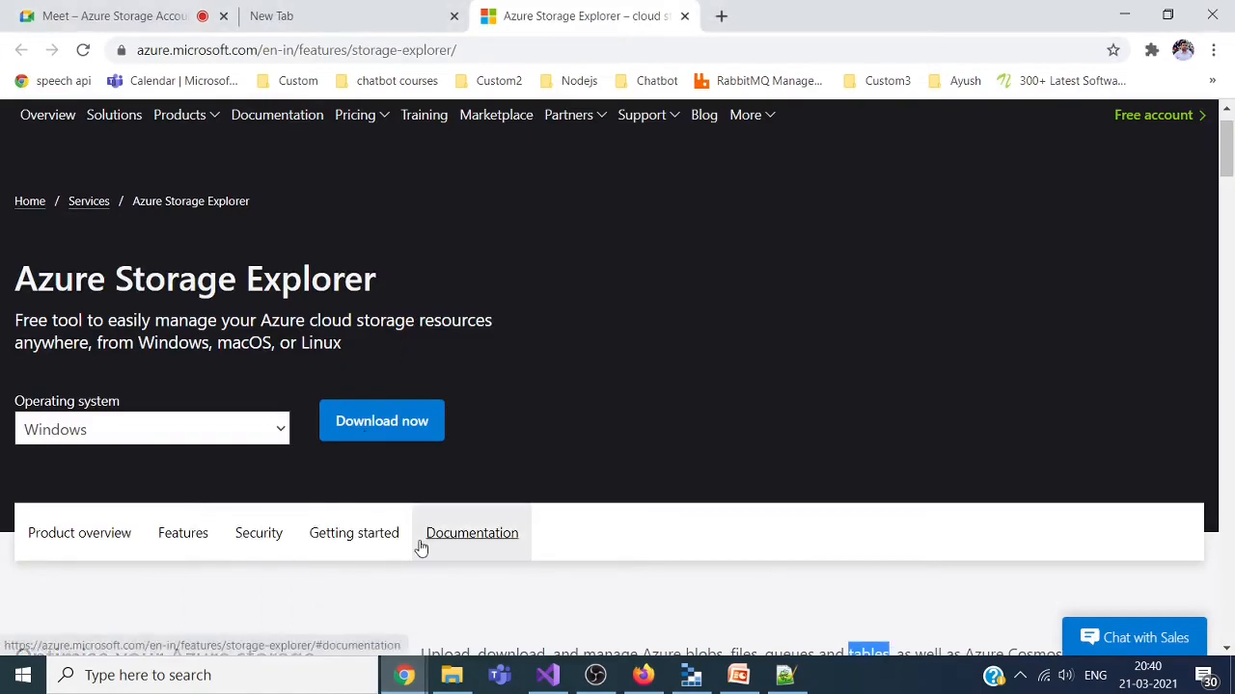
{"action": "left_click", "coordinate": [643, 677]}
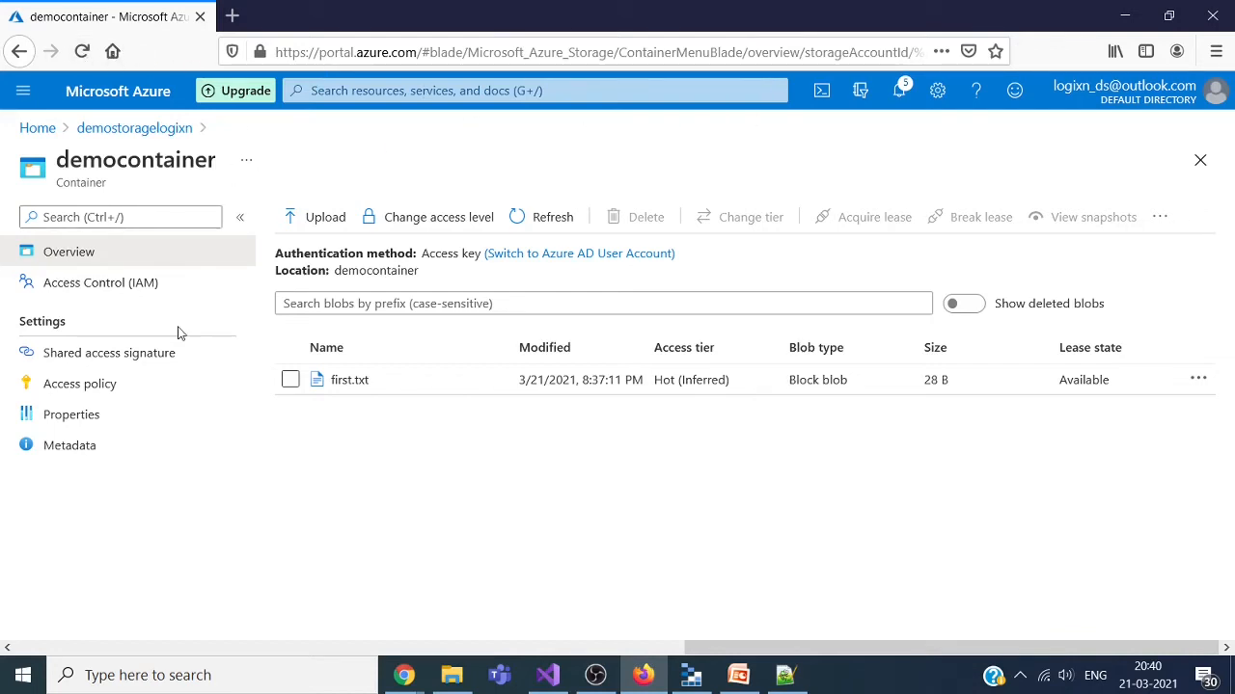
{"action": "left_click", "coordinate": [110, 132]}
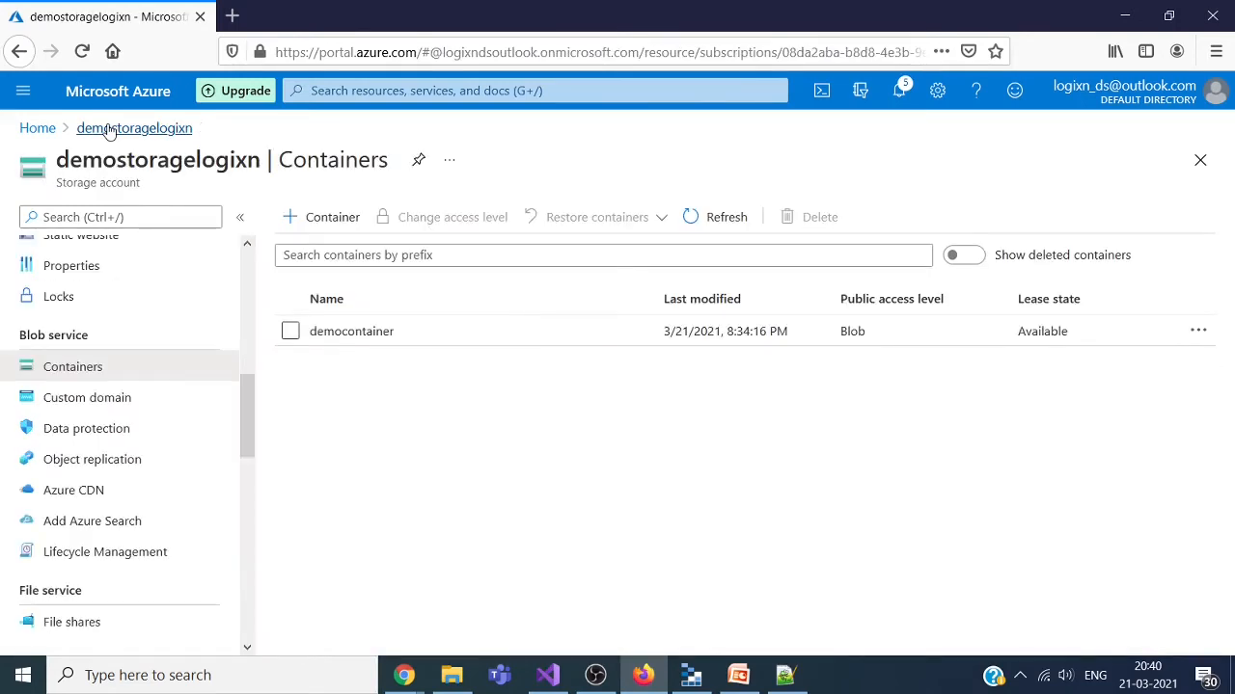
{"action": "left_click", "coordinate": [334, 338]}
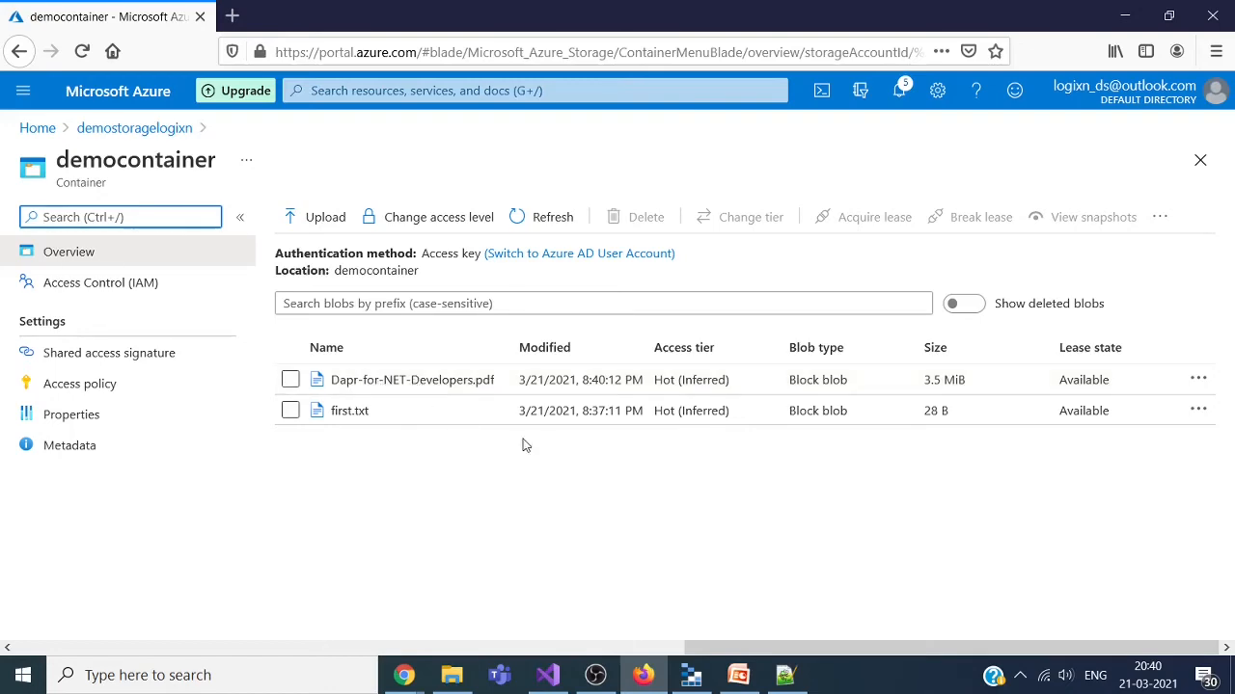
Step: Switch back to Microsoft Azure Storage Explorer, select democontainer and enlarge its blob list above the activities area
{"action": "left_click", "coordinate": [691, 677]}
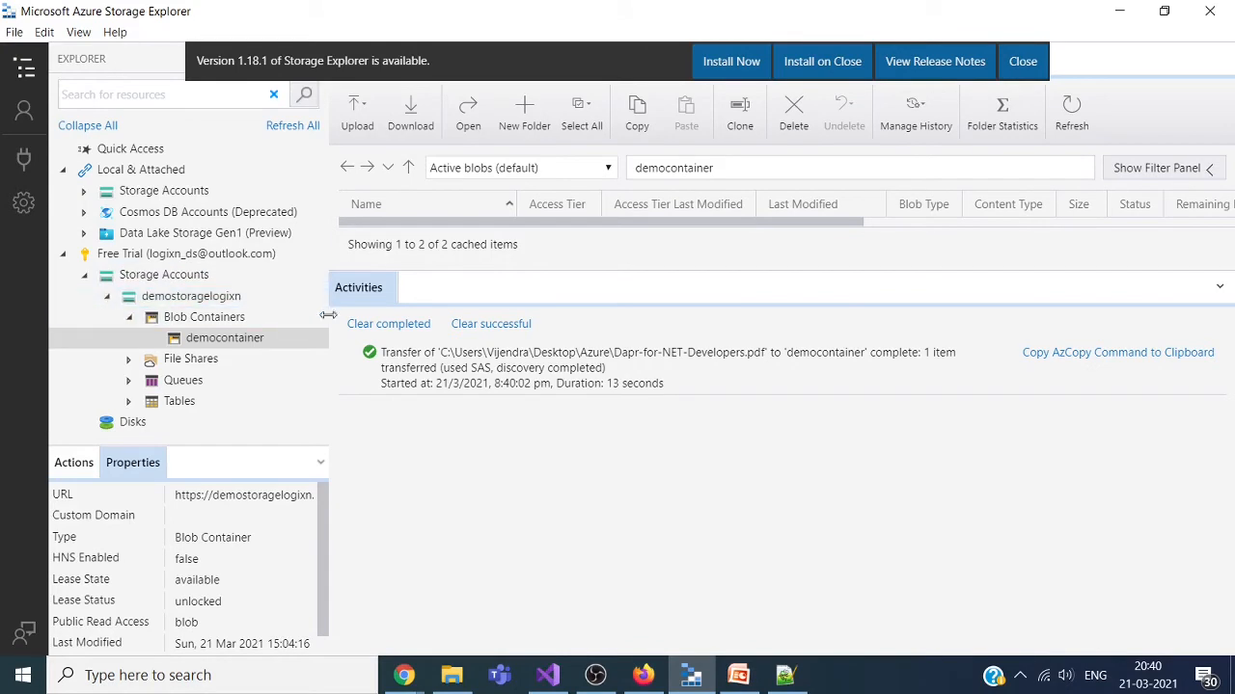
{"action": "left_click", "coordinate": [246, 338]}
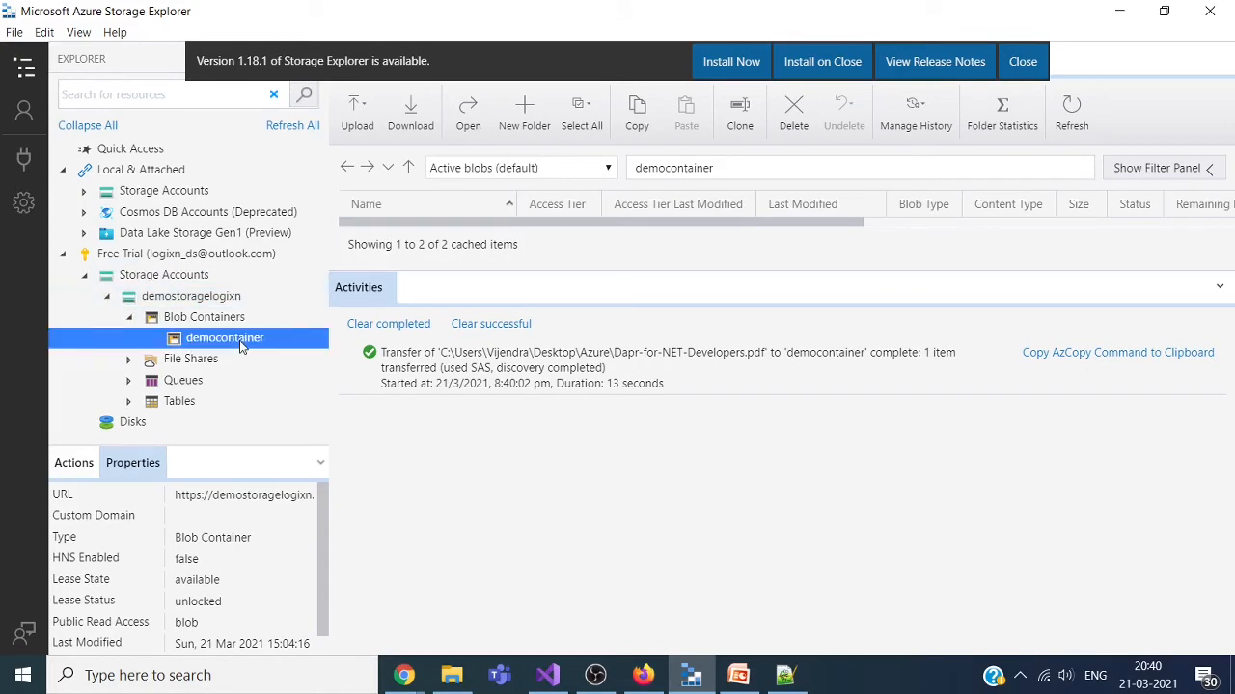
{"action": "left_click_drag", "start_coordinate": [467, 277], "coordinate": [496, 488]}
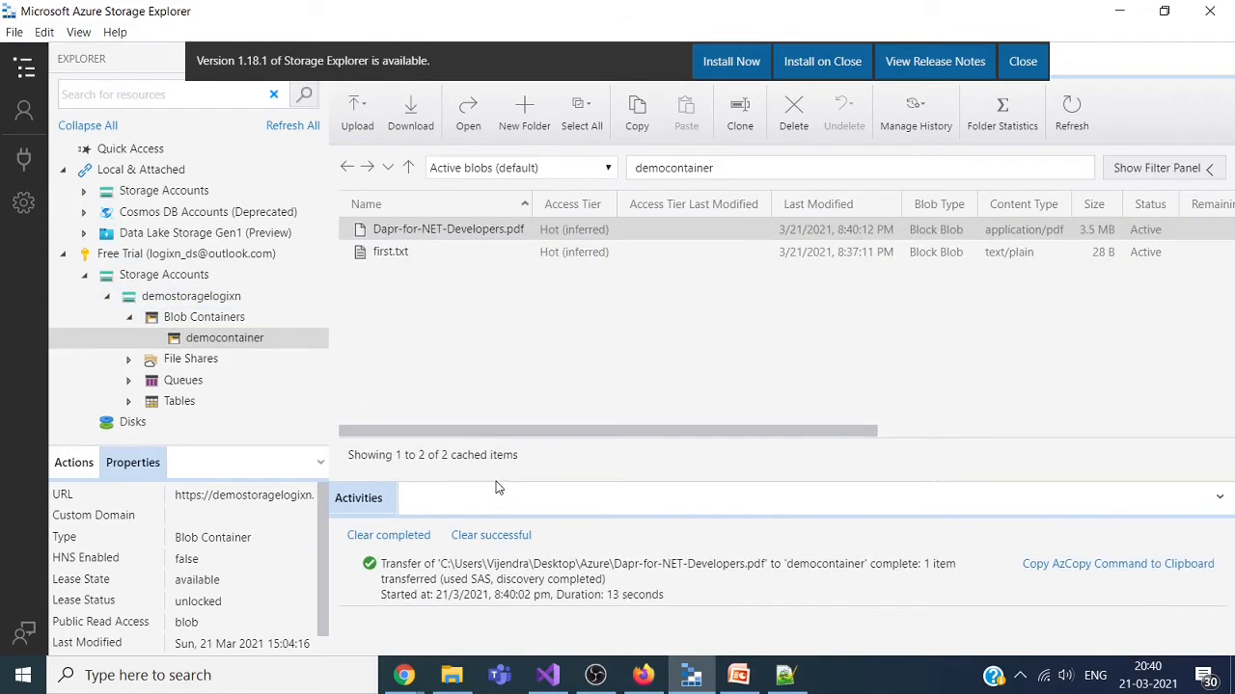
Step: Select first.txt and Dapr-for-NET-Developers.pdf in turn in democontainer's blob list, and switch to the Azure portal in Firefox
{"action": "left_click", "coordinate": [387, 257]}
{"action": "left_click", "coordinate": [396, 257]}
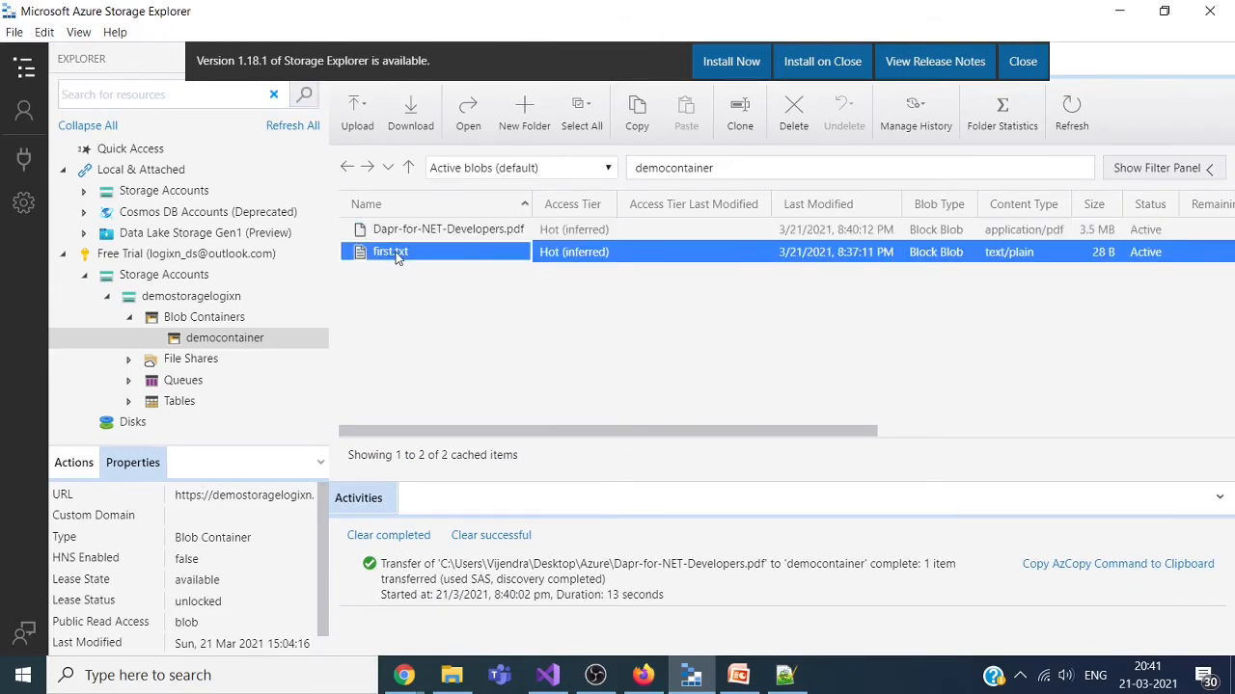
{"action": "left_click", "coordinate": [388, 316]}
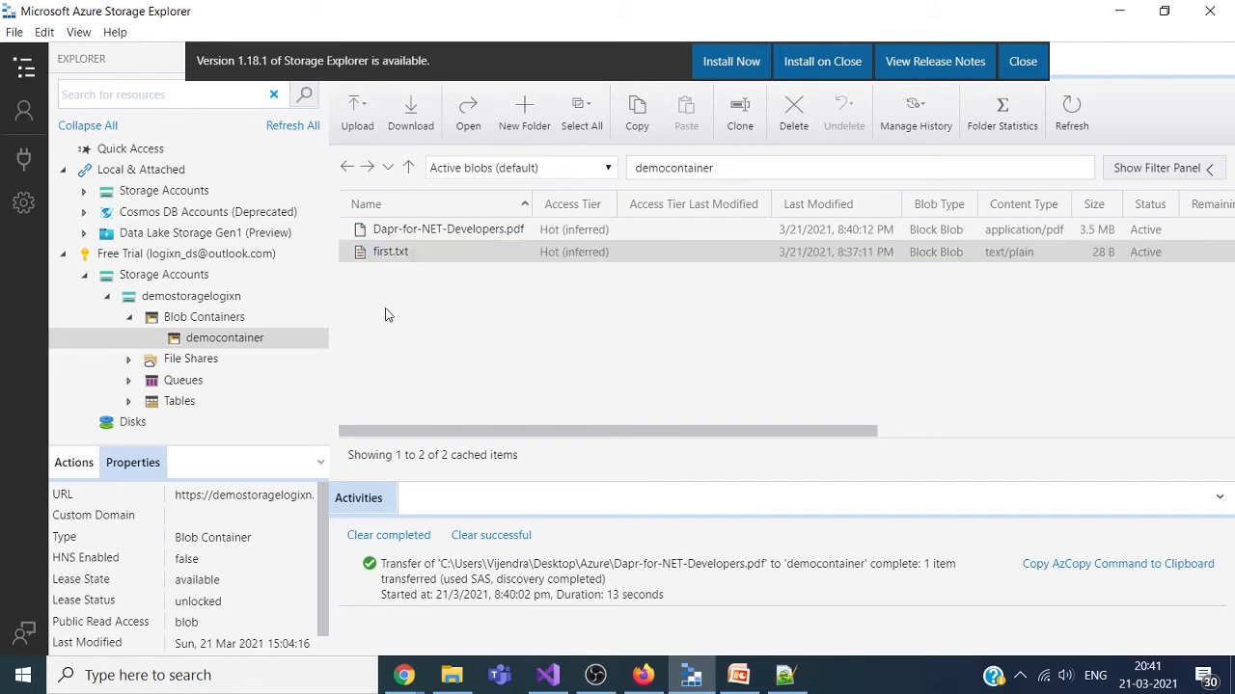
{"action": "left_click", "coordinate": [365, 255]}
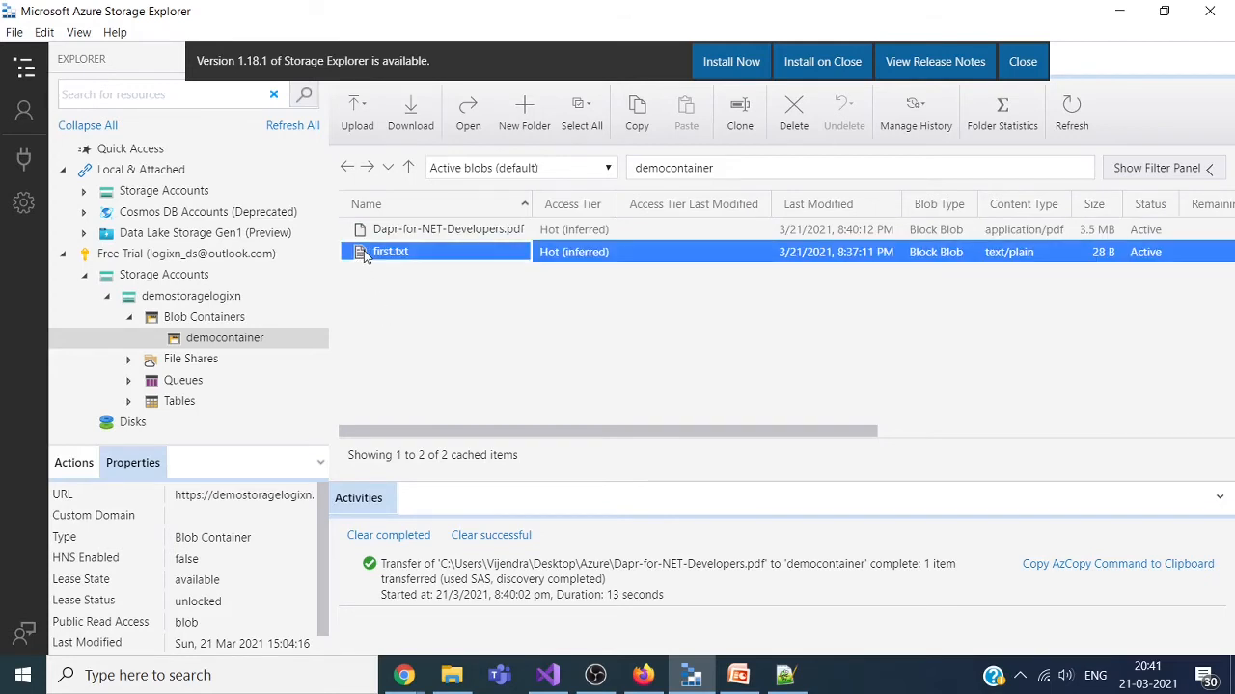
{"action": "left_click", "coordinate": [406, 306]}
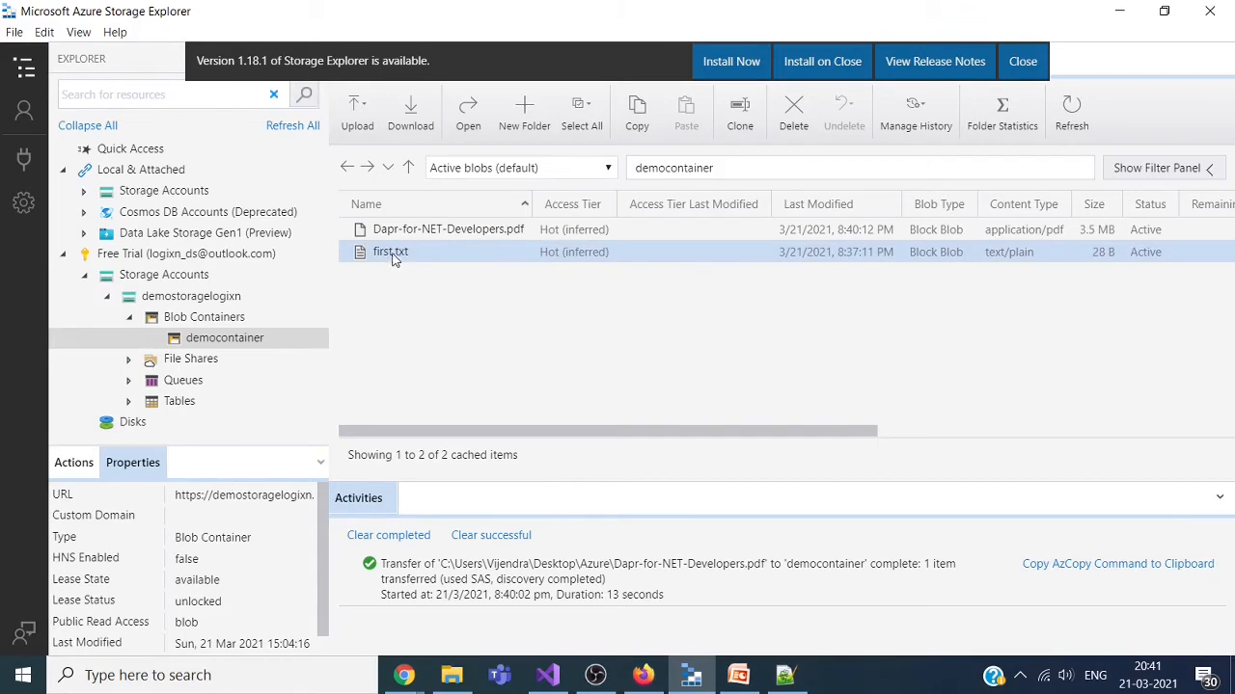
{"action": "left_click", "coordinate": [393, 256]}
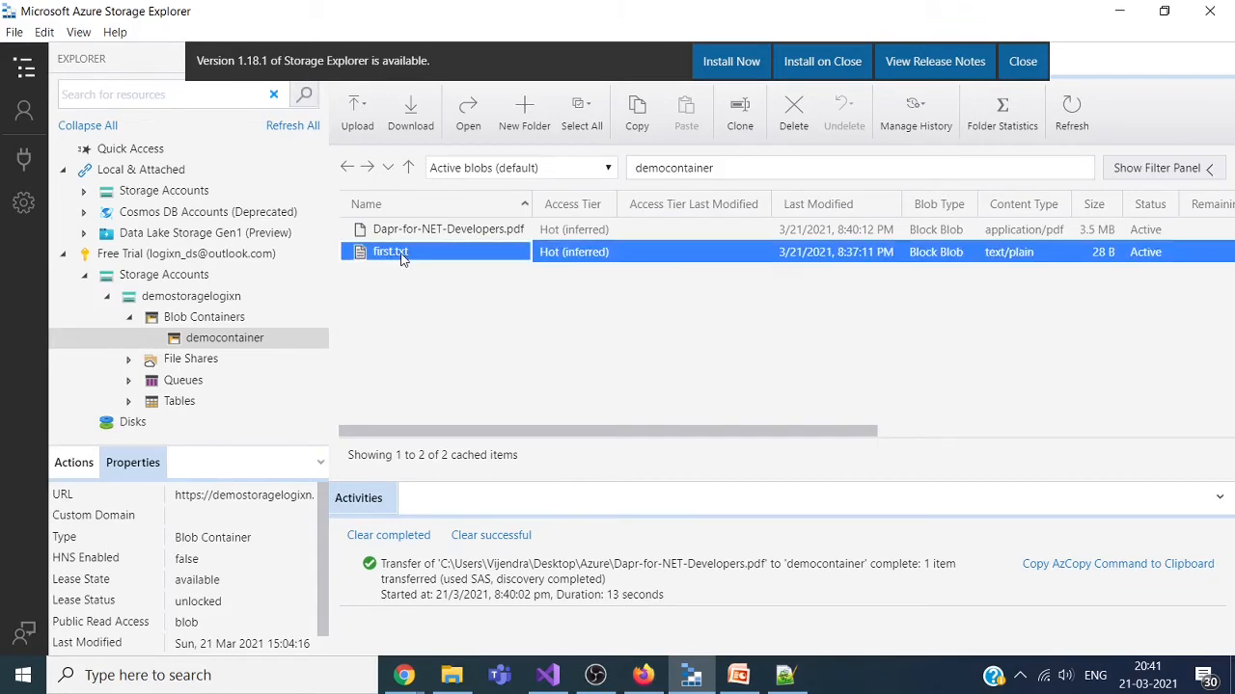
{"action": "left_click", "coordinate": [388, 237]}
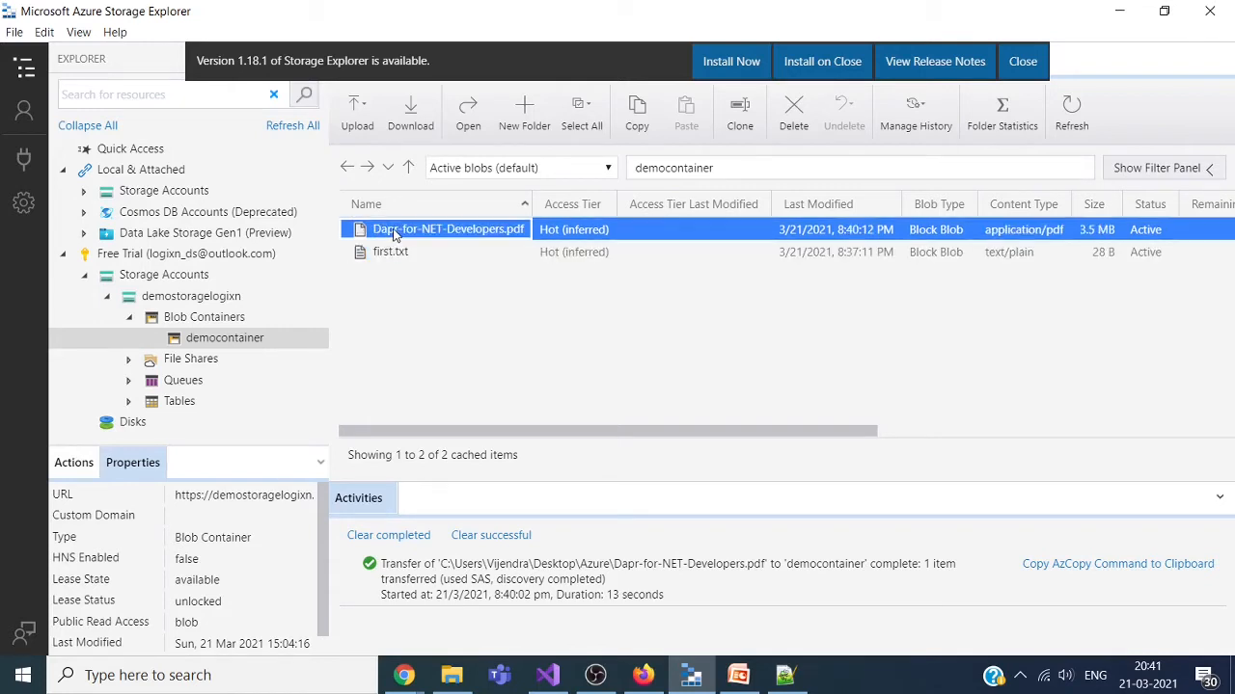
{"action": "left_click", "coordinate": [642, 675]}
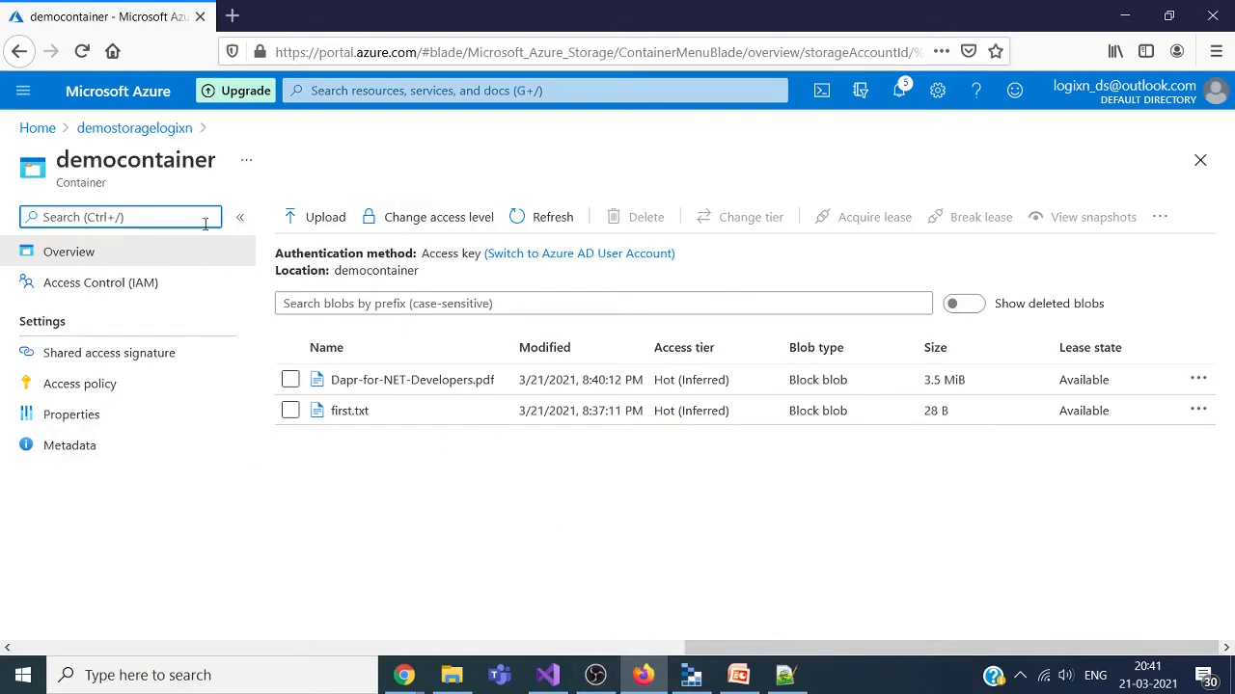
Step: Create a file share named demofileshare in demostoragelogixn, keeping the Transaction optimized tier
{"action": "left_click", "coordinate": [94, 134]}
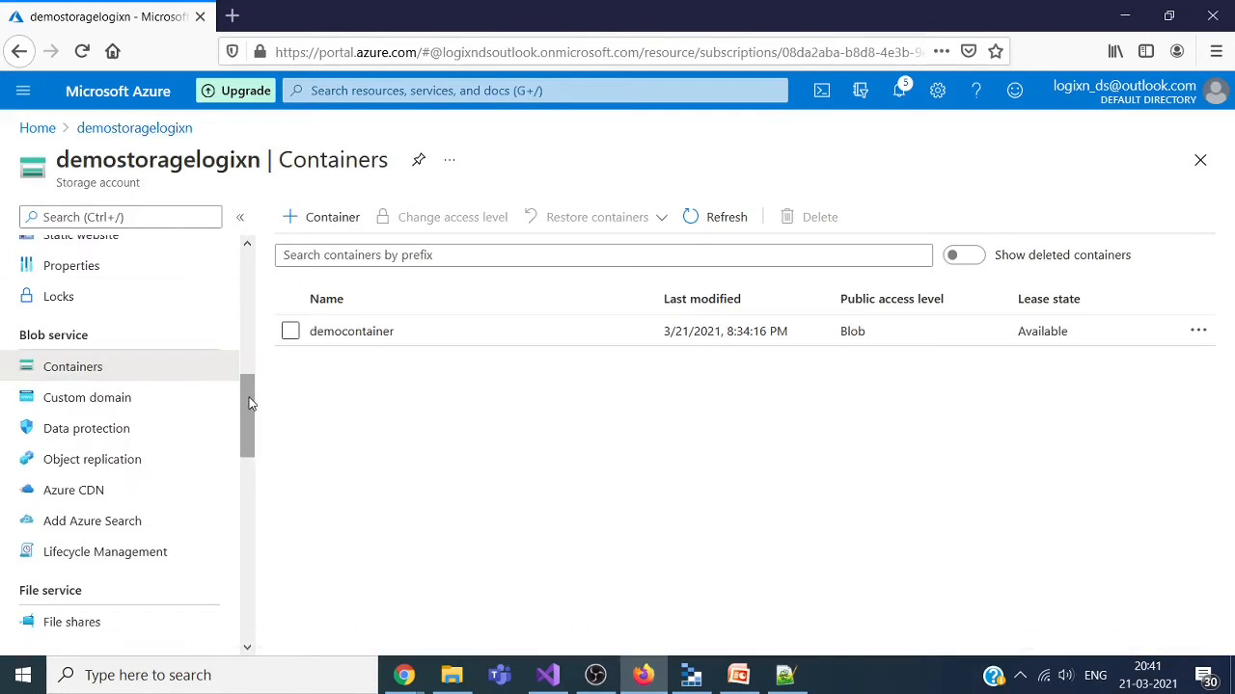
{"action": "left_click_drag", "start_coordinate": [248, 395], "coordinate": [255, 466]}
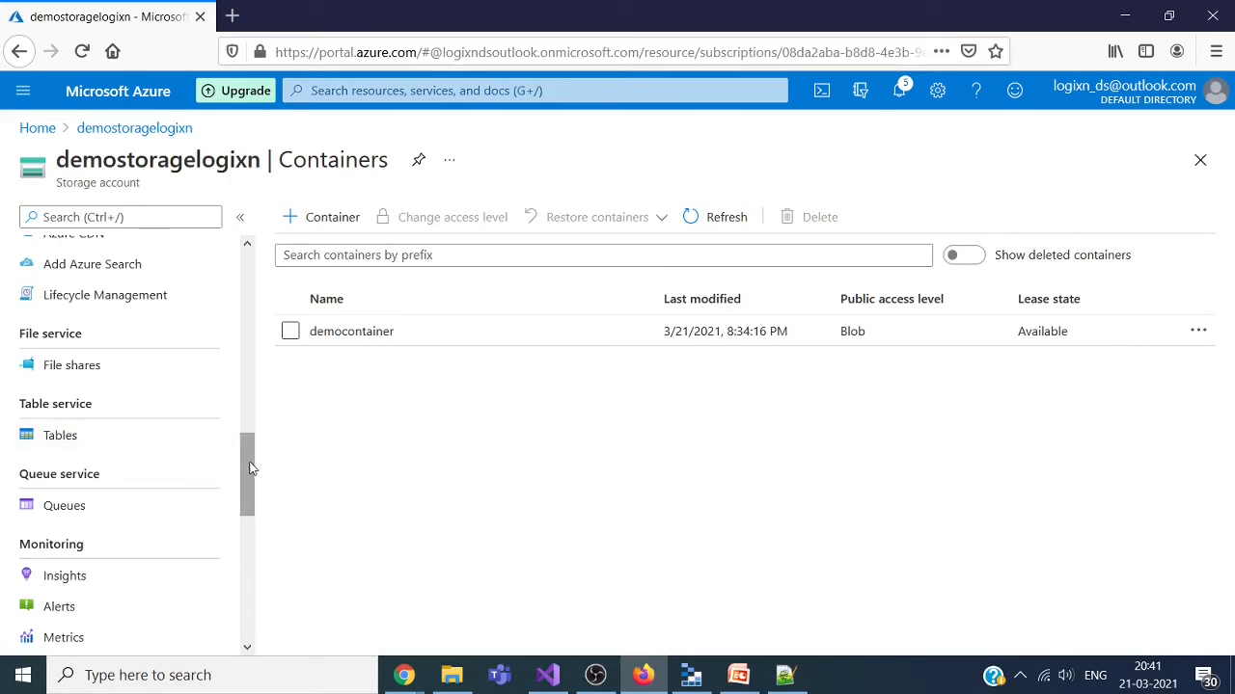
{"action": "left_click_drag", "start_coordinate": [251, 466], "coordinate": [251, 473]}
{"action": "left_click", "coordinate": [80, 339]}
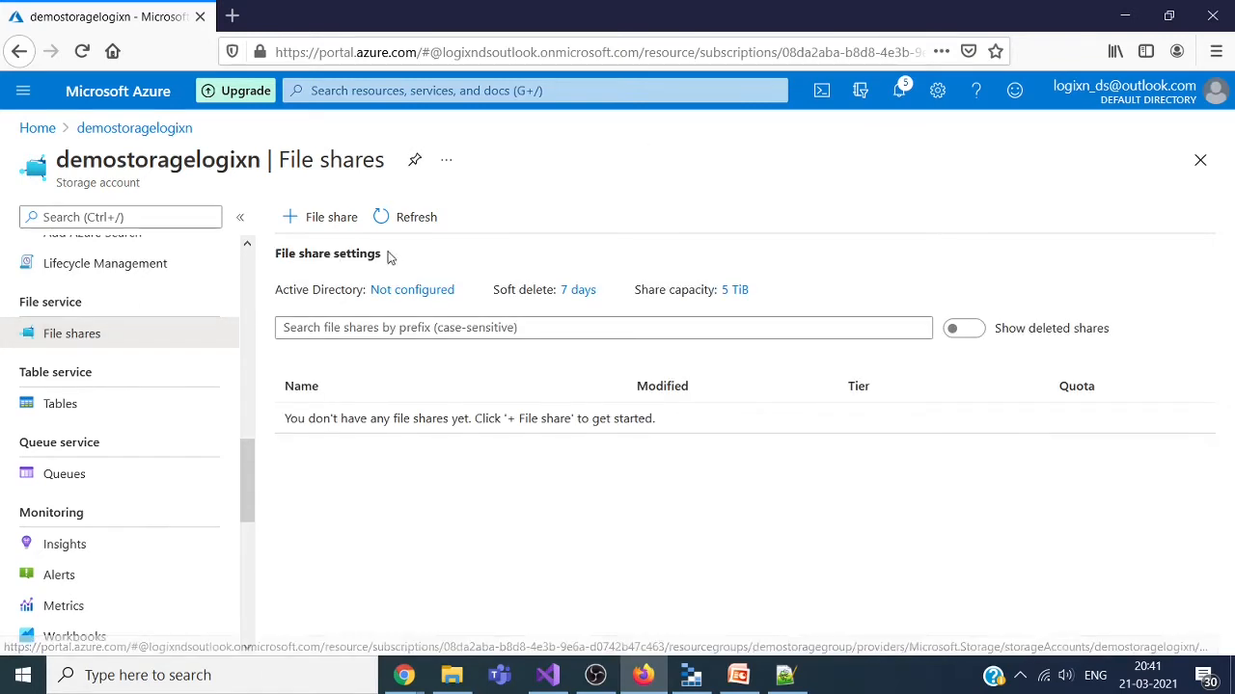
{"action": "left_click", "coordinate": [349, 225]}
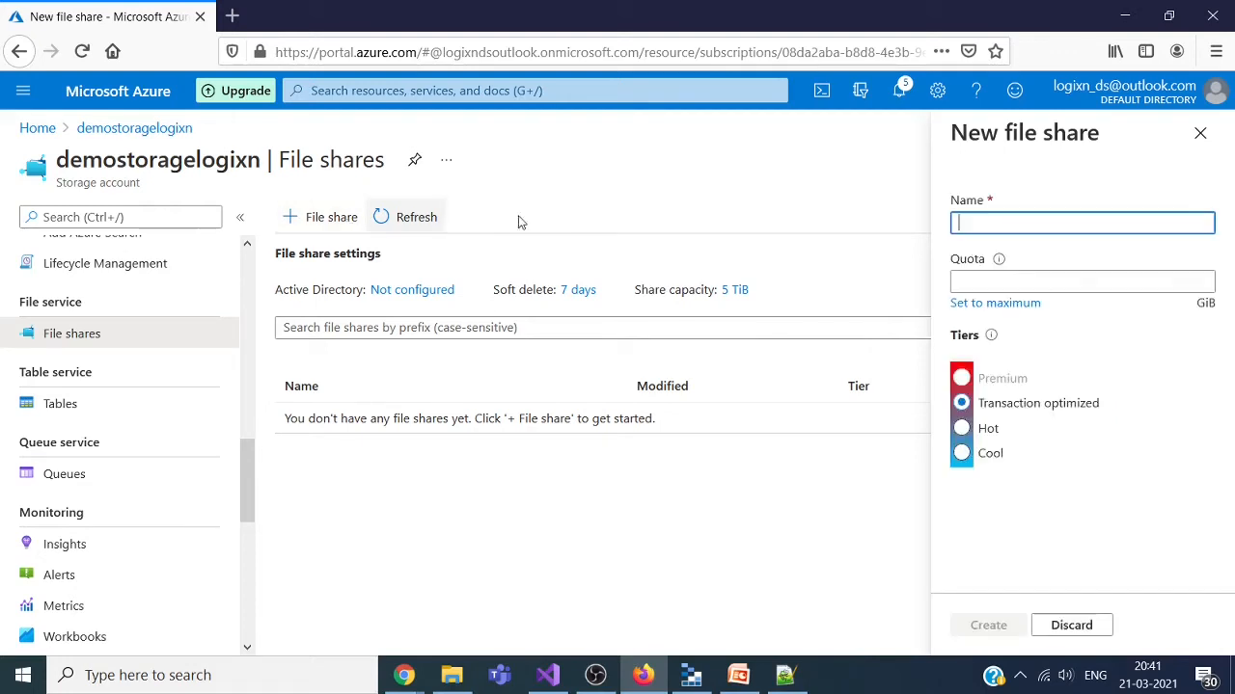
{"action": "type", "text": "demo"}
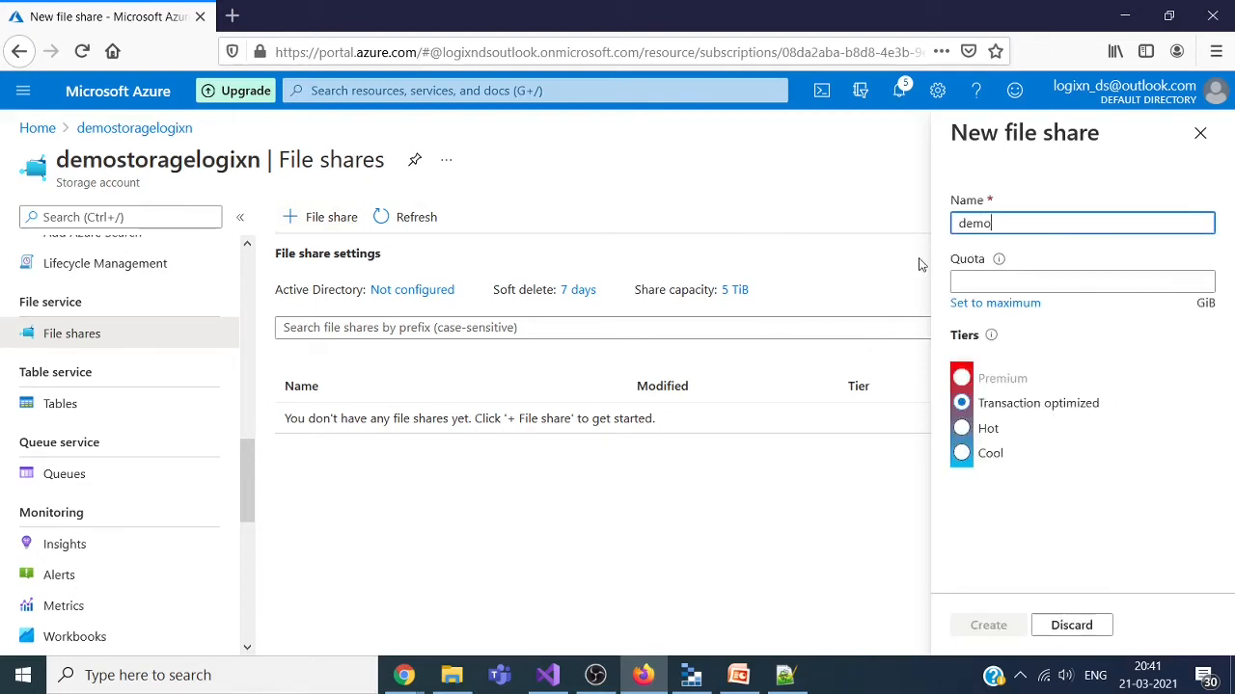
{"action": "type", "text": "file"}
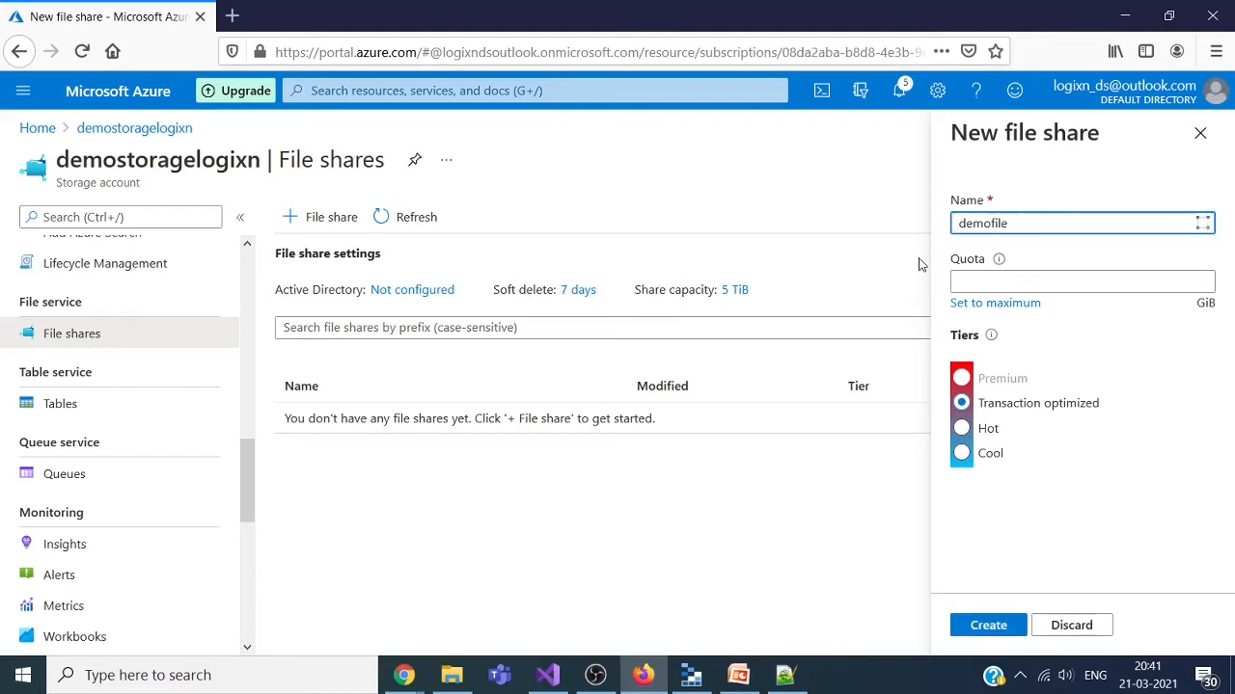
{"action": "type", "text": "share"}
{"action": "left_click", "coordinate": [986, 626]}
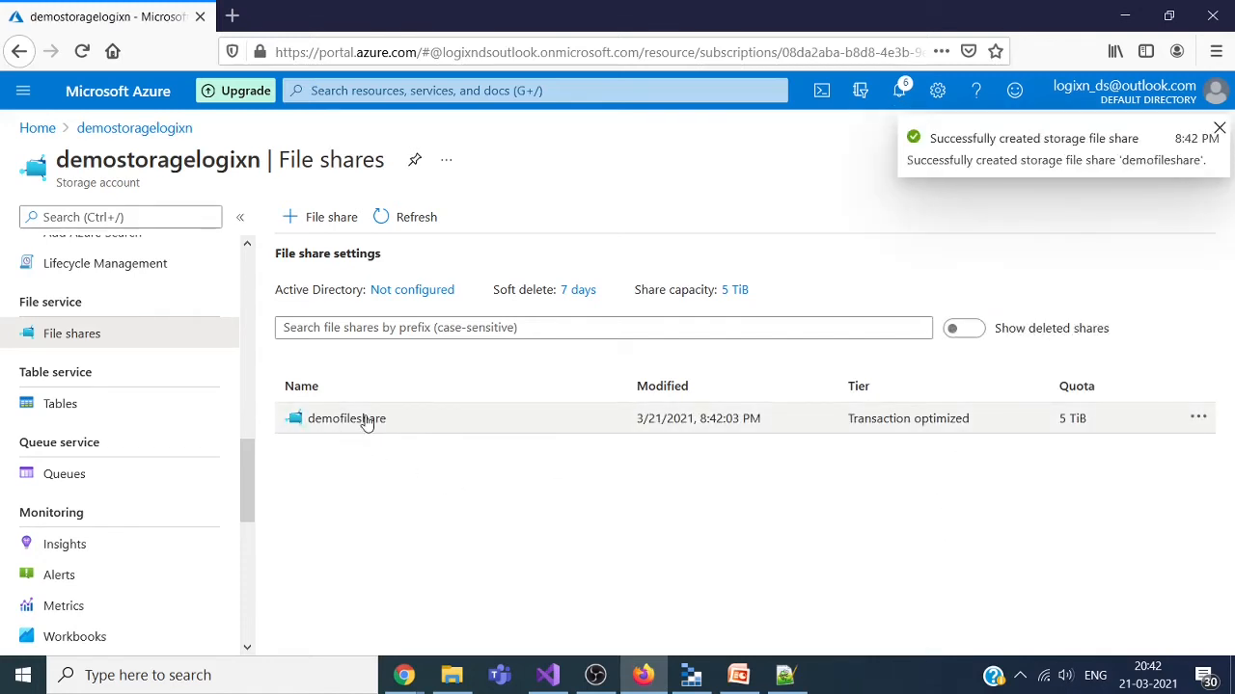
Step: Create a queue named demoqueue in the demostoragelogixn storage account
{"action": "left_click", "coordinate": [64, 475]}
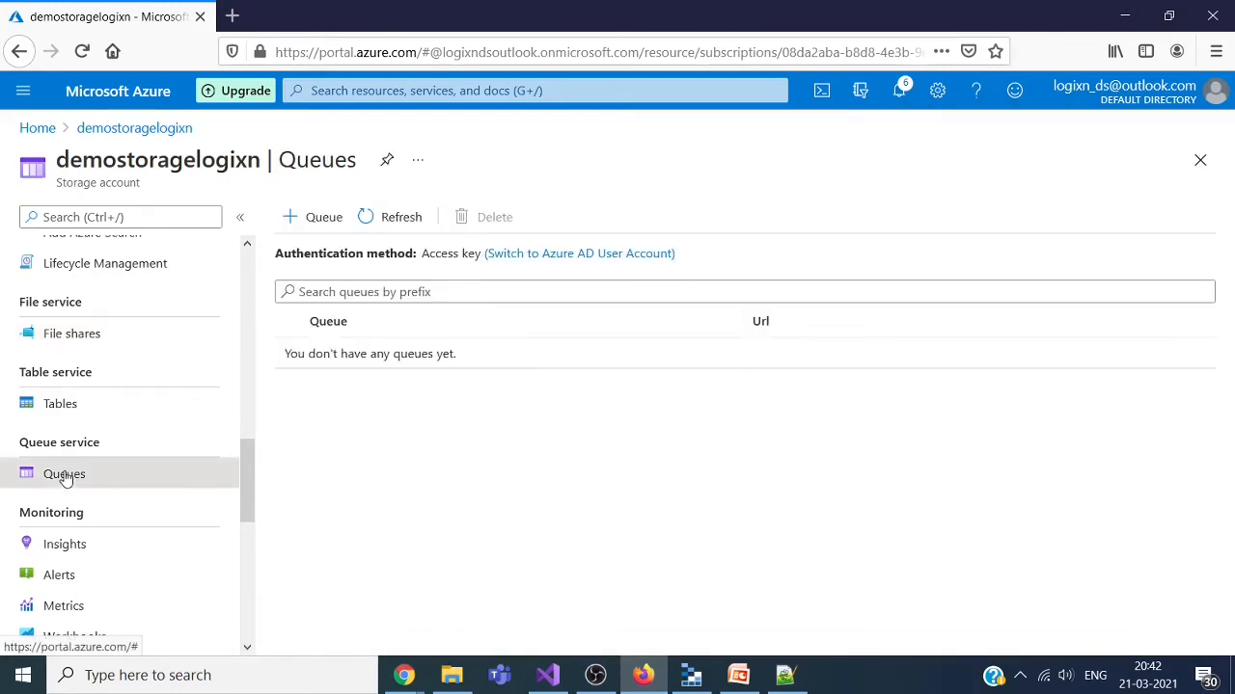
{"action": "left_click", "coordinate": [322, 218]}
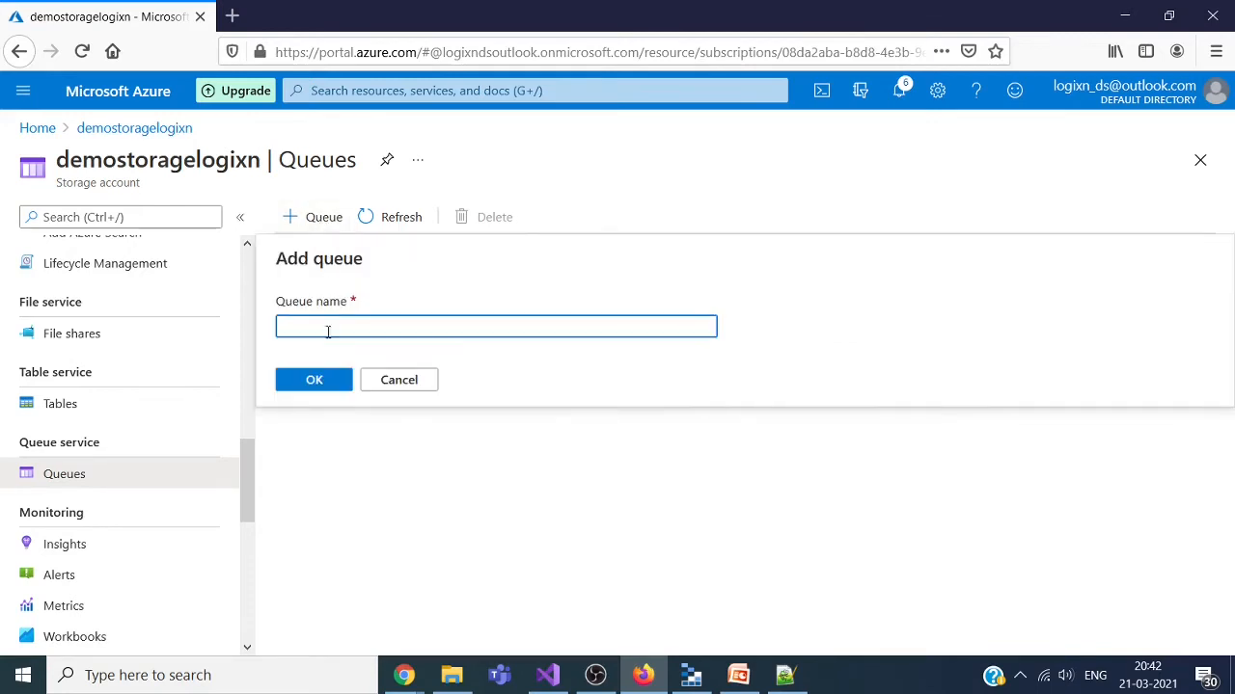
{"action": "type", "text": "demoqueue"}
{"action": "left_click", "coordinate": [327, 379]}
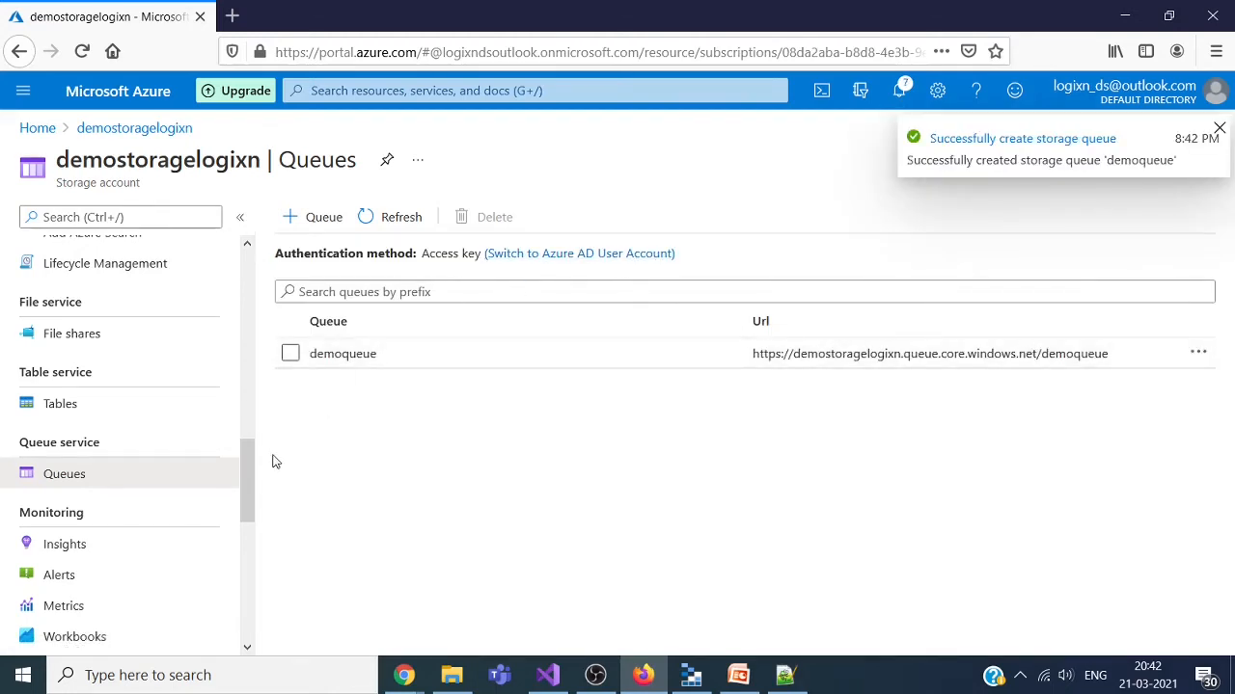
Step: Create a table named HospitalManagement in demostoragelogixn's Table service and dismiss the notification
{"action": "scroll", "coordinate": [246, 492], "scroll_direction": "down", "scroll_amount": 2}
{"action": "scroll", "coordinate": [248, 525], "scroll_direction": "down", "scroll_amount": 5}
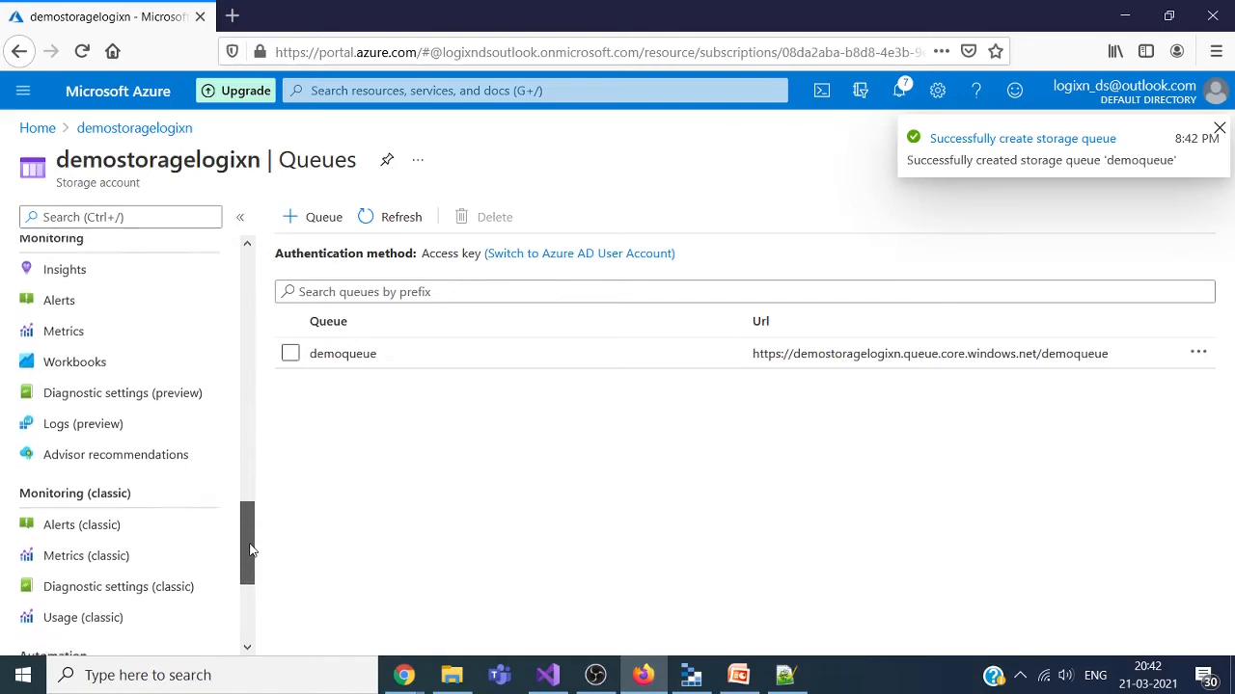
{"action": "scroll", "coordinate": [232, 413], "scroll_direction": "up", "scroll_amount": 8}
{"action": "scroll", "coordinate": [231, 413], "scroll_direction": "up", "scroll_amount": 10}
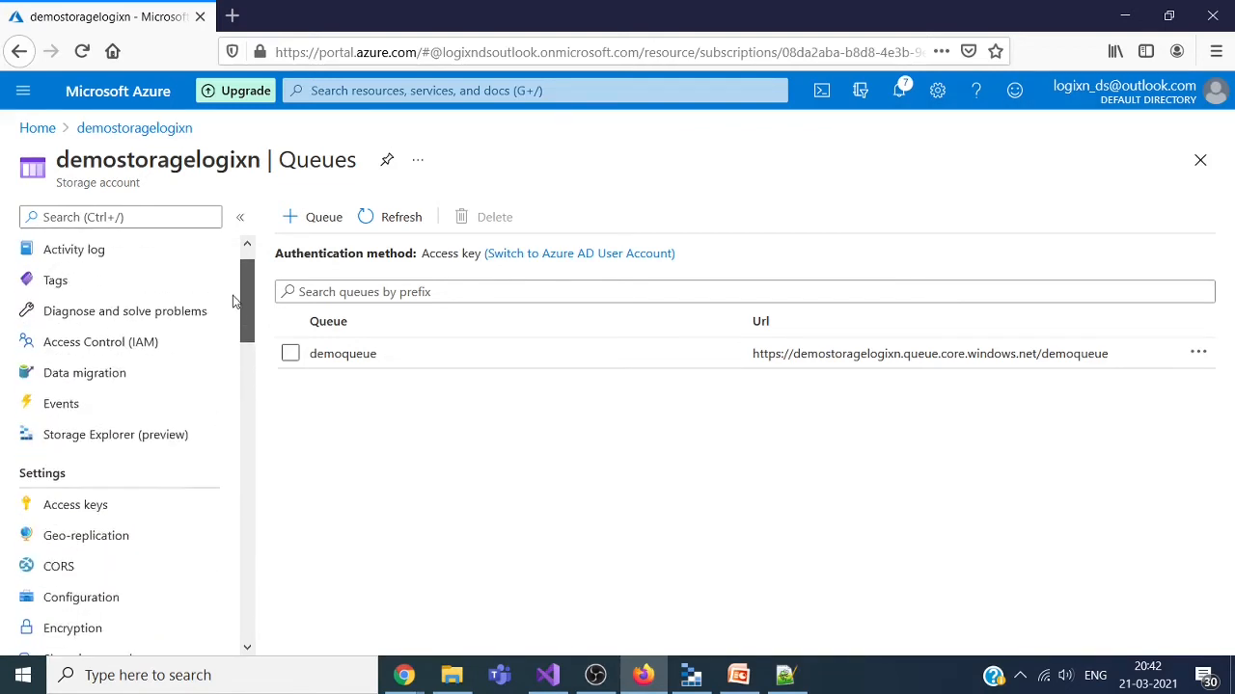
{"action": "scroll", "coordinate": [241, 309], "scroll_direction": "down", "scroll_amount": 3}
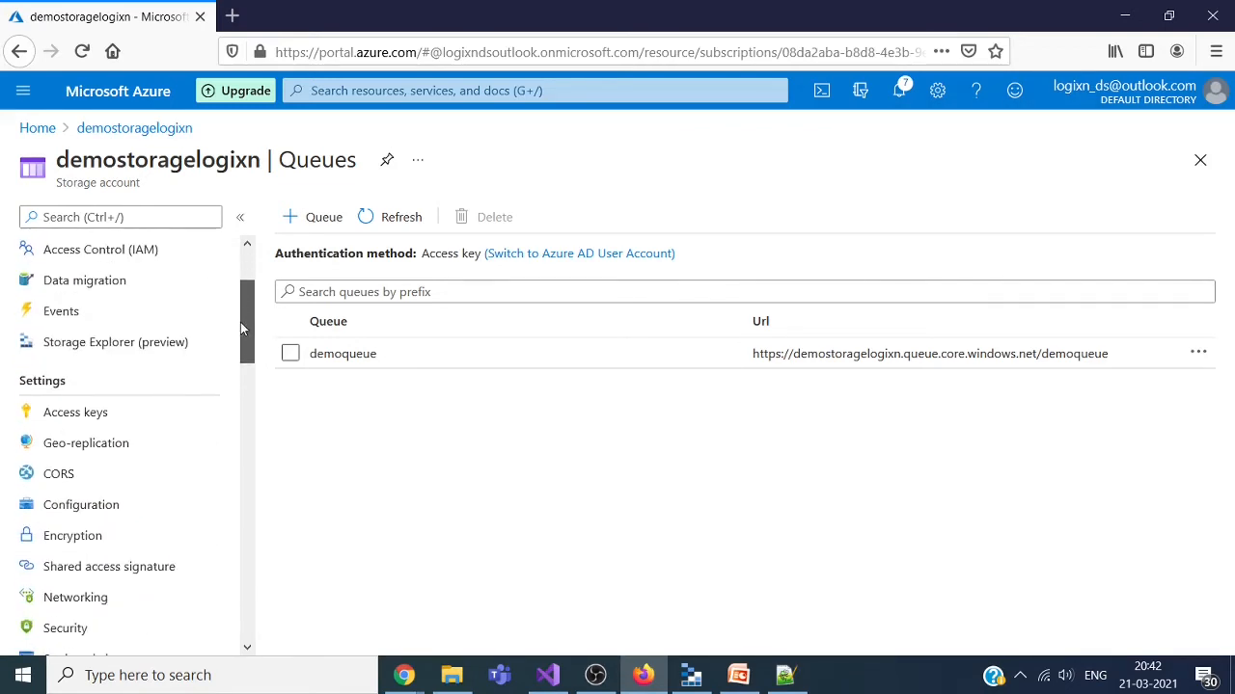
{"action": "left_click_drag", "start_coordinate": [246, 335], "coordinate": [261, 488]}
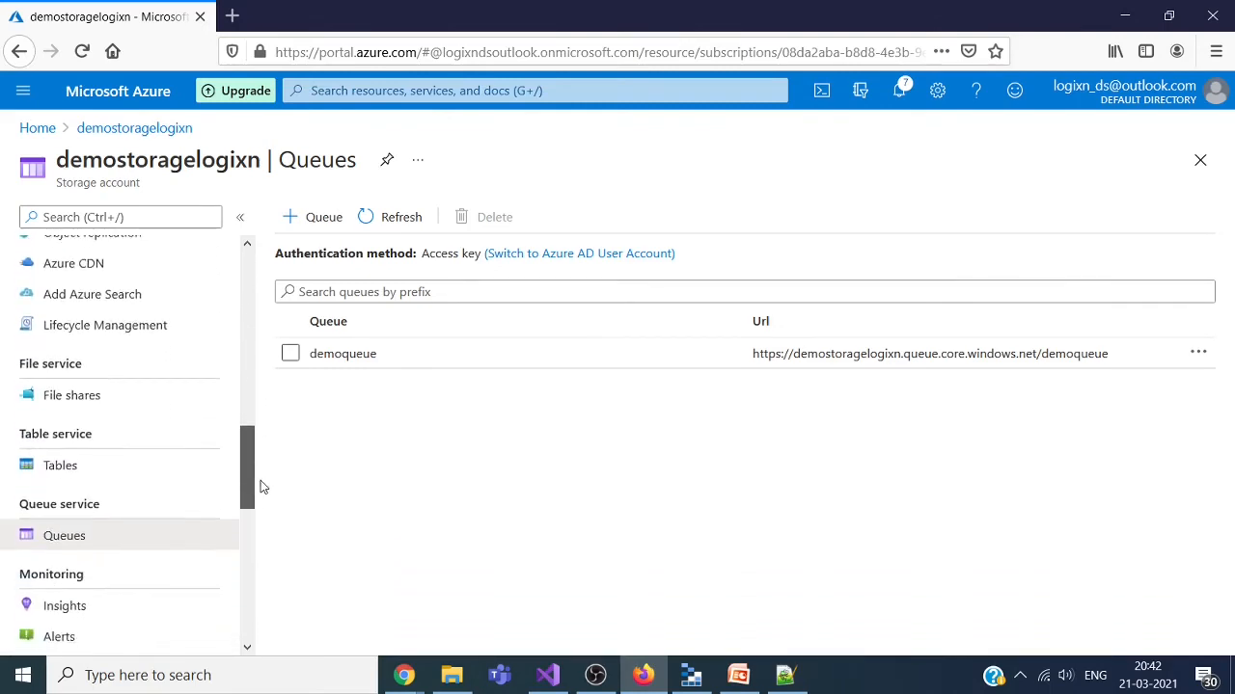
{"action": "left_click", "coordinate": [75, 467]}
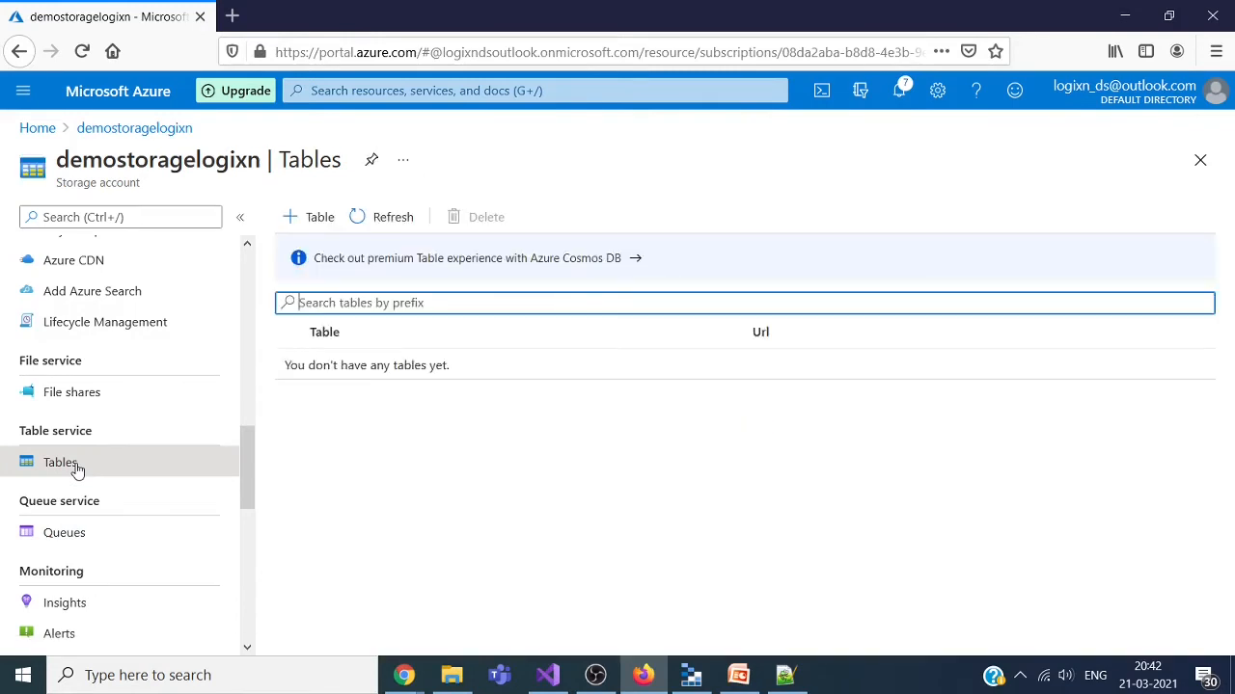
{"action": "left_click", "coordinate": [320, 216]}
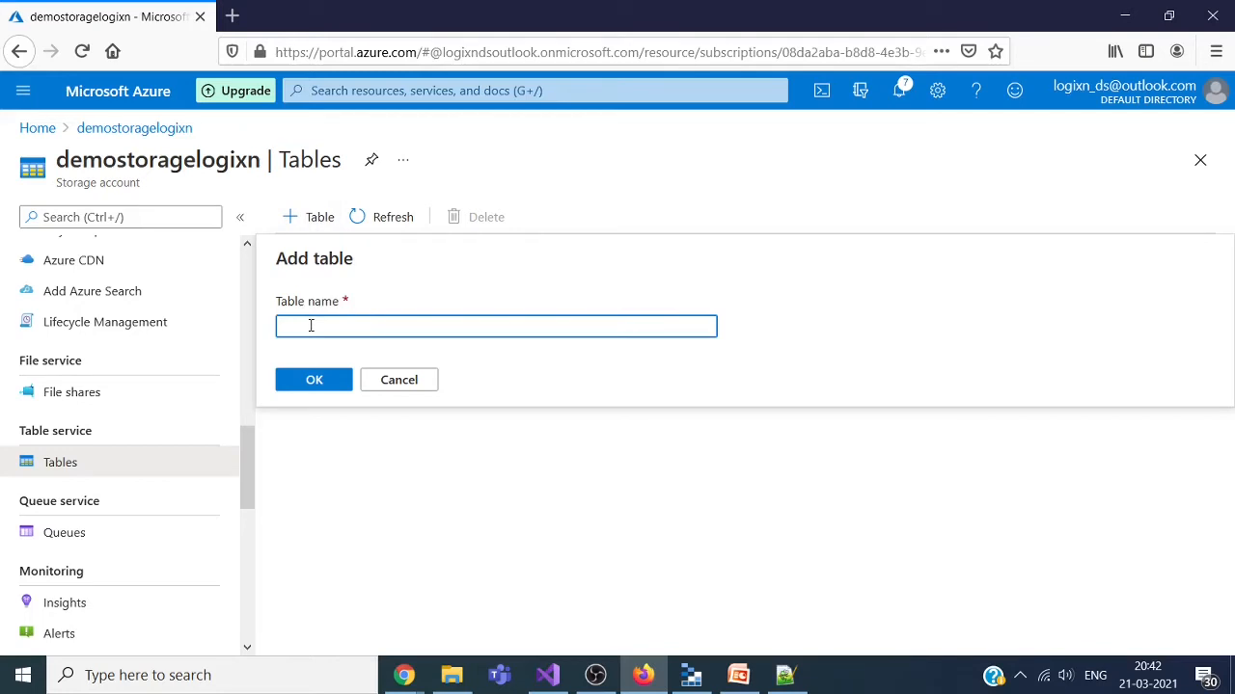
{"action": "type", "text": "Hospital"}
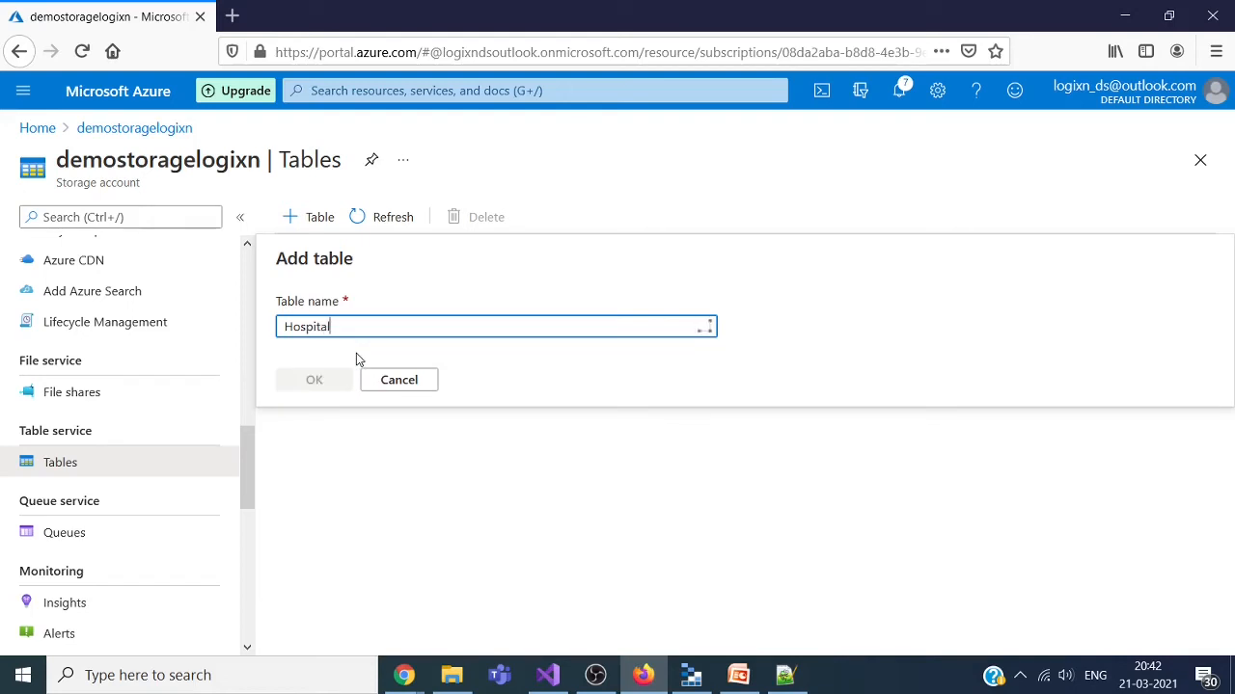
{"action": "type", "text": "ement"}
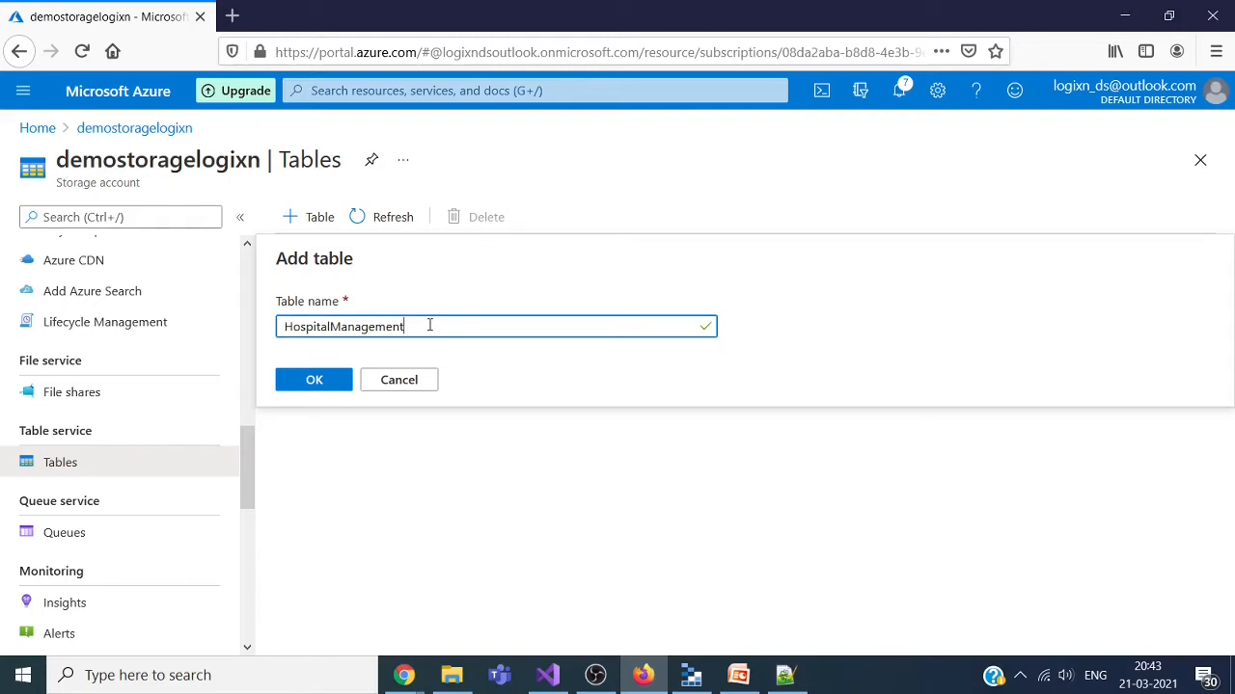
{"action": "left_click_drag", "start_coordinate": [422, 326], "coordinate": [261, 345]}
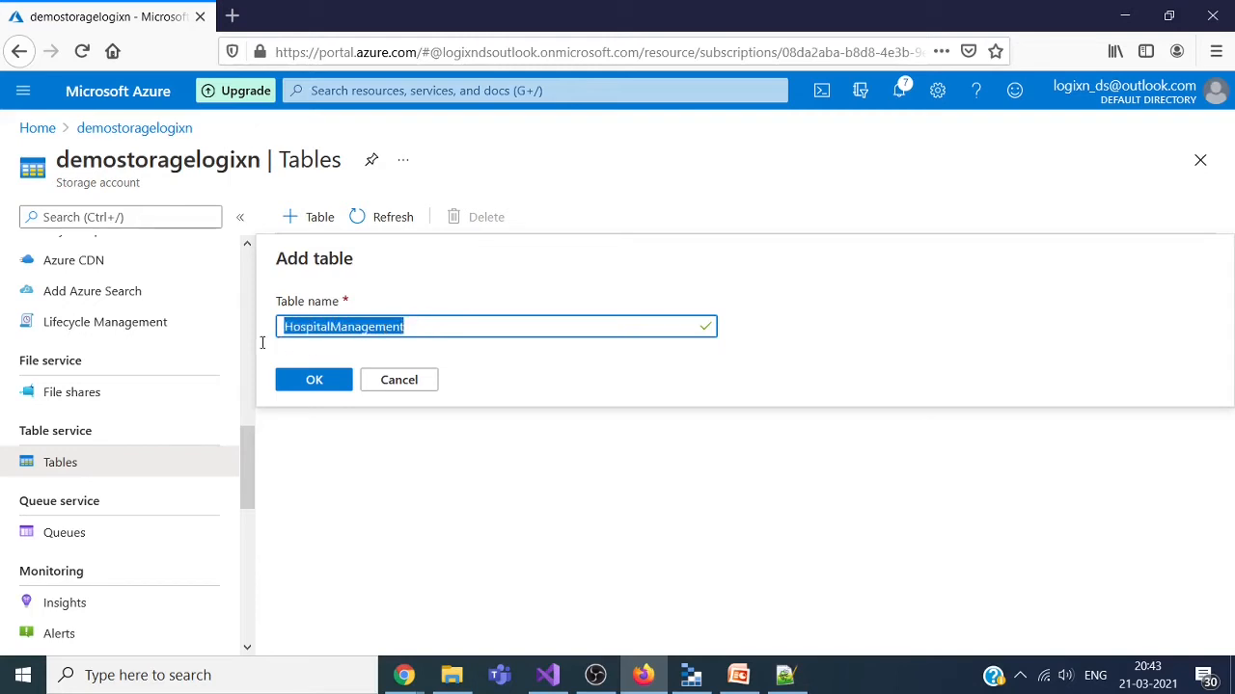
{"action": "left_click", "coordinate": [308, 380]}
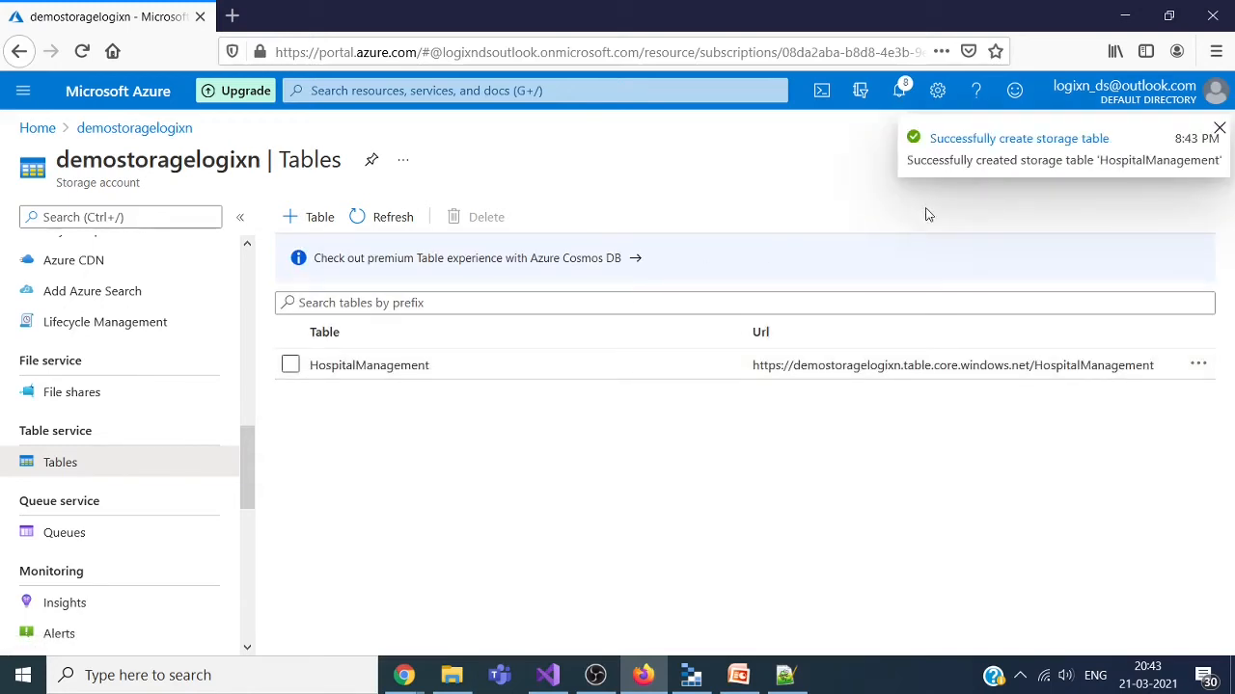
{"action": "left_click", "coordinate": [1219, 129]}
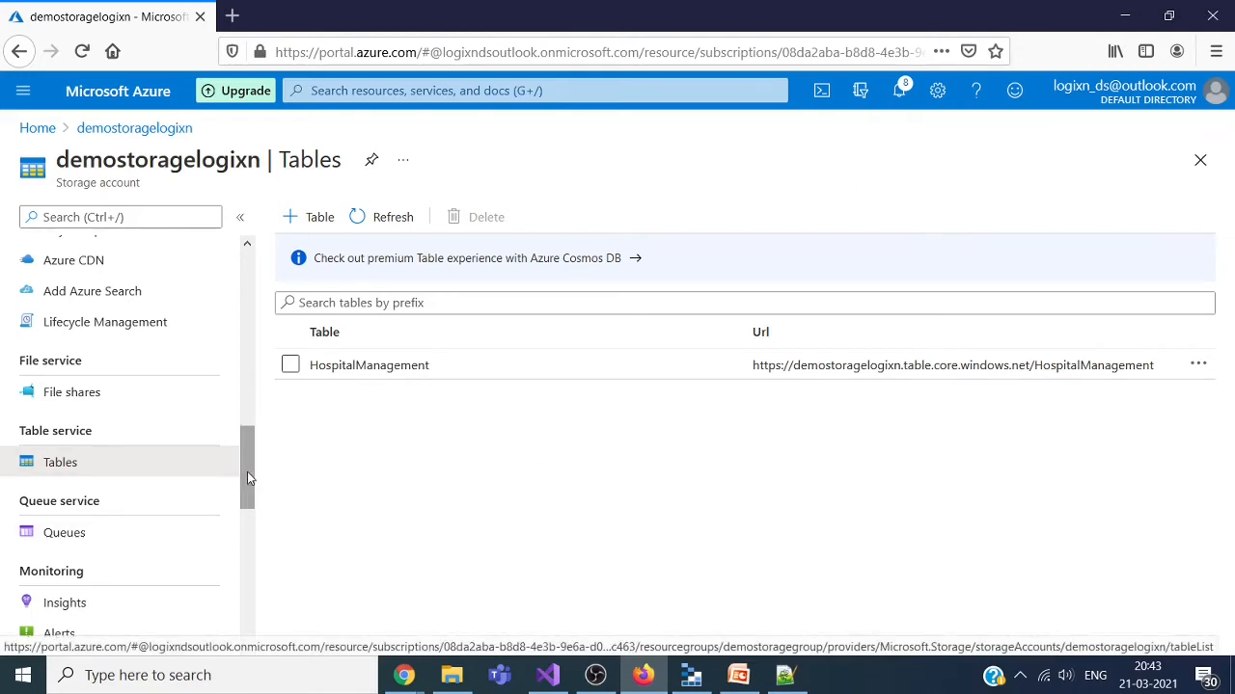
Step: Open democontainer from demostoragelogixn's container list to view its blobs, and return to the storage account
{"action": "left_click_drag", "start_coordinate": [247, 472], "coordinate": [258, 404]}
{"action": "left_click", "coordinate": [94, 386]}
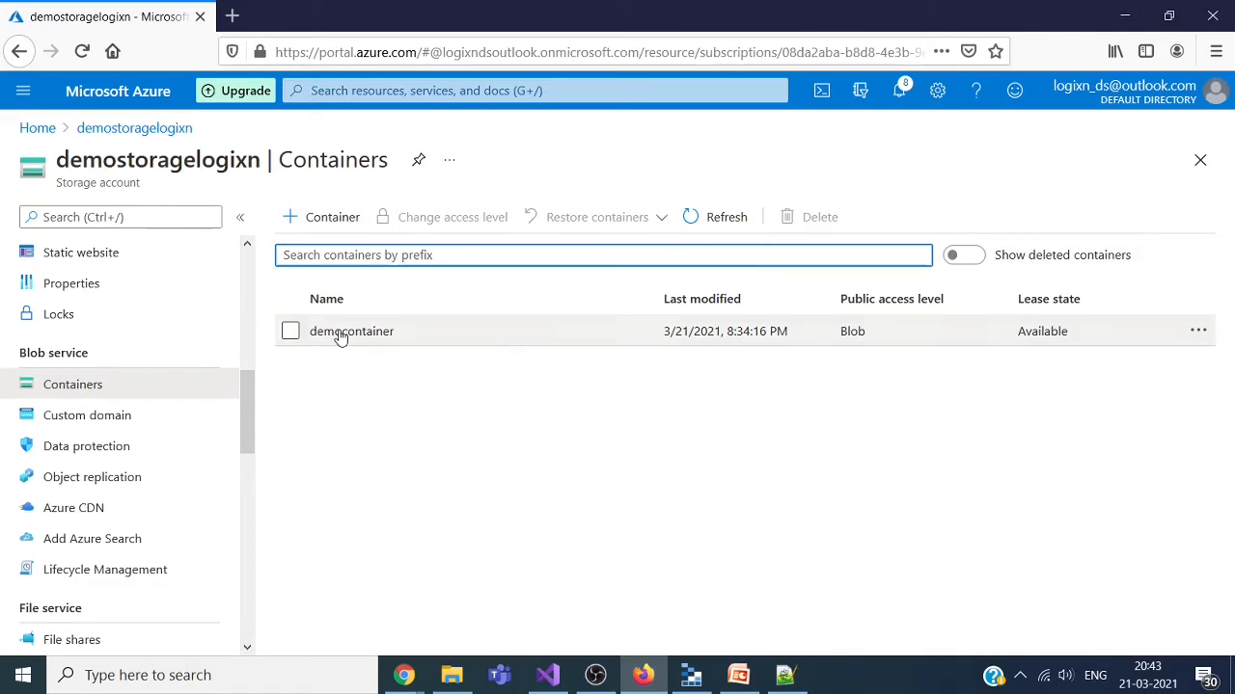
{"action": "left_click", "coordinate": [341, 333]}
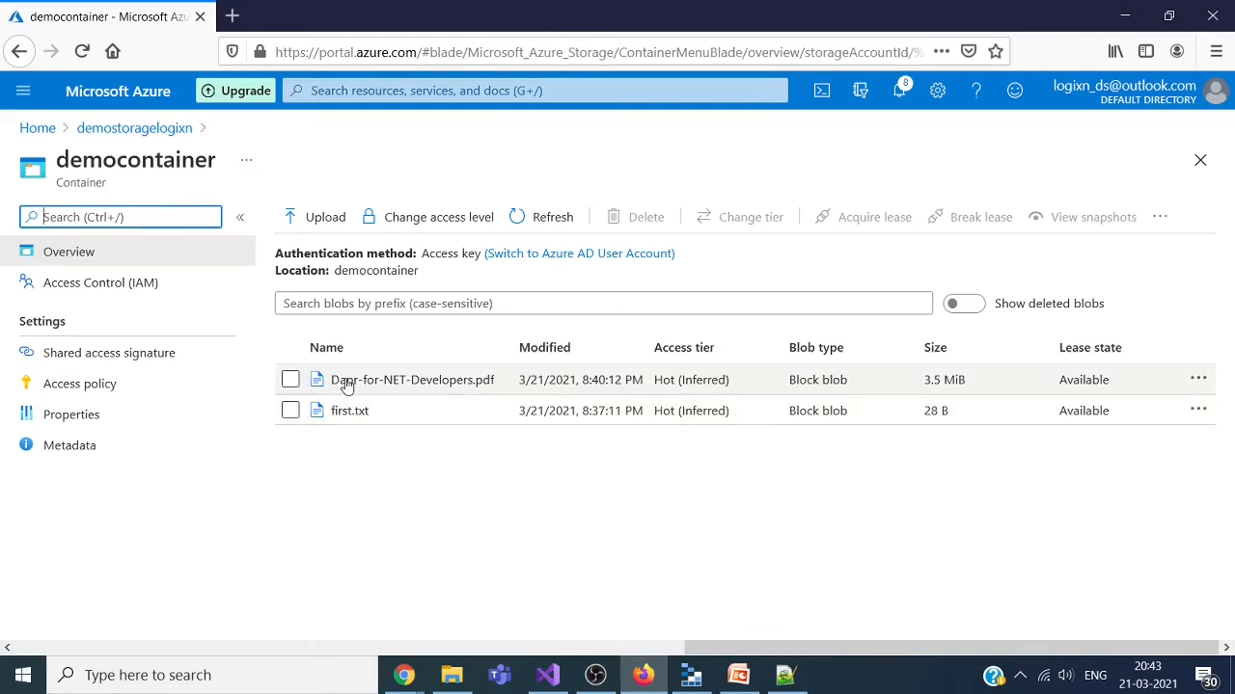
{"action": "left_click", "coordinate": [108, 127]}
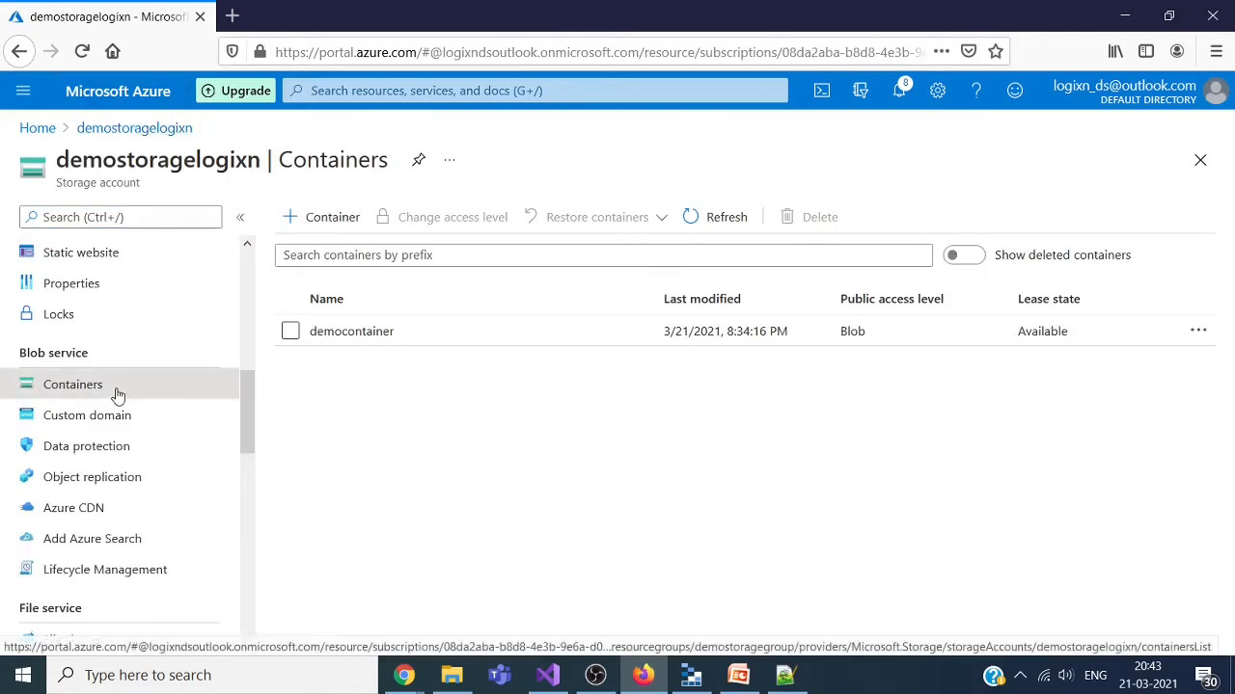
Step: Review demostoragelogixn's file shares, tables and queues one after another
{"action": "left_click_drag", "start_coordinate": [248, 406], "coordinate": [249, 469]}
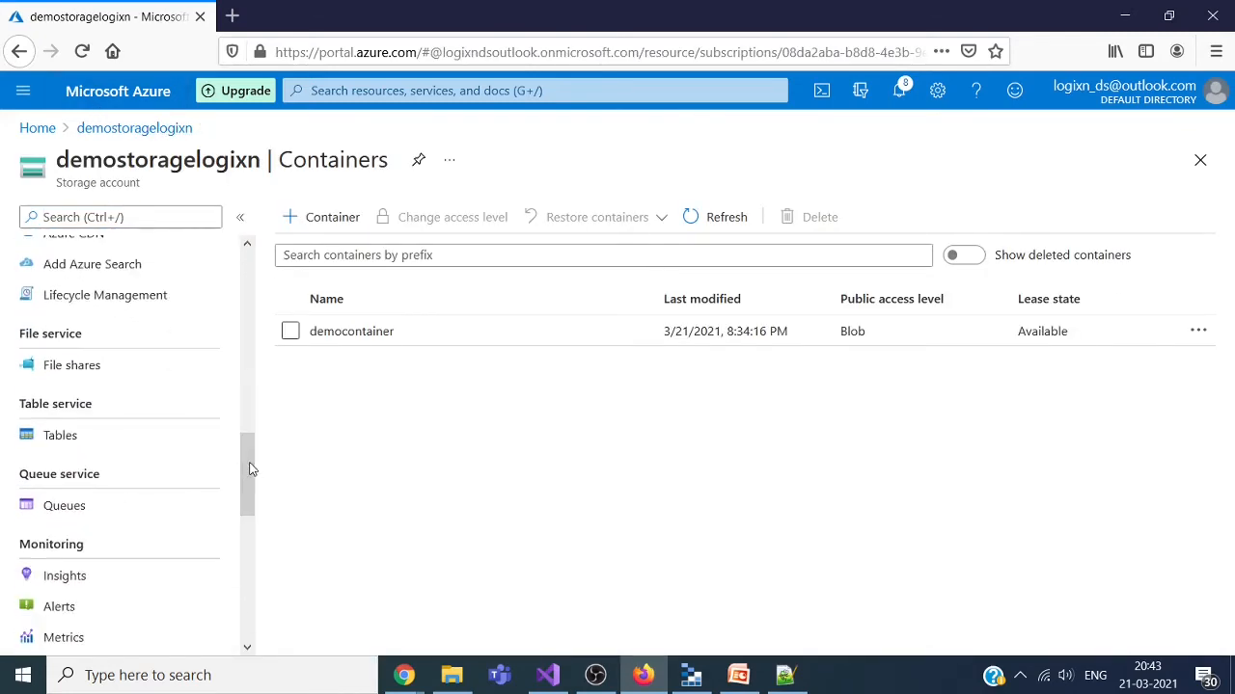
{"action": "left_click", "coordinate": [98, 369]}
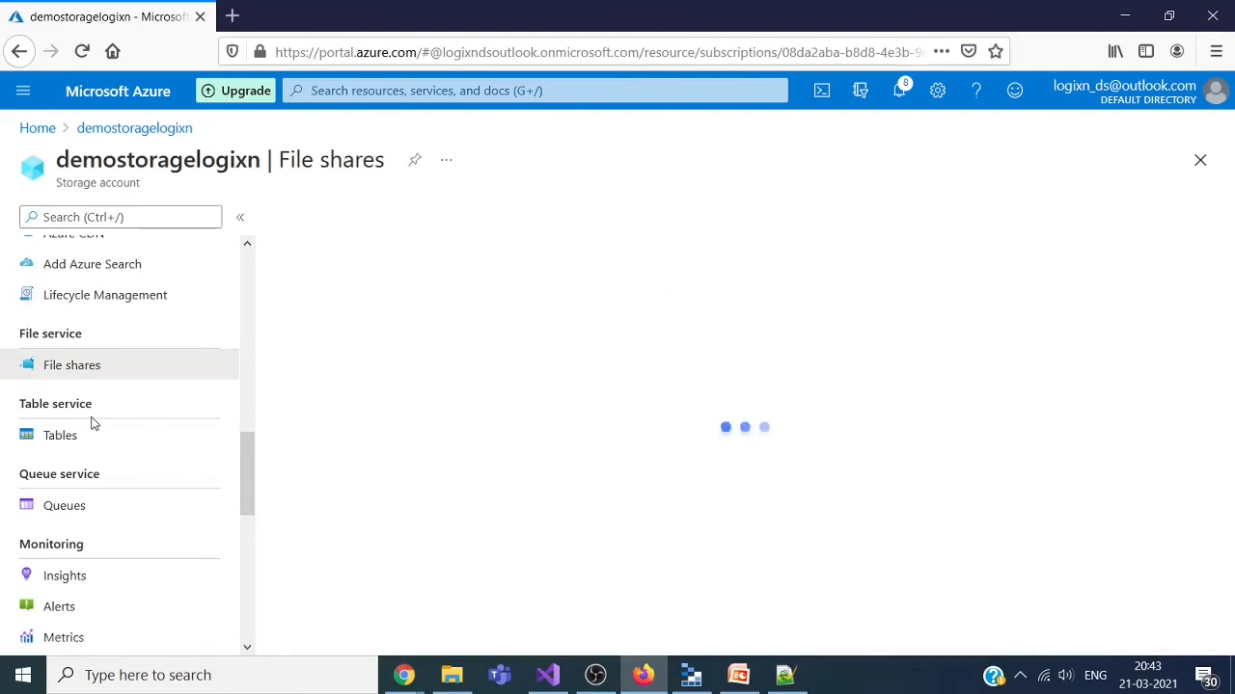
{"action": "left_click", "coordinate": [85, 441]}
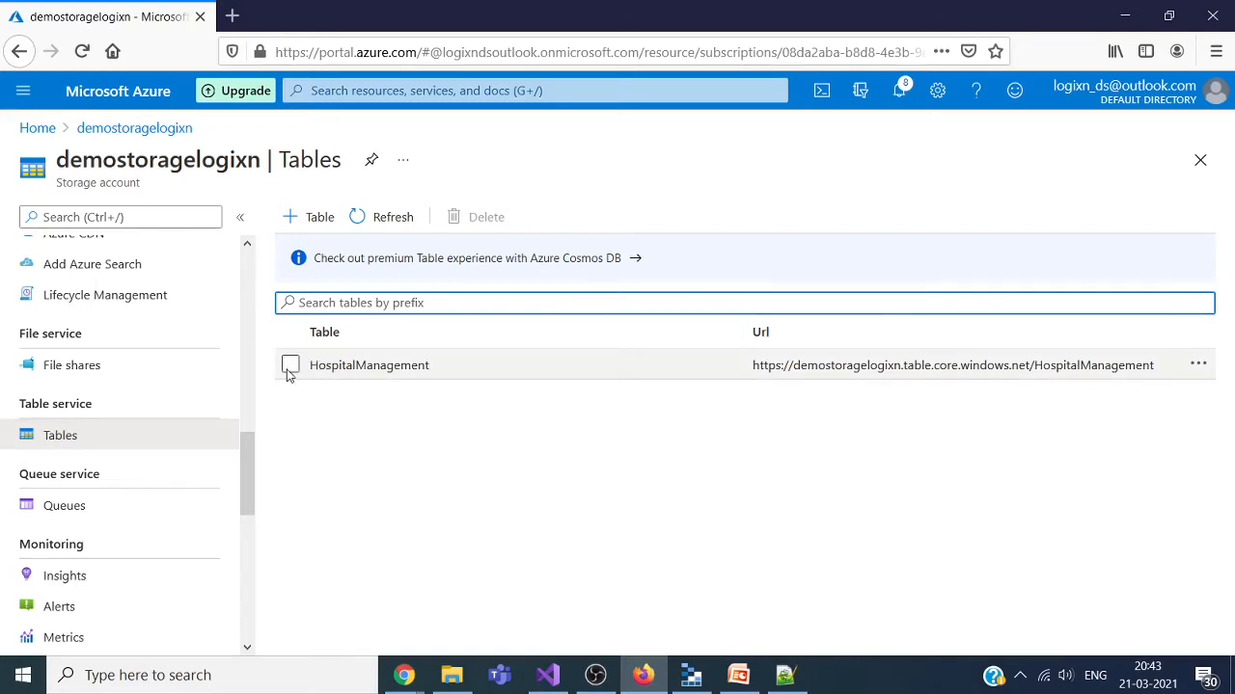
{"action": "left_click", "coordinate": [81, 505]}
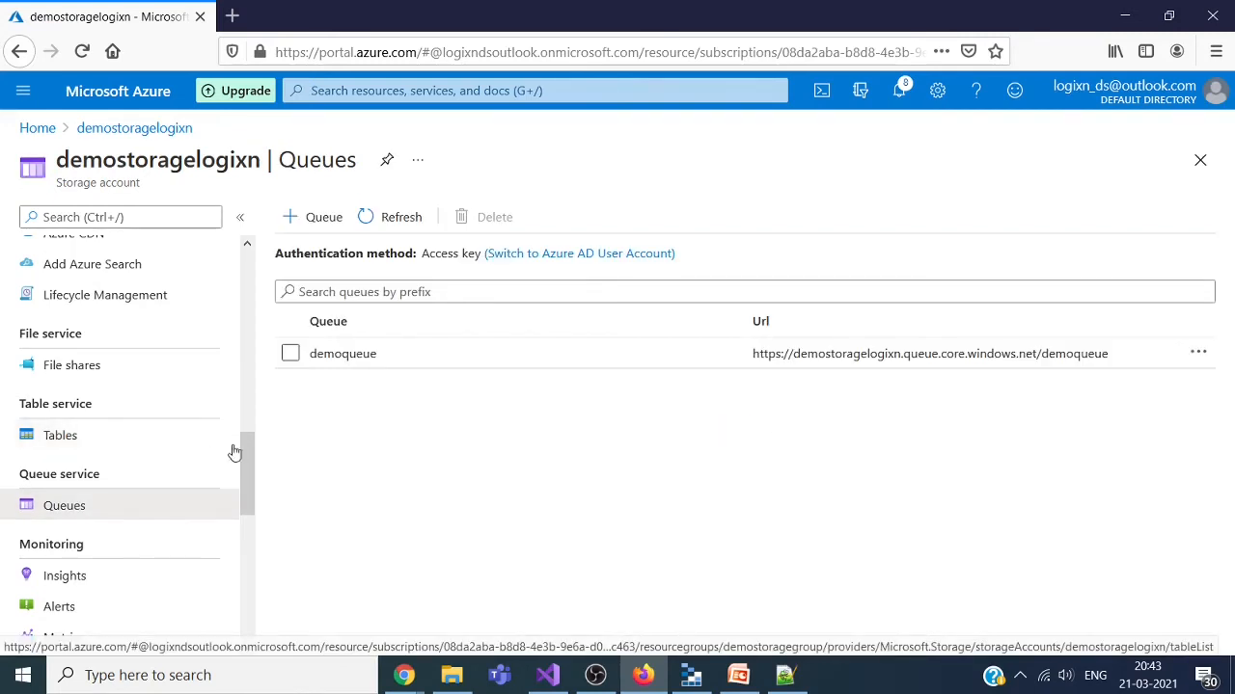
Step: Open demoqueue to view its messages, return to the storage account and look over its monitoring options
{"action": "left_click", "coordinate": [347, 359]}
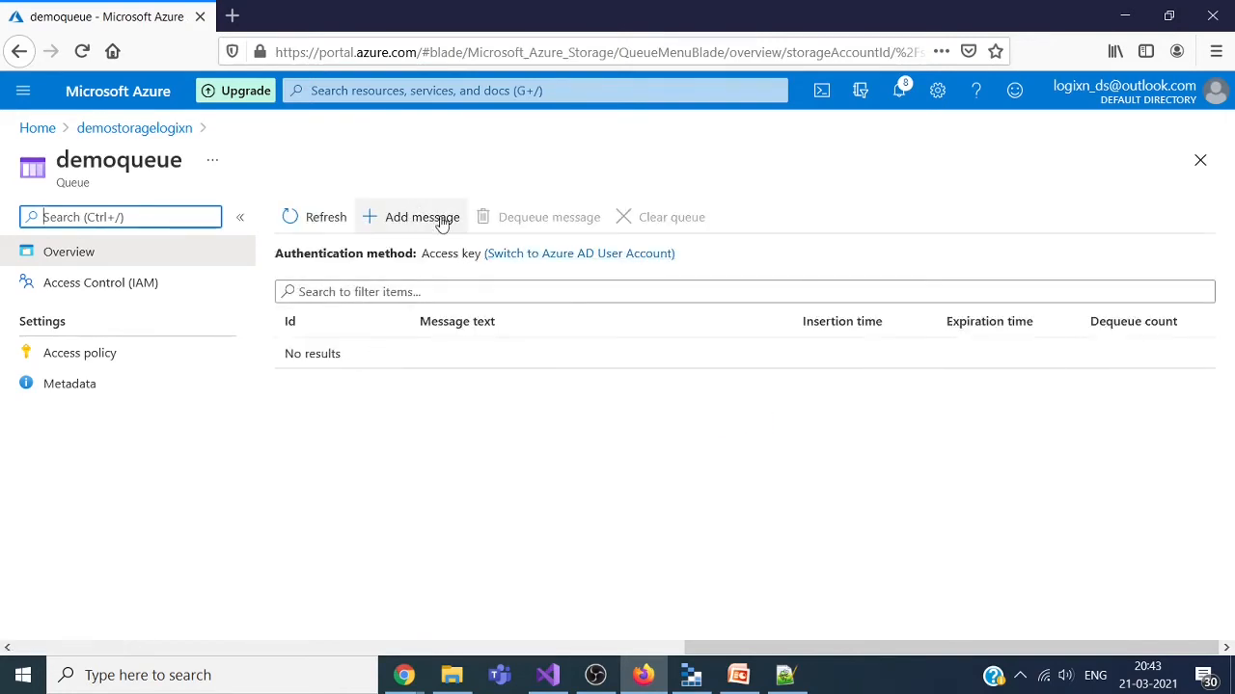
{"action": "left_click", "coordinate": [101, 133]}
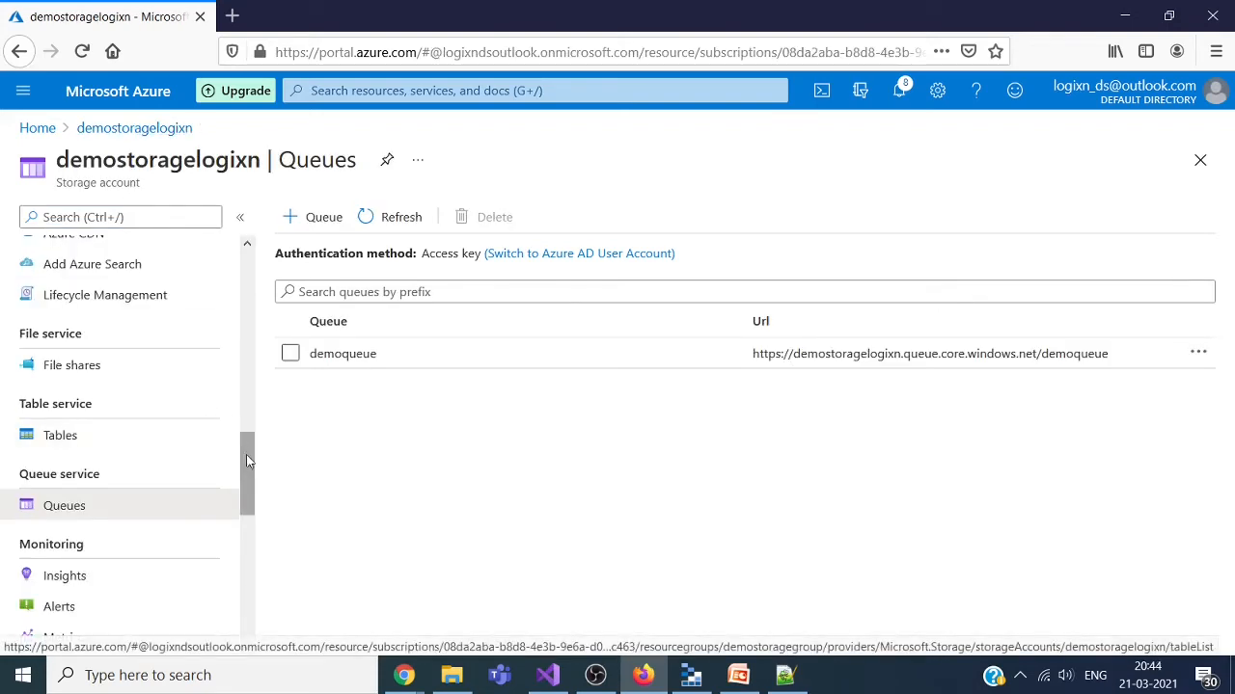
{"action": "scroll", "coordinate": [254, 500], "scroll_direction": "down", "scroll_amount": 2}
{"action": "left_click_drag", "start_coordinate": [253, 501], "coordinate": [257, 543]}
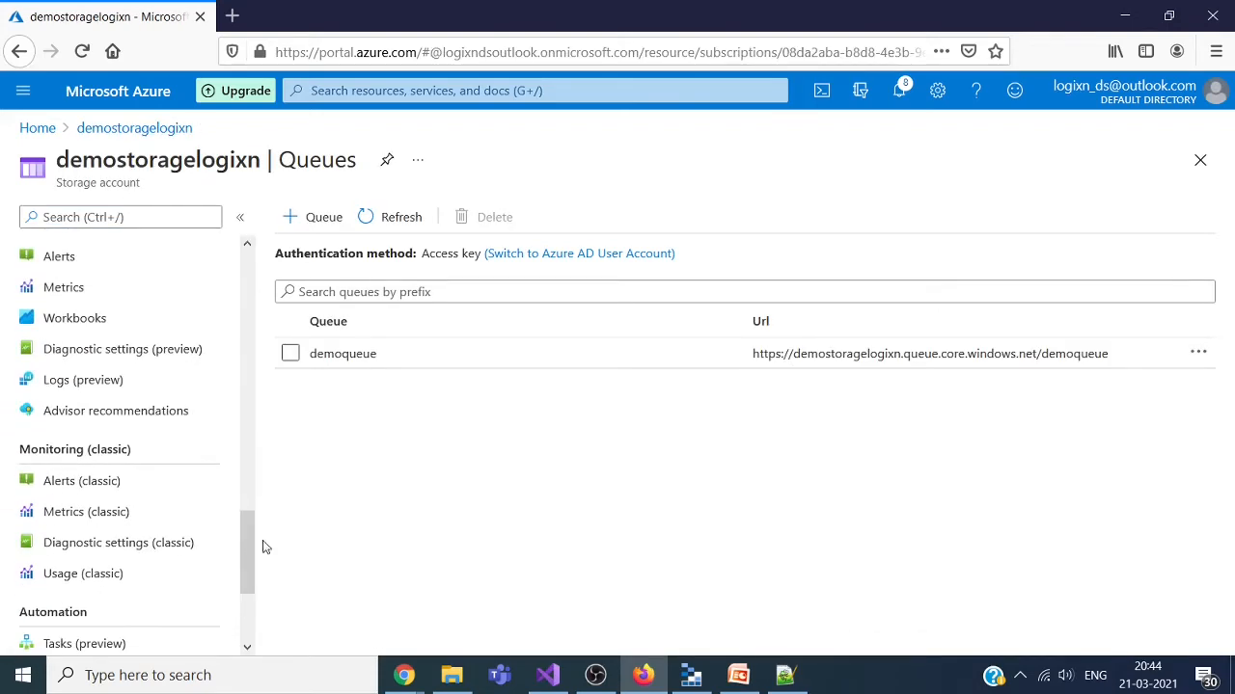
Step: Switch to Microsoft Azure Storage Explorer, refresh all resources, and collapse Disks and expand demostoragelogixn in the resource tree
{"action": "left_click", "coordinate": [690, 675]}
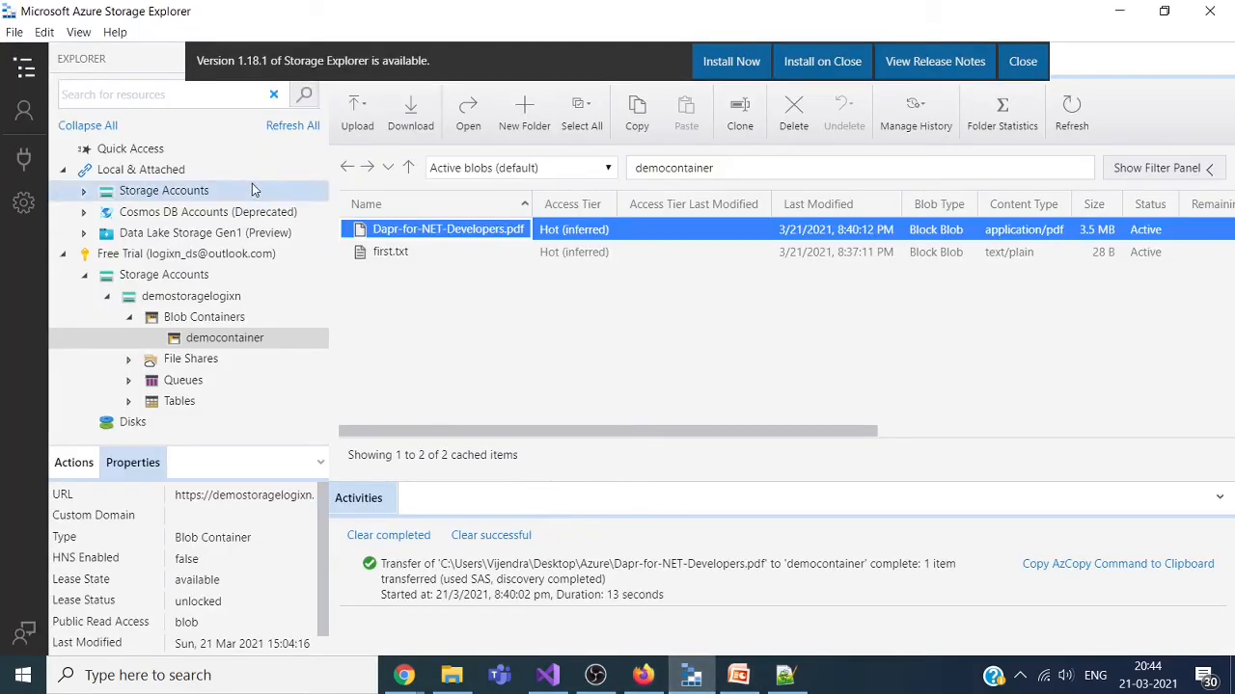
{"action": "left_click", "coordinate": [279, 132]}
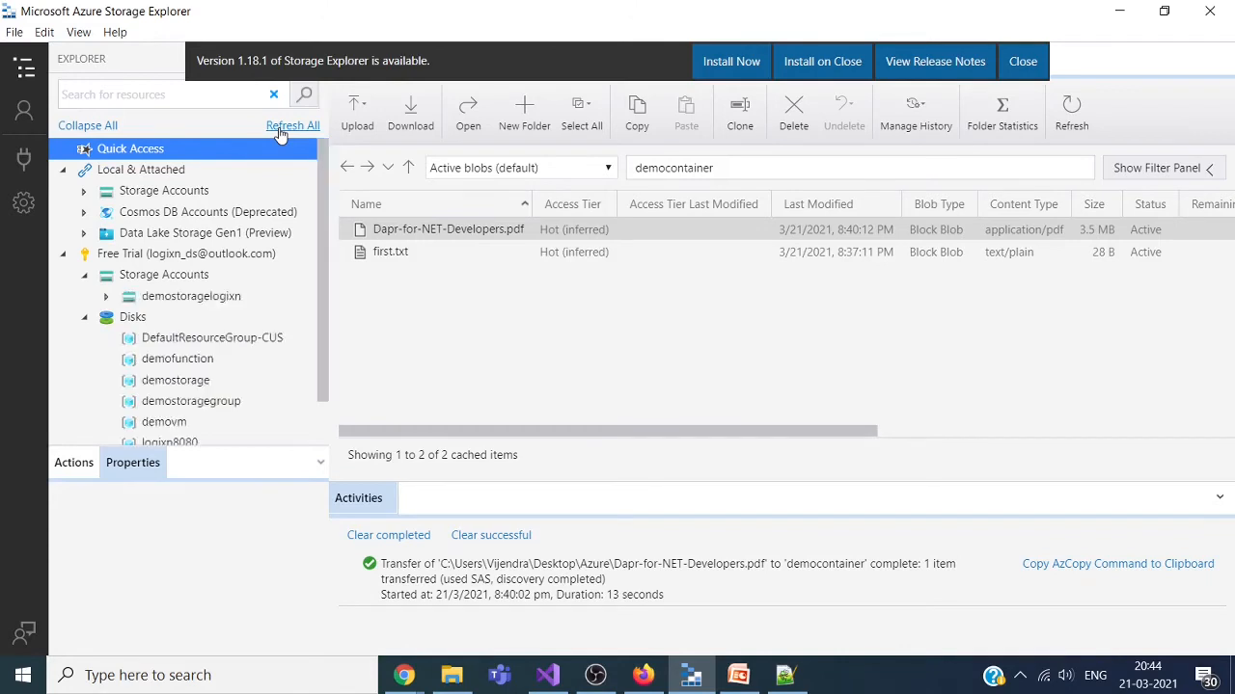
{"action": "left_click", "coordinate": [84, 322]}
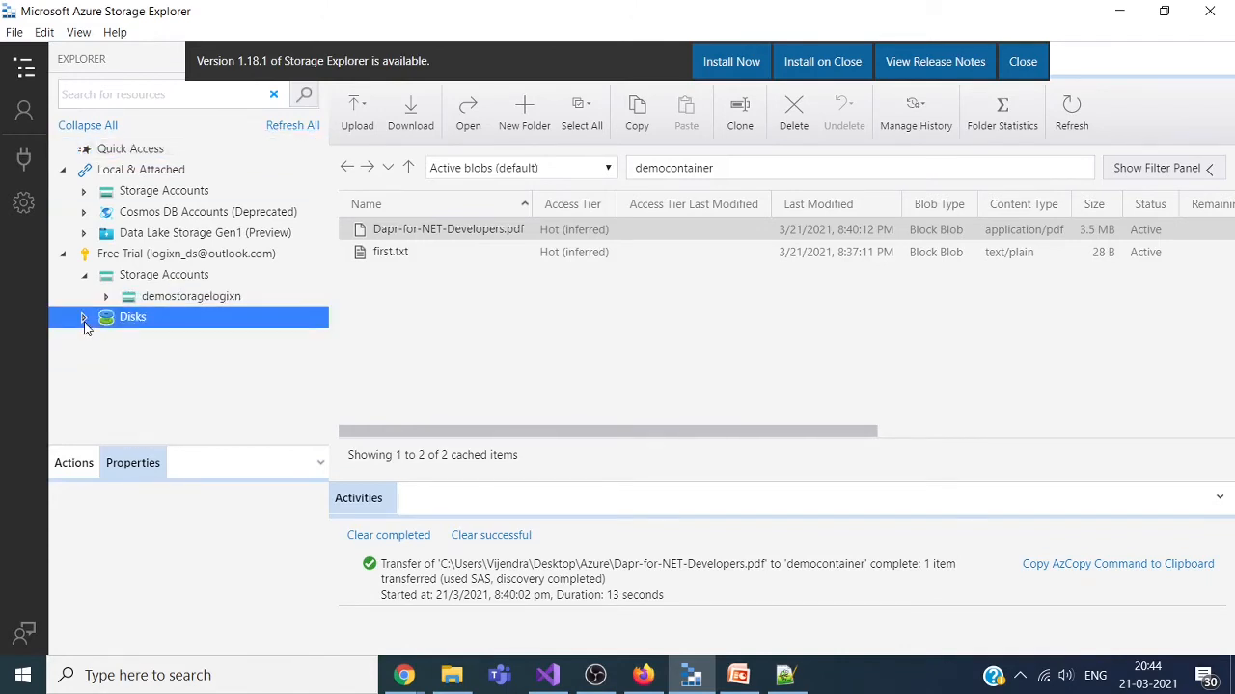
{"action": "left_click", "coordinate": [106, 297]}
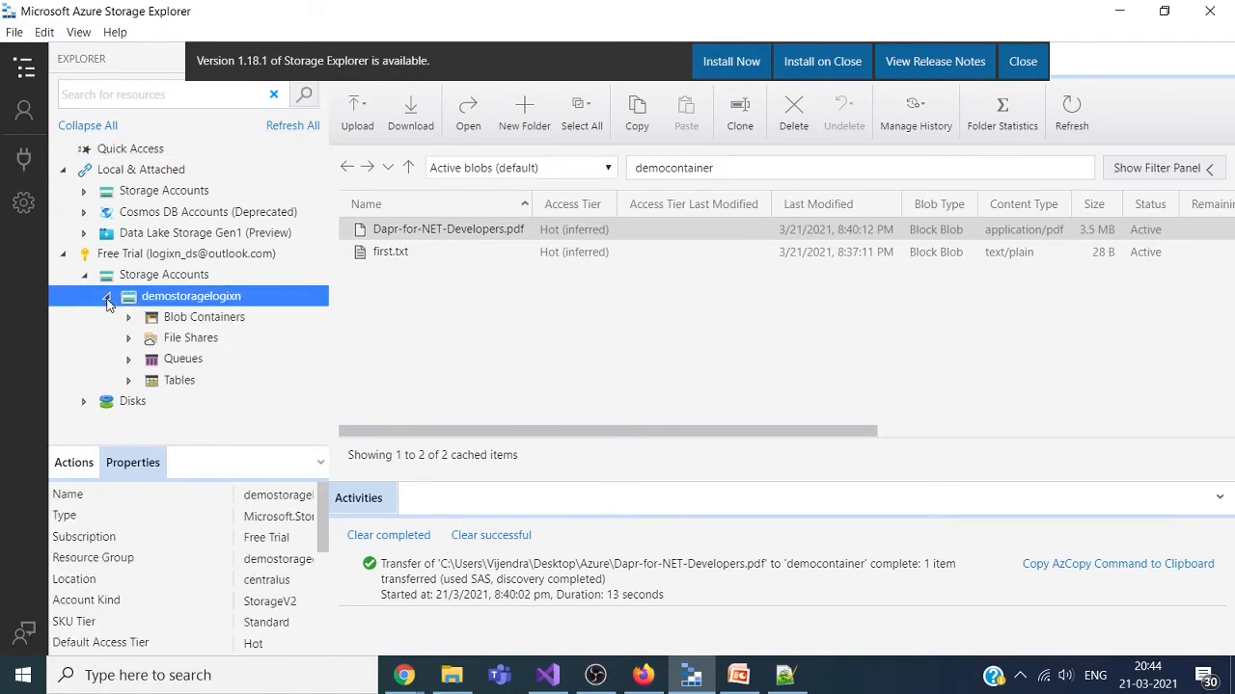
Step: Expand demostoragelogixn's blob containers, file shares and queues in the resource tree and open demoqueue to view its messages
{"action": "left_click", "coordinate": [129, 319]}
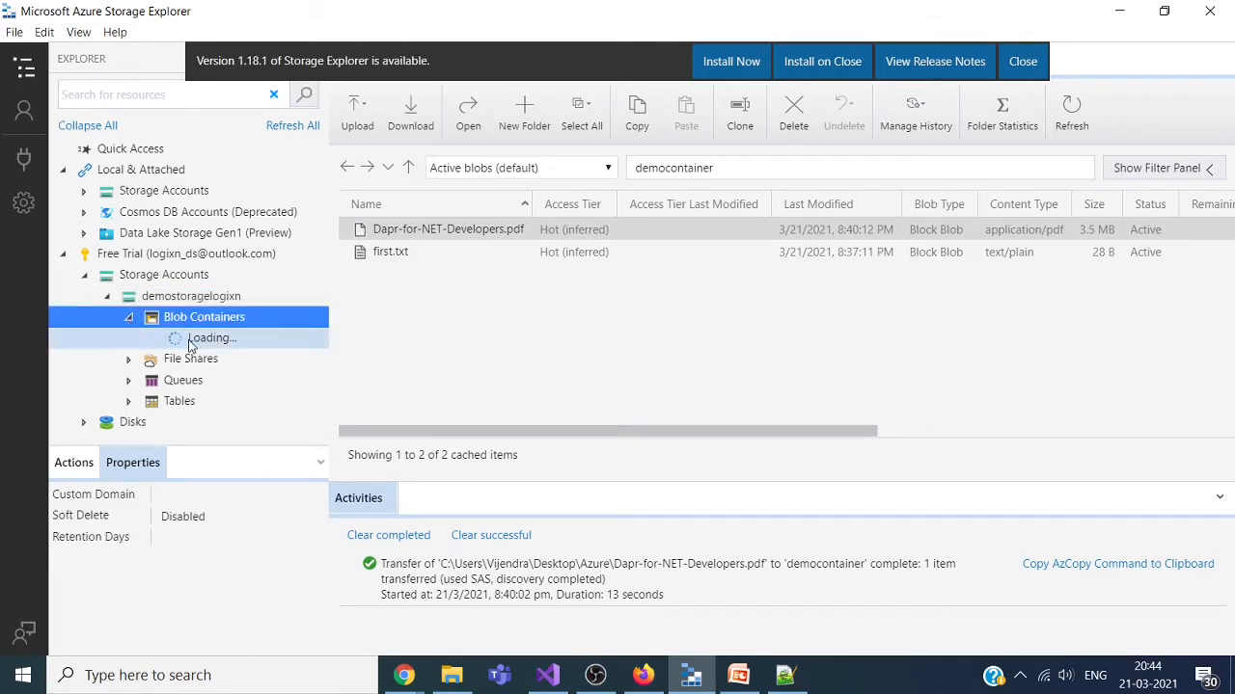
{"action": "left_click", "coordinate": [132, 362]}
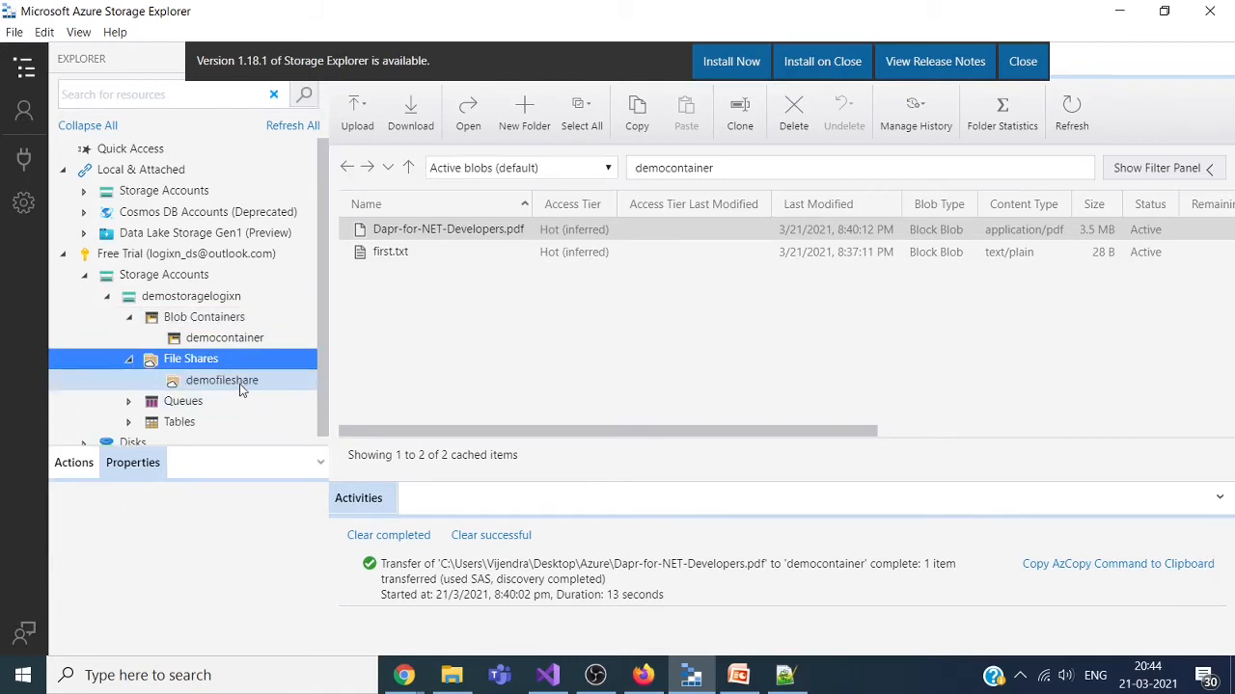
{"action": "left_click_drag", "start_coordinate": [326, 359], "coordinate": [319, 414]}
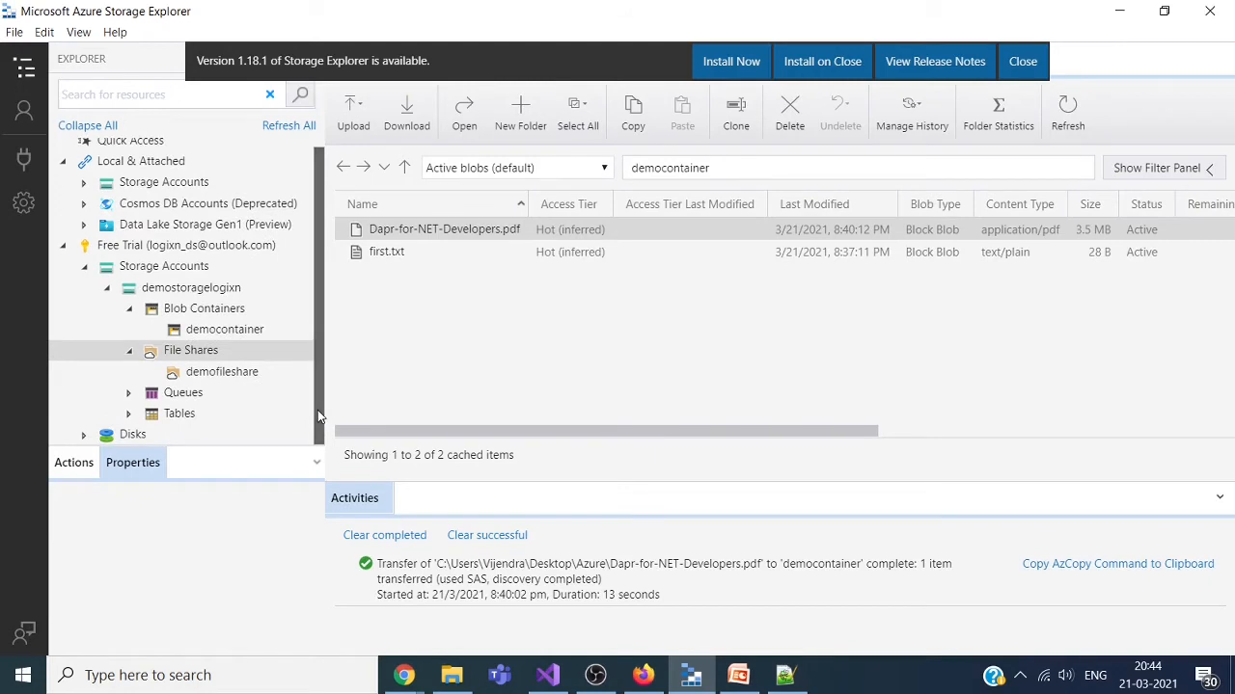
{"action": "left_click", "coordinate": [133, 395]}
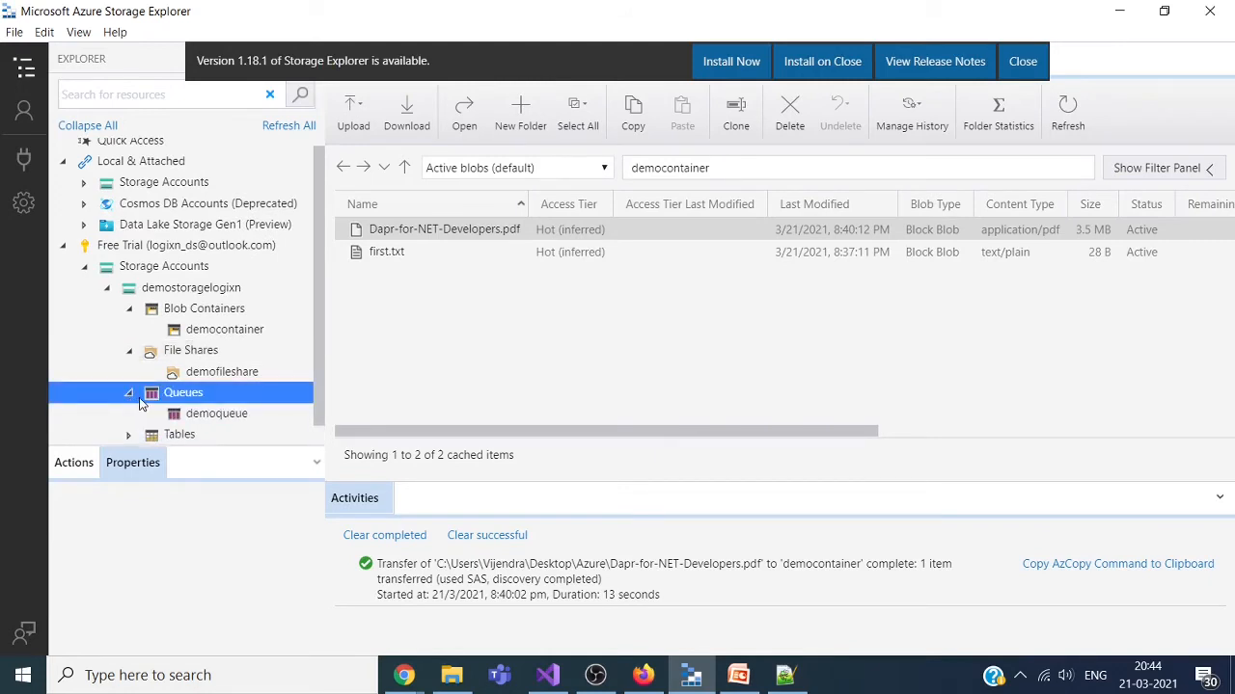
{"action": "left_click", "coordinate": [202, 414]}
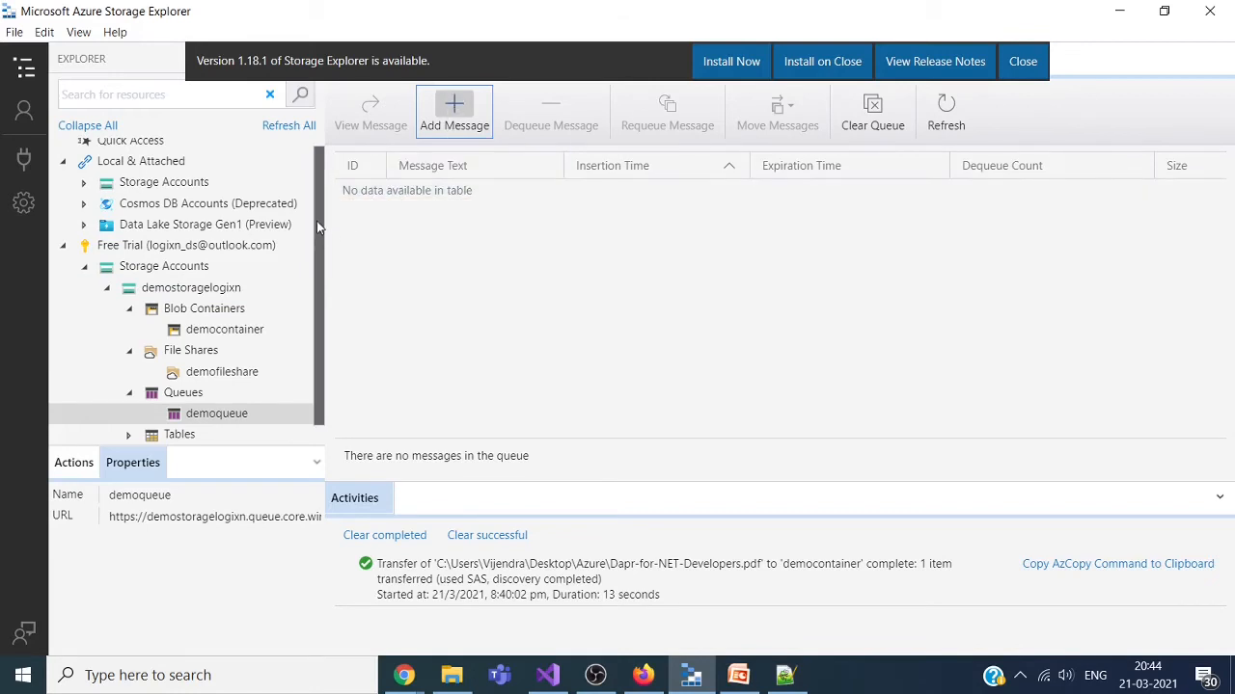
Step: Expand demostoragelogixn's tables in the resource tree and open the HospitalManagement table
{"action": "scroll", "coordinate": [316, 221], "scroll_direction": "down", "scroll_amount": 1}
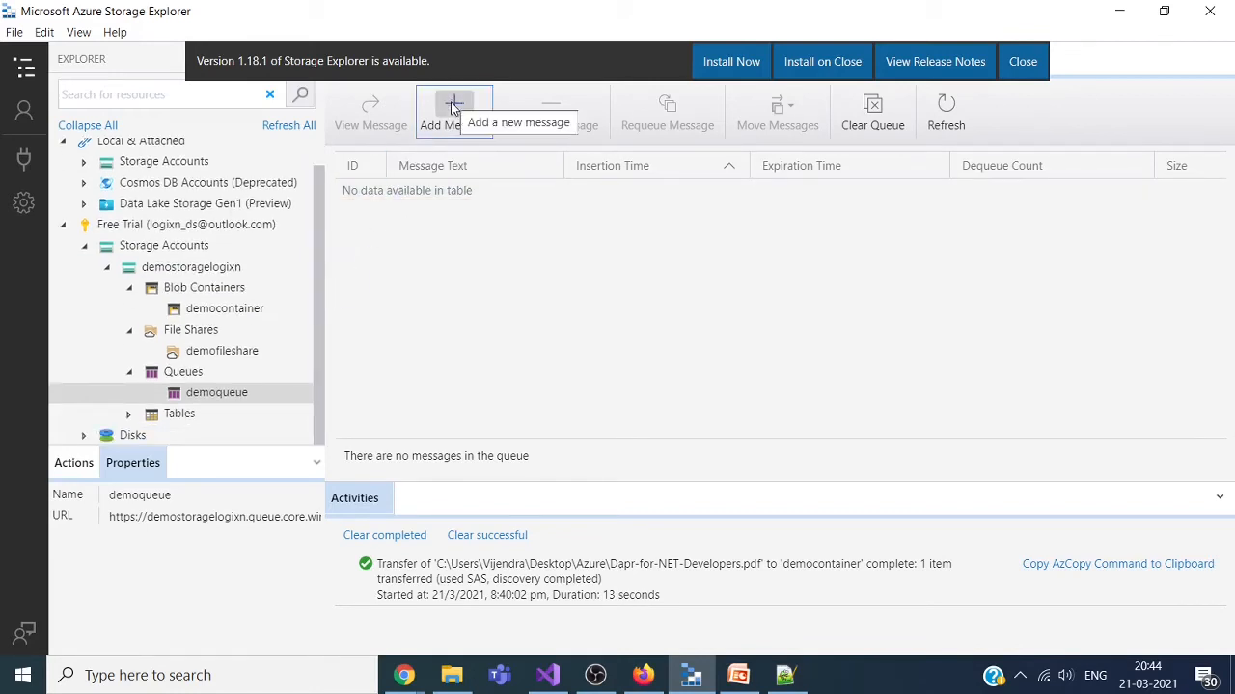
{"action": "left_click", "coordinate": [158, 420]}
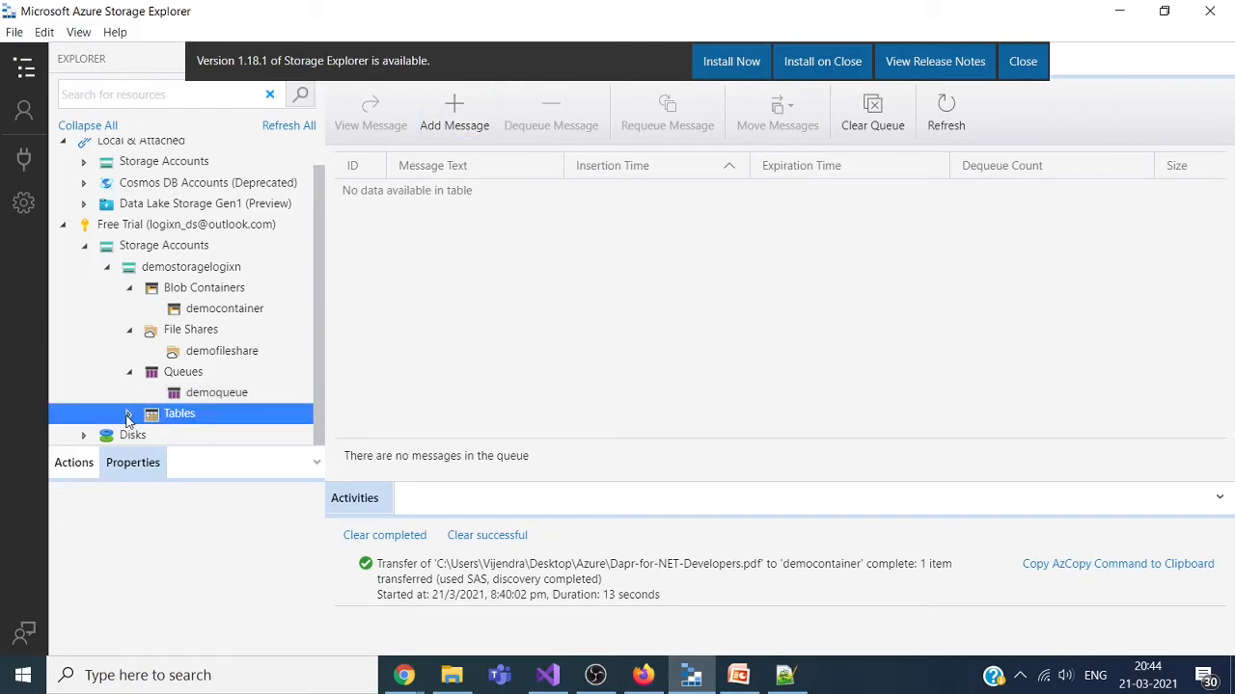
{"action": "left_click", "coordinate": [128, 417]}
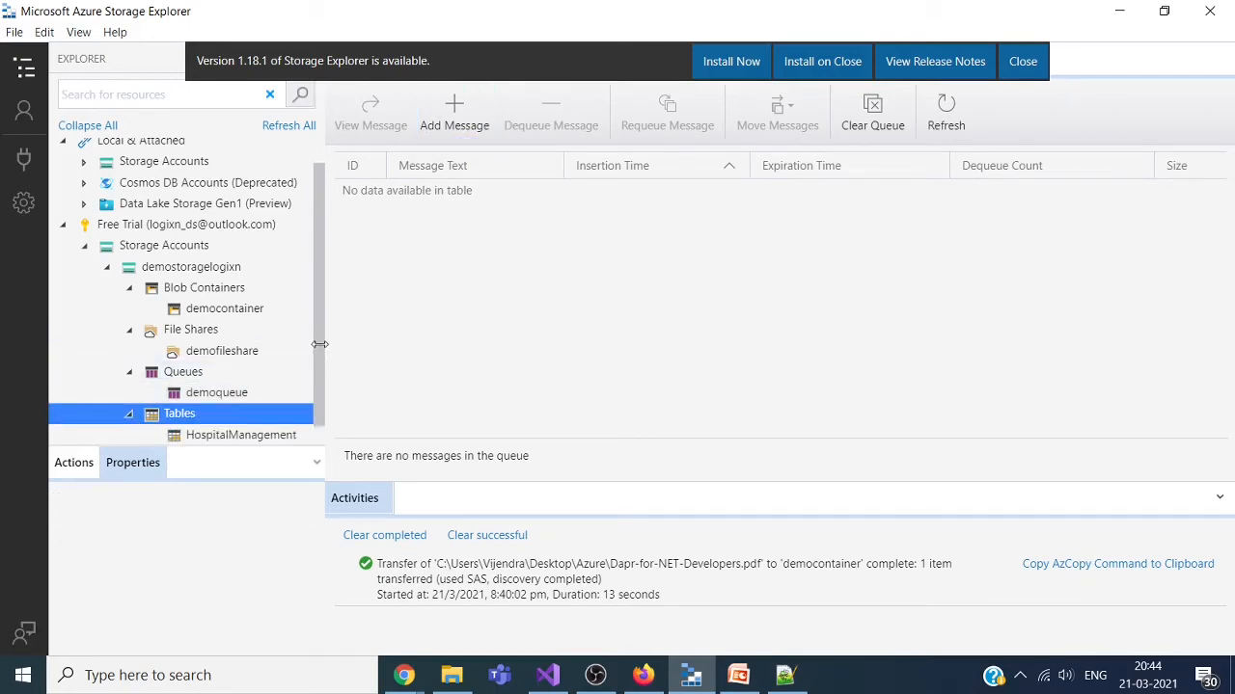
{"action": "scroll", "coordinate": [316, 336], "scroll_direction": "down", "scroll_amount": 1}
{"action": "left_click", "coordinate": [284, 415]}
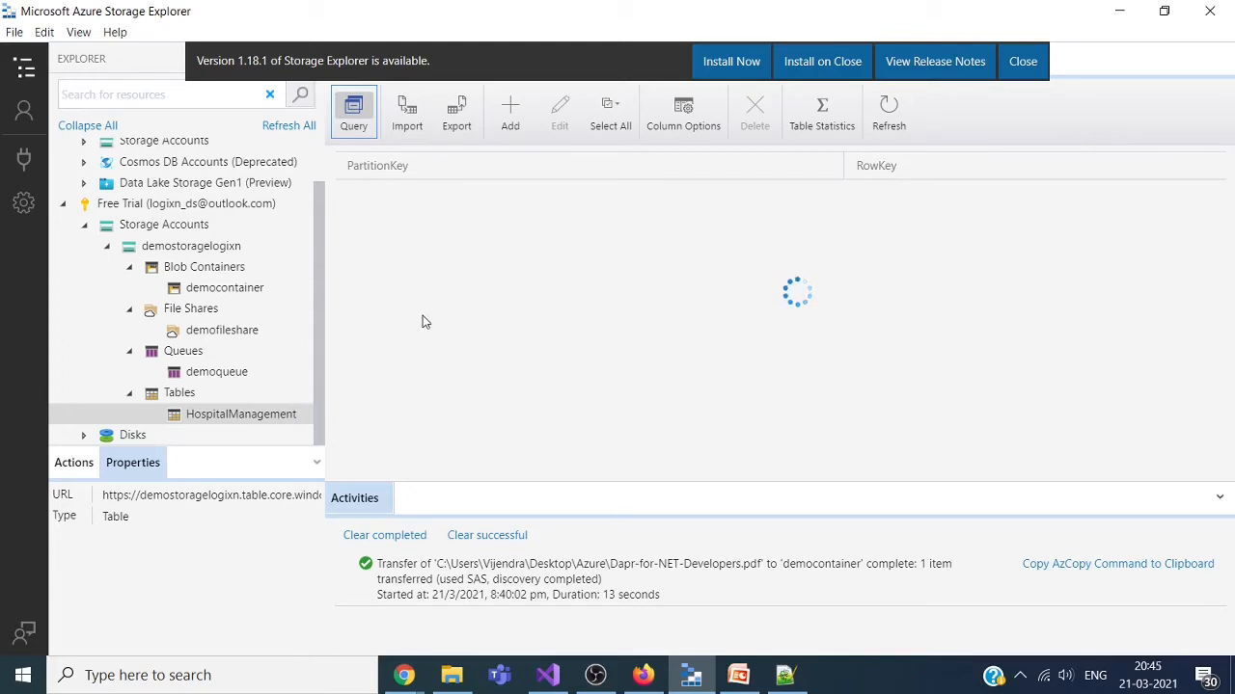
Step: Start a new entity in the HospitalManagement table with PartitionKey Patient and RowKey P01
{"action": "left_click", "coordinate": [509, 117]}
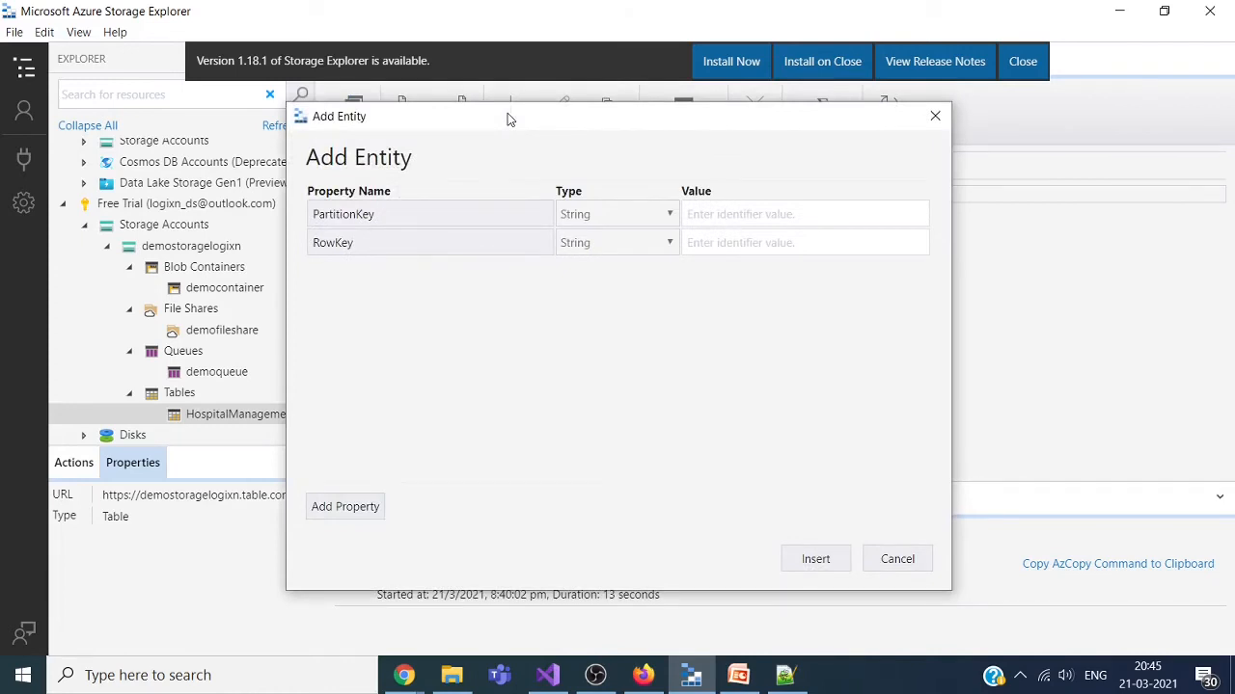
{"action": "left_click_drag", "start_coordinate": [507, 113], "coordinate": [561, 90]}
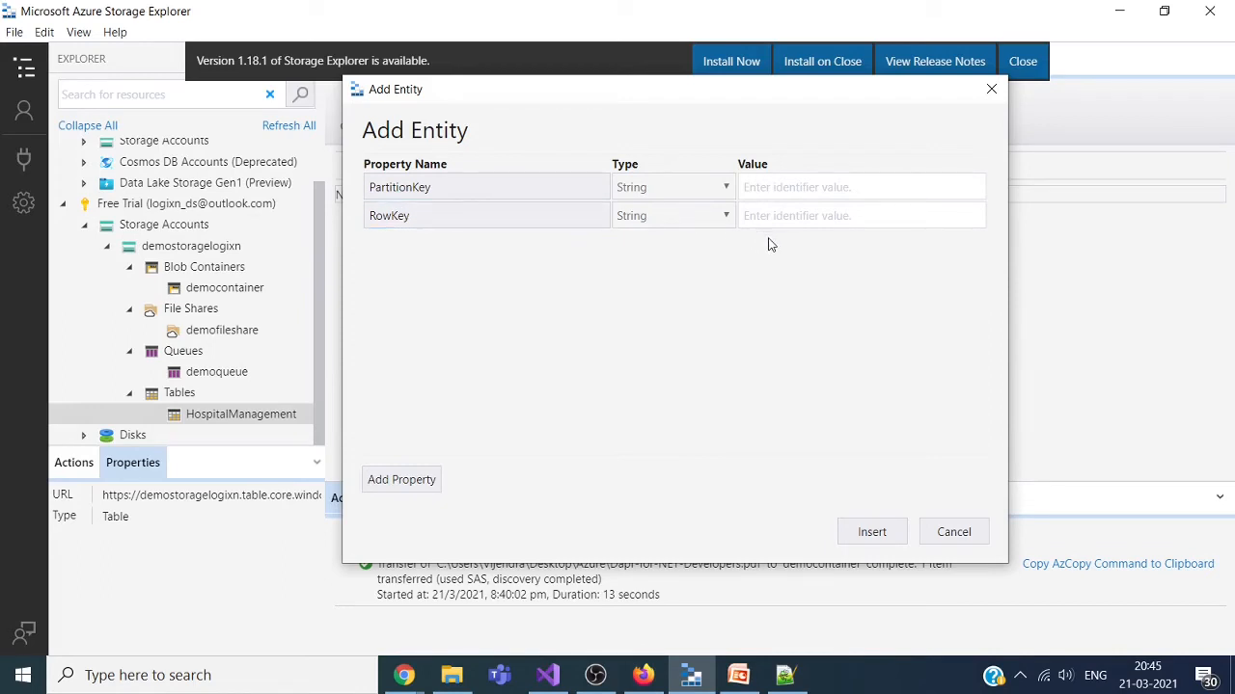
{"action": "left_click", "coordinate": [834, 190]}
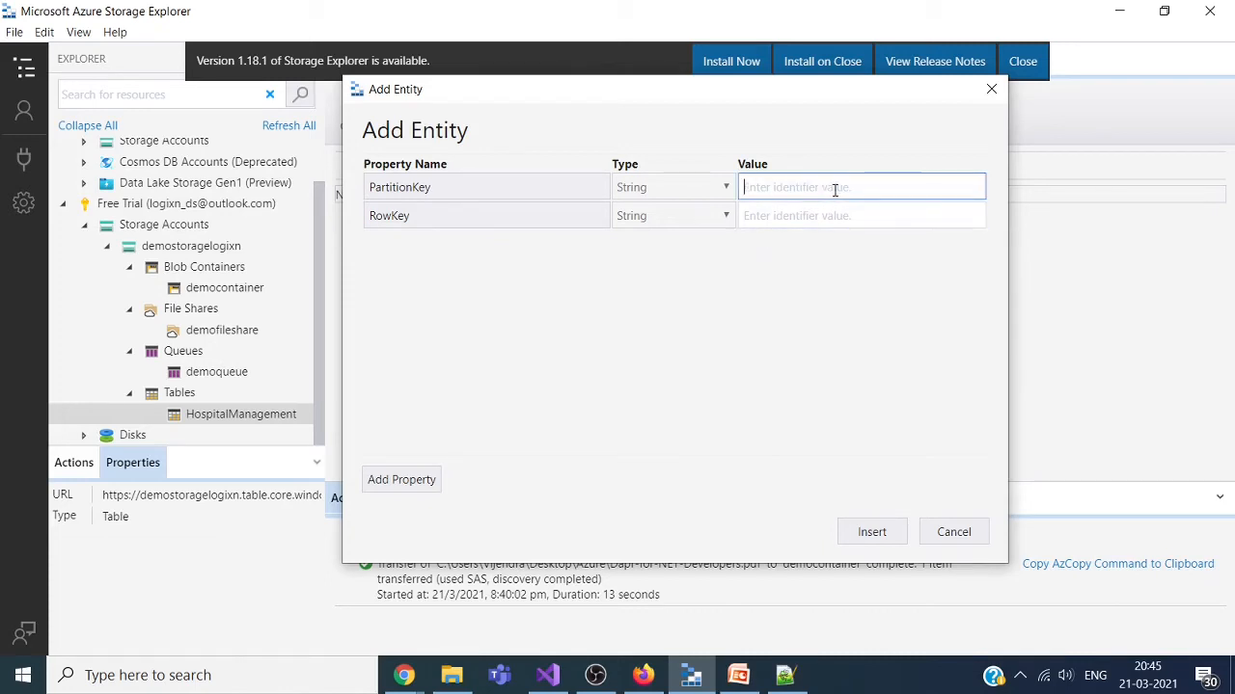
{"action": "type", "text": "Pat"}
{"action": "type", "text": "ient"}
{"action": "left_click", "coordinate": [796, 221]}
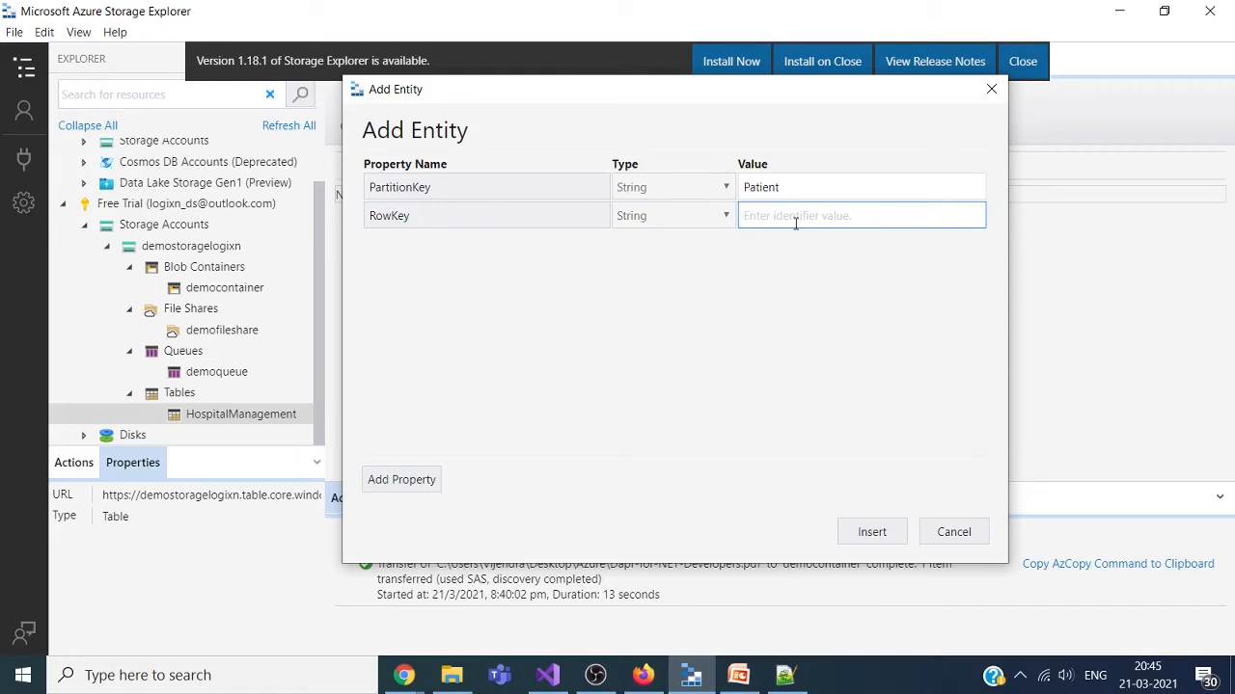
{"action": "type", "text": "P01"}
Step: Add a String property PatientName to the new entity and enter the patient's name as its value
{"action": "left_click", "coordinate": [403, 484]}
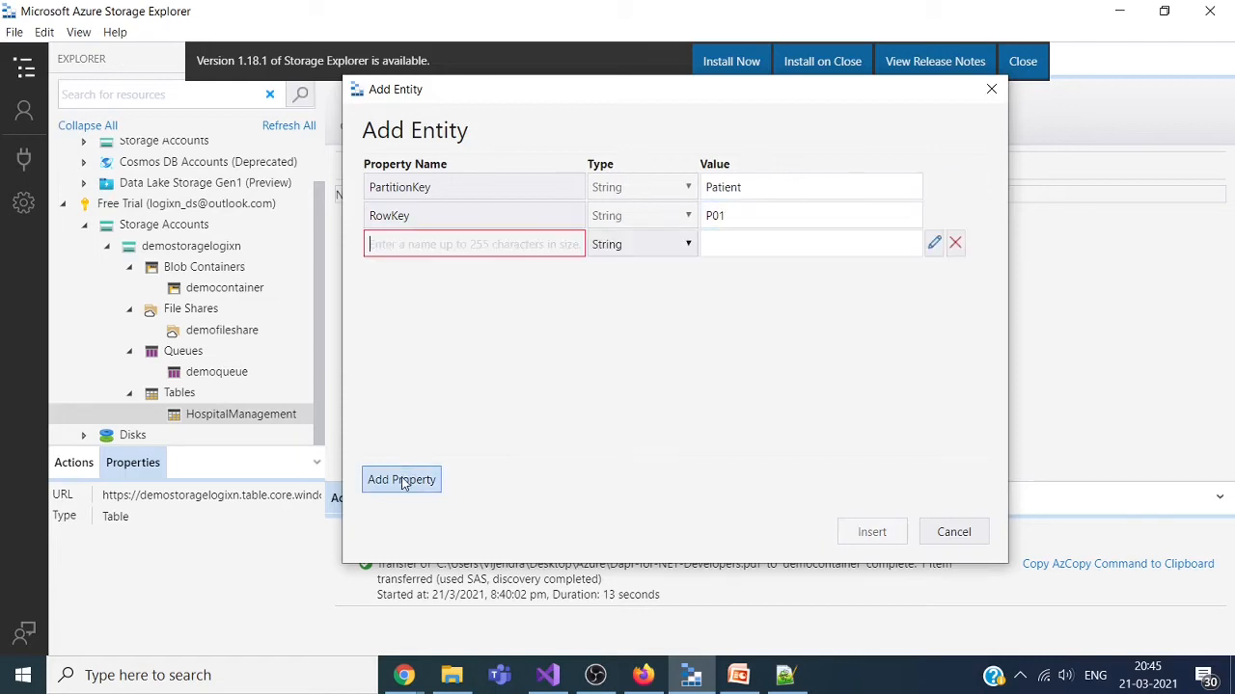
{"action": "type", "text": "P"}
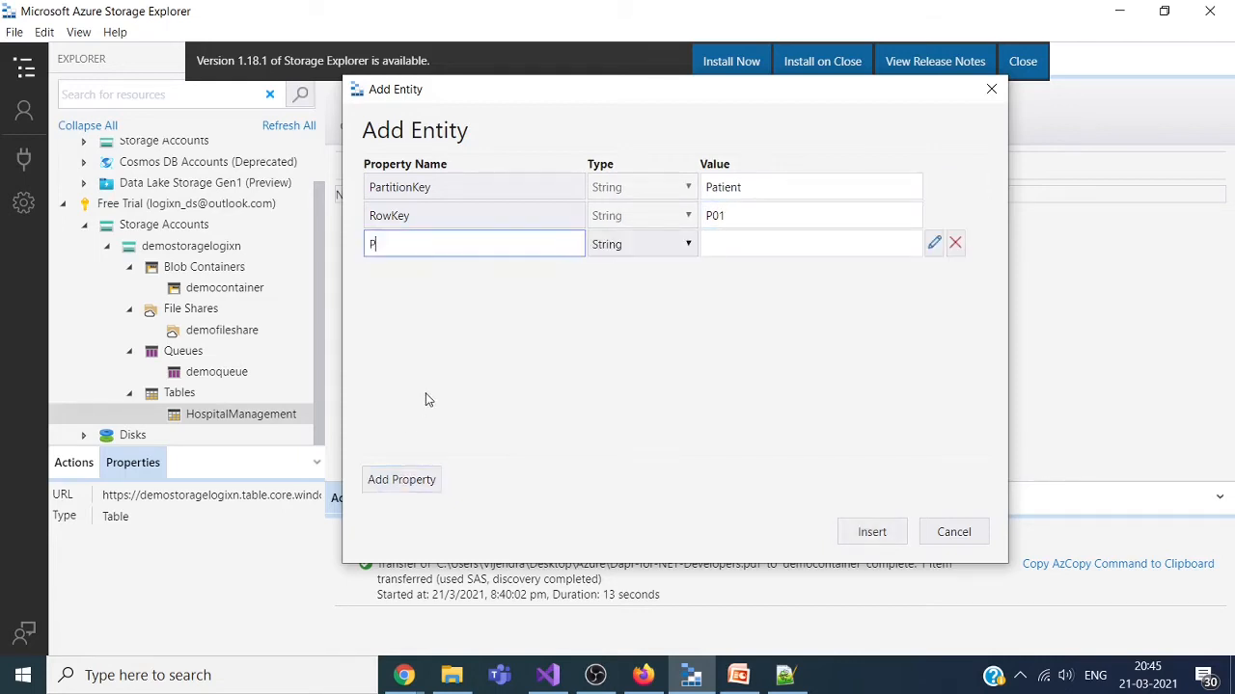
{"action": "type", "text": "atientName"}
{"action": "key", "text": "Tab"}
{"action": "key", "text": "Tab"}
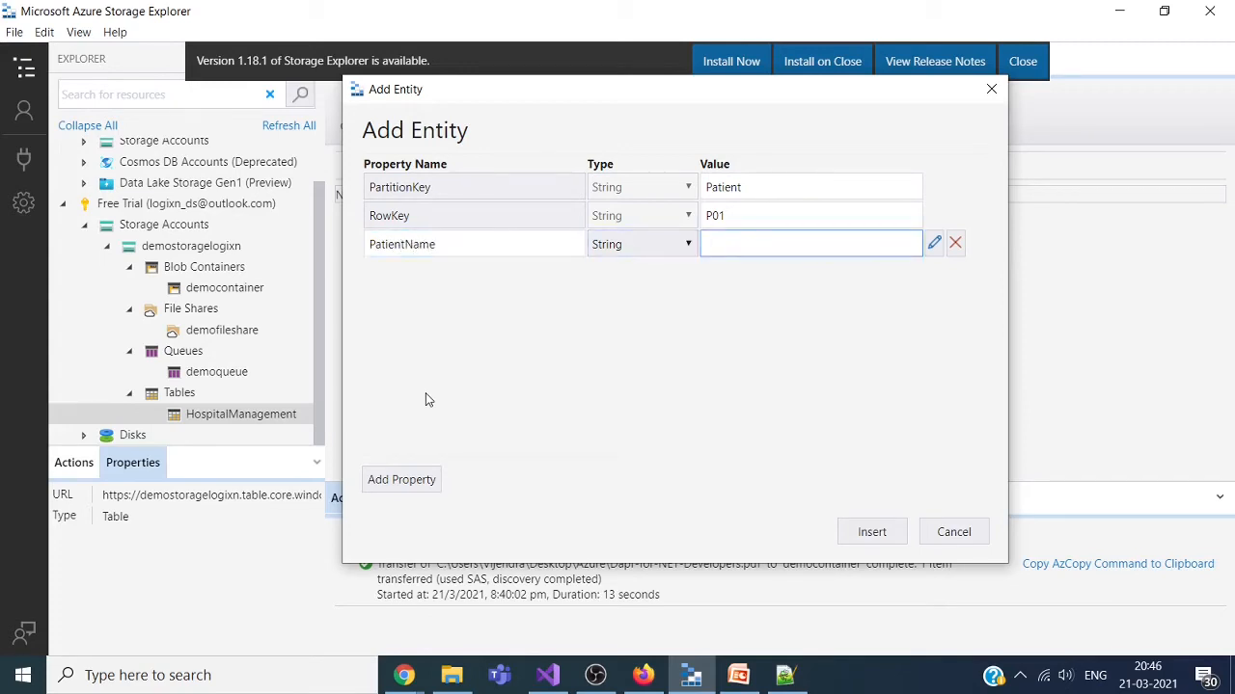
{"action": "type", "text": "Ravi"}
Step: Add a String property PatientAge with value 34 and insert the patient entity into the table
{"action": "left_click", "coordinate": [405, 482]}
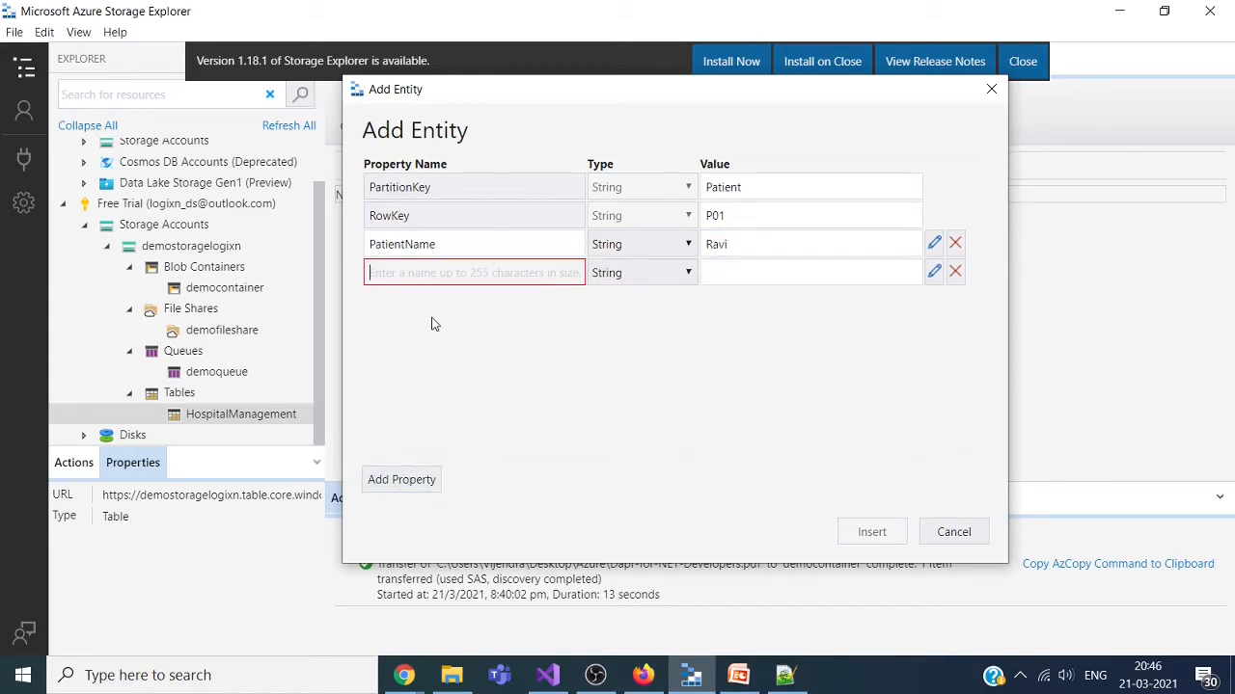
{"action": "type", "text": "Pati"}
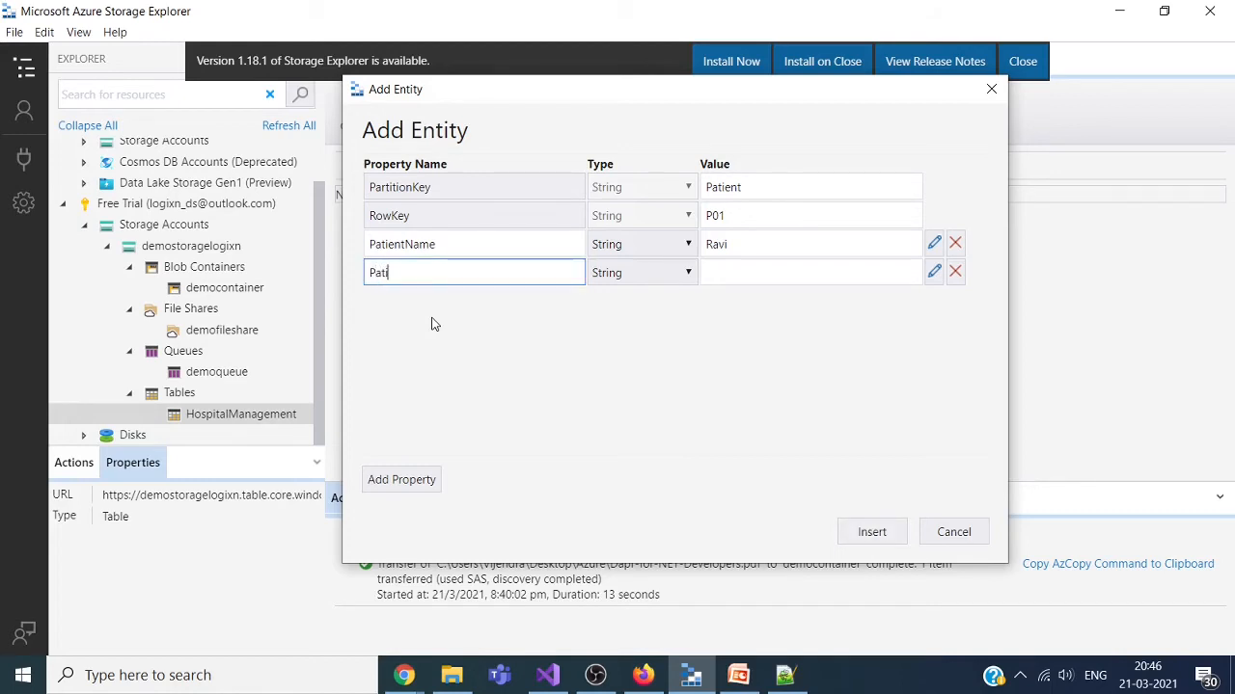
{"action": "type", "text": "entAge"}
{"action": "key", "text": "Tab"}
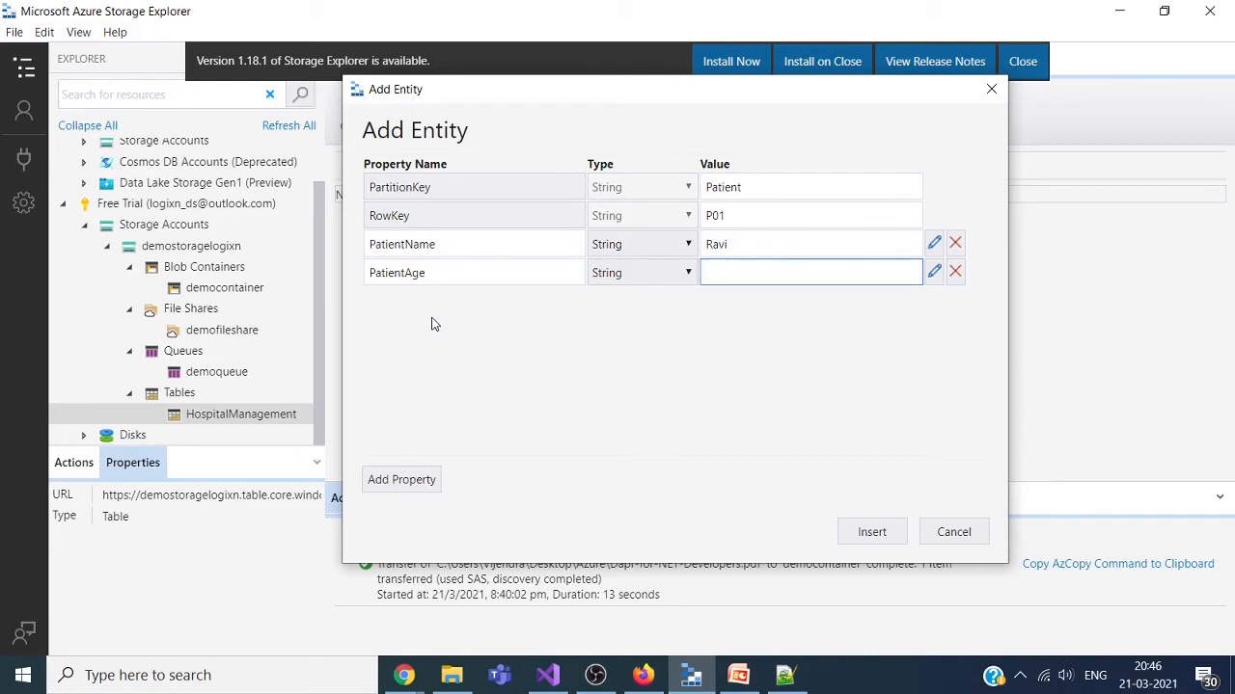
{"action": "type", "text": "34"}
{"action": "left_click", "coordinate": [865, 535]}
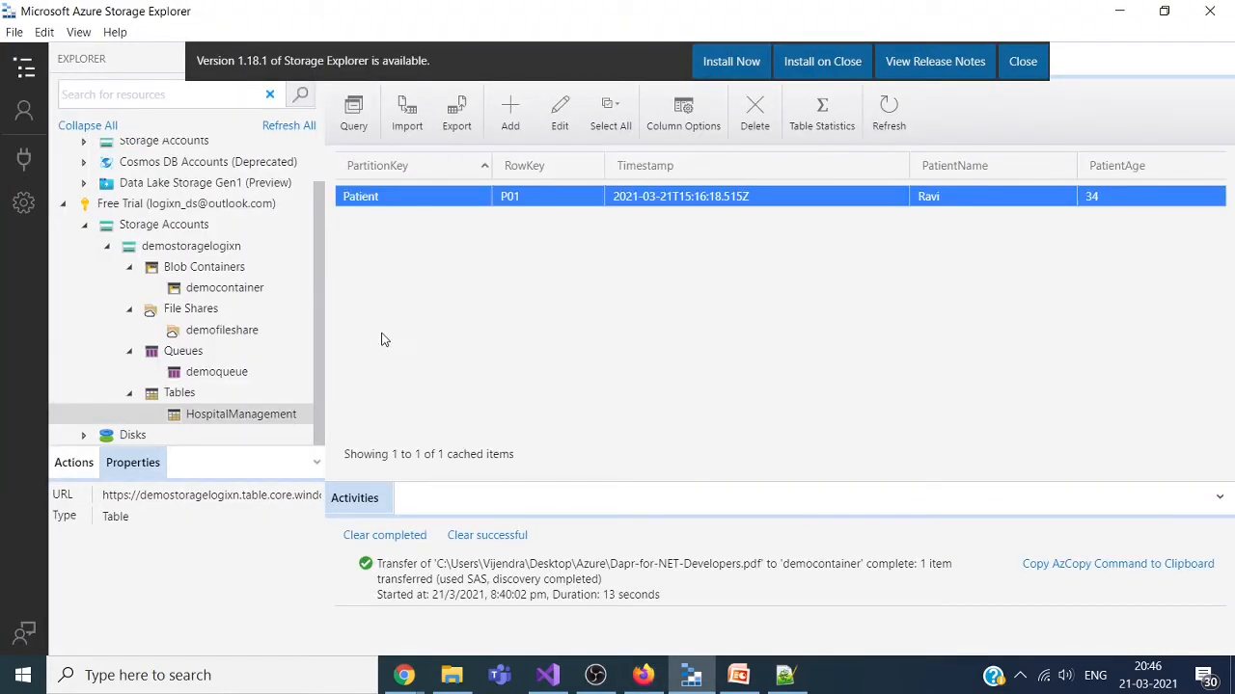
Step: Start a second entity in the HospitalManagement table with PartitionKey Doctor and RowKey D01
{"action": "left_click", "coordinate": [512, 125]}
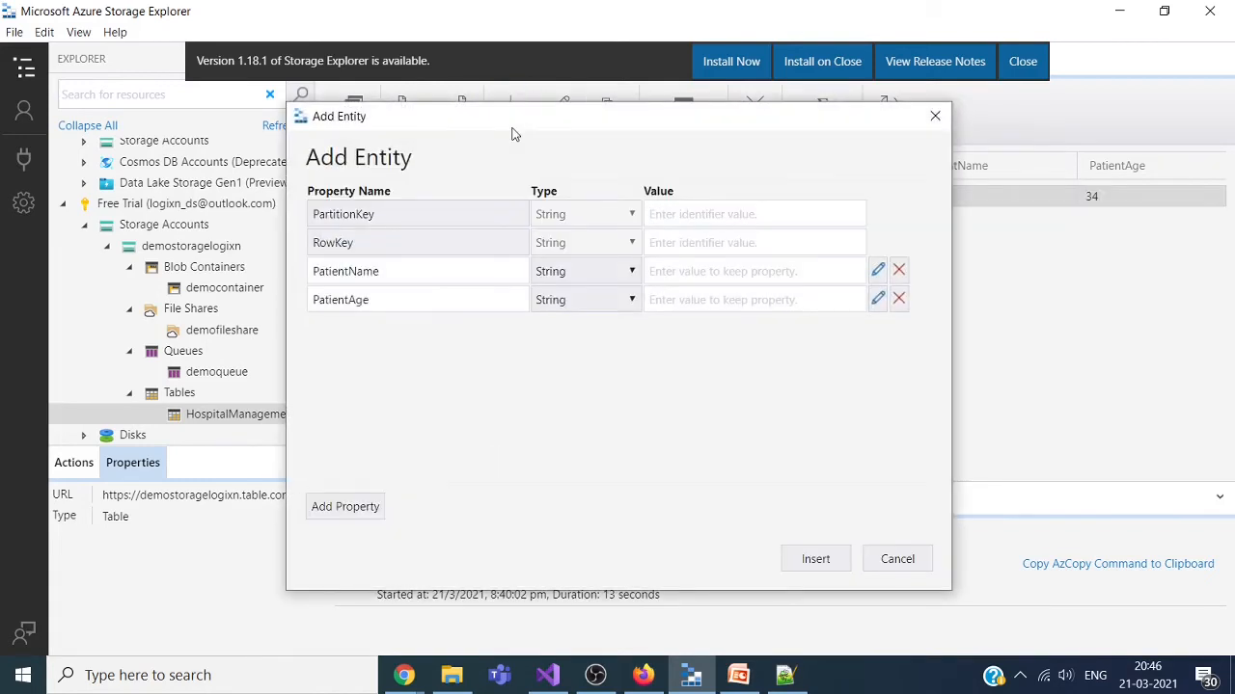
{"action": "left_click", "coordinate": [715, 213]}
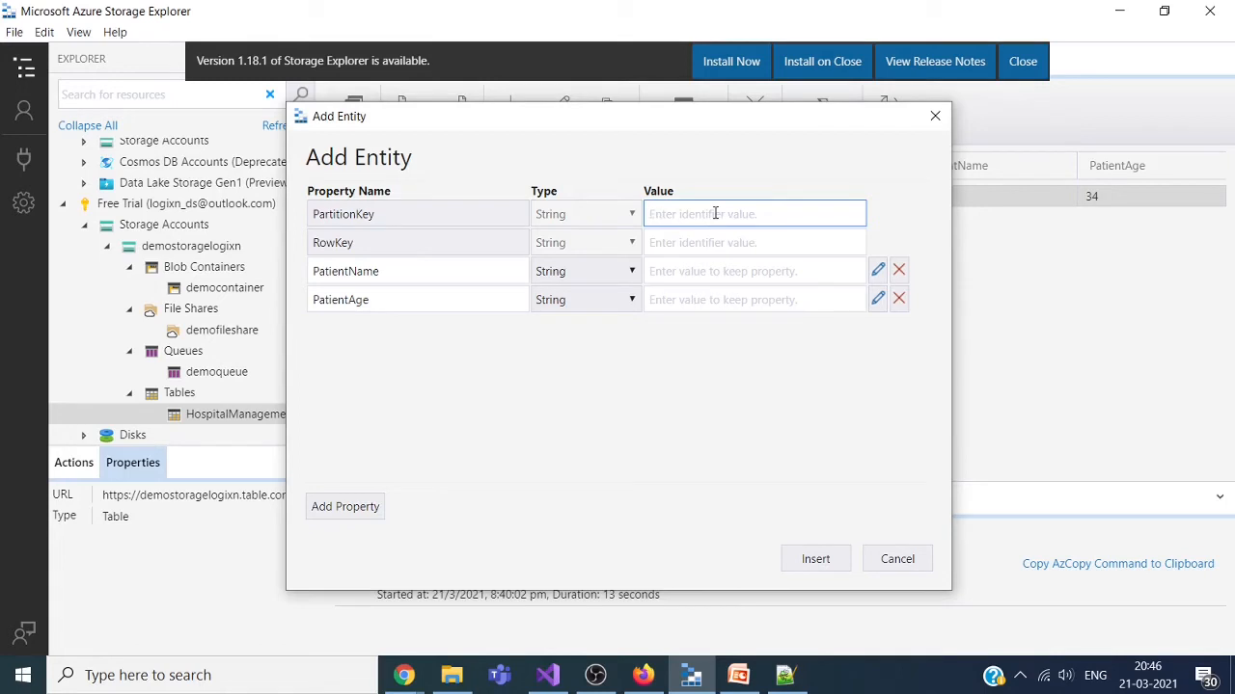
{"action": "type", "text": "Doctor"}
{"action": "left_click", "coordinate": [709, 231]}
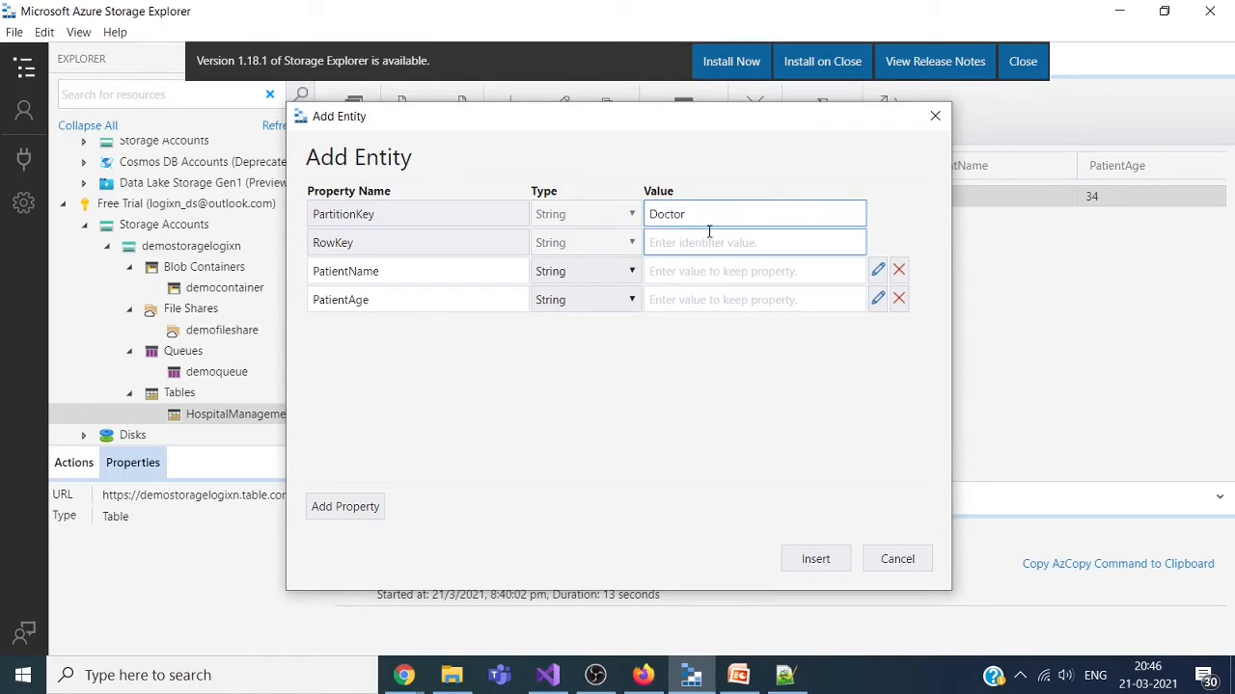
{"action": "left_click", "coordinate": [688, 249]}
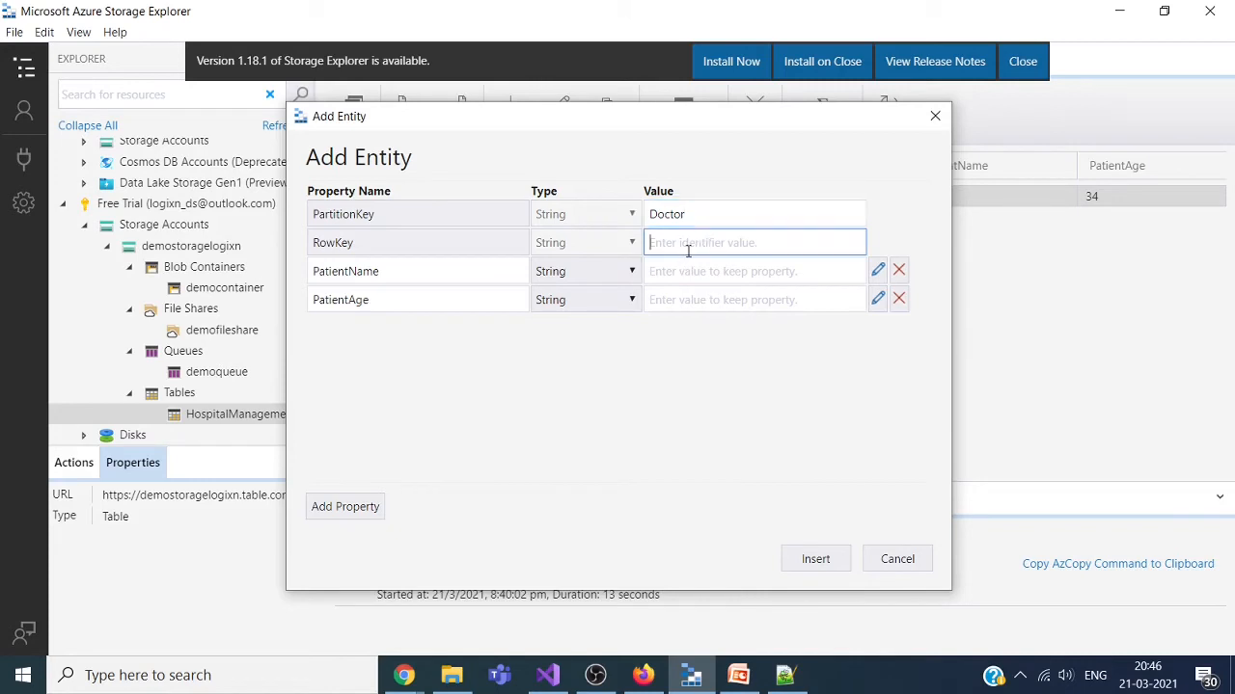
{"action": "type", "text": "D01"}
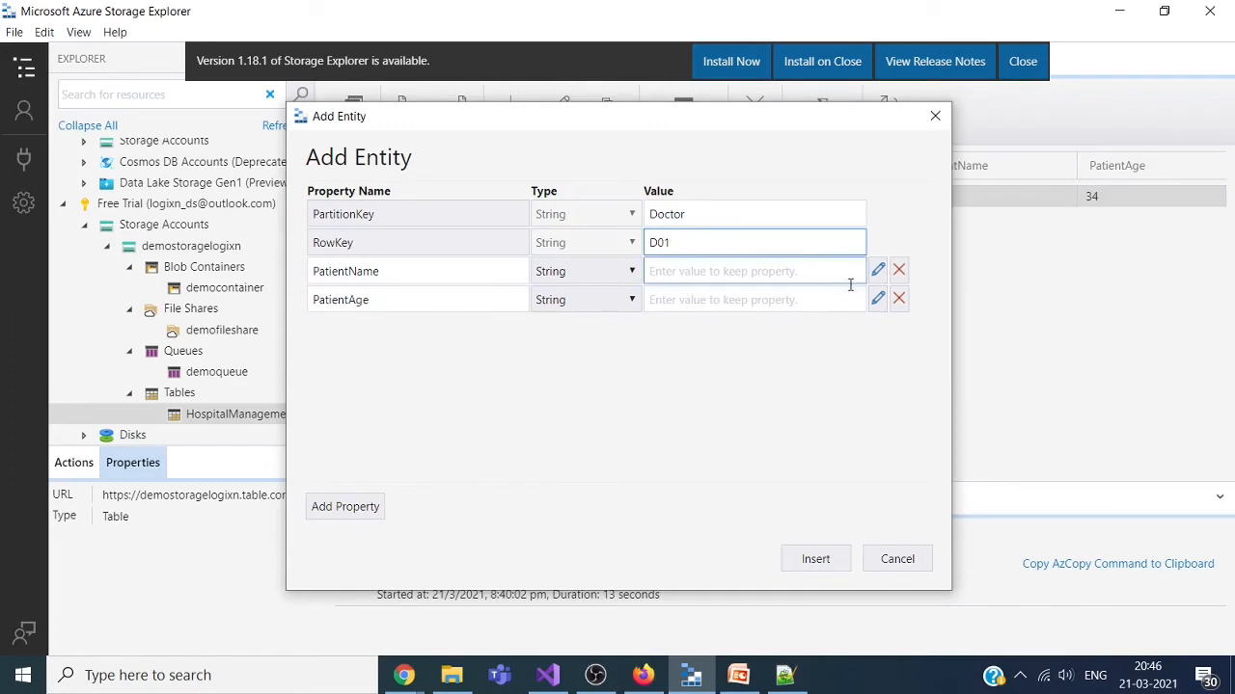
Step: Replace the PatientName and PatientAge properties with a String property DoctorName and enter the doctor's name as its value
{"action": "left_click", "coordinate": [898, 271]}
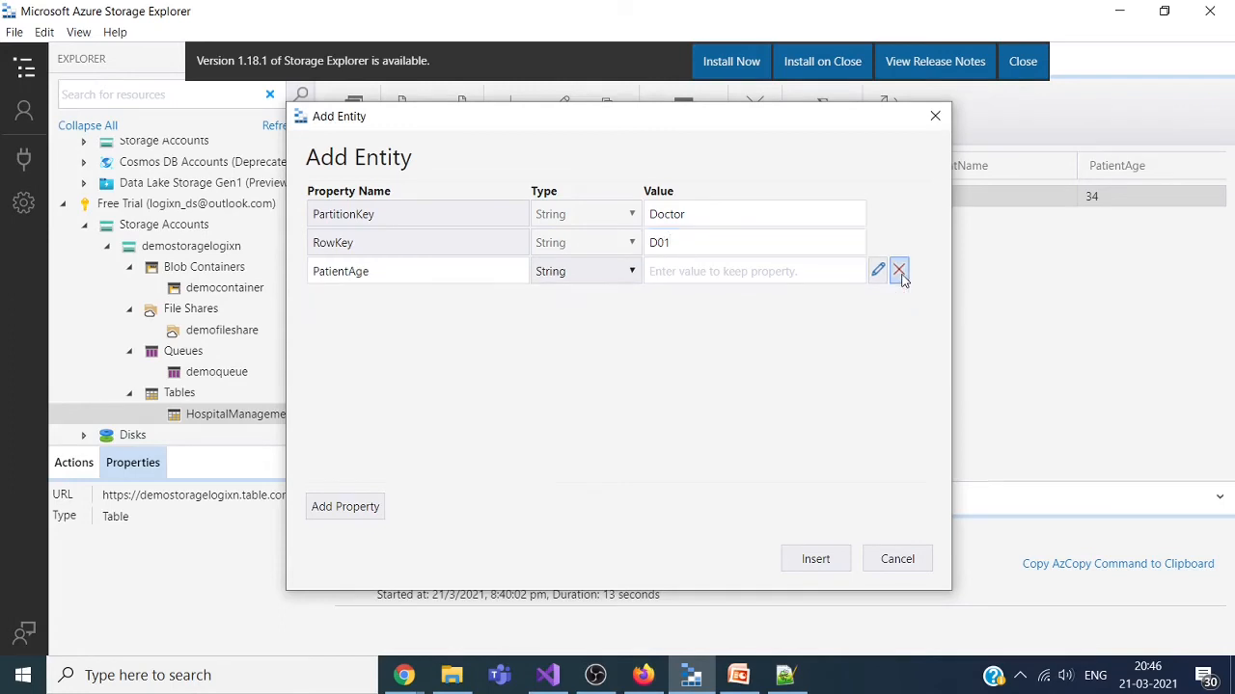
{"action": "left_click", "coordinate": [898, 271]}
{"action": "left_click", "coordinate": [349, 512]}
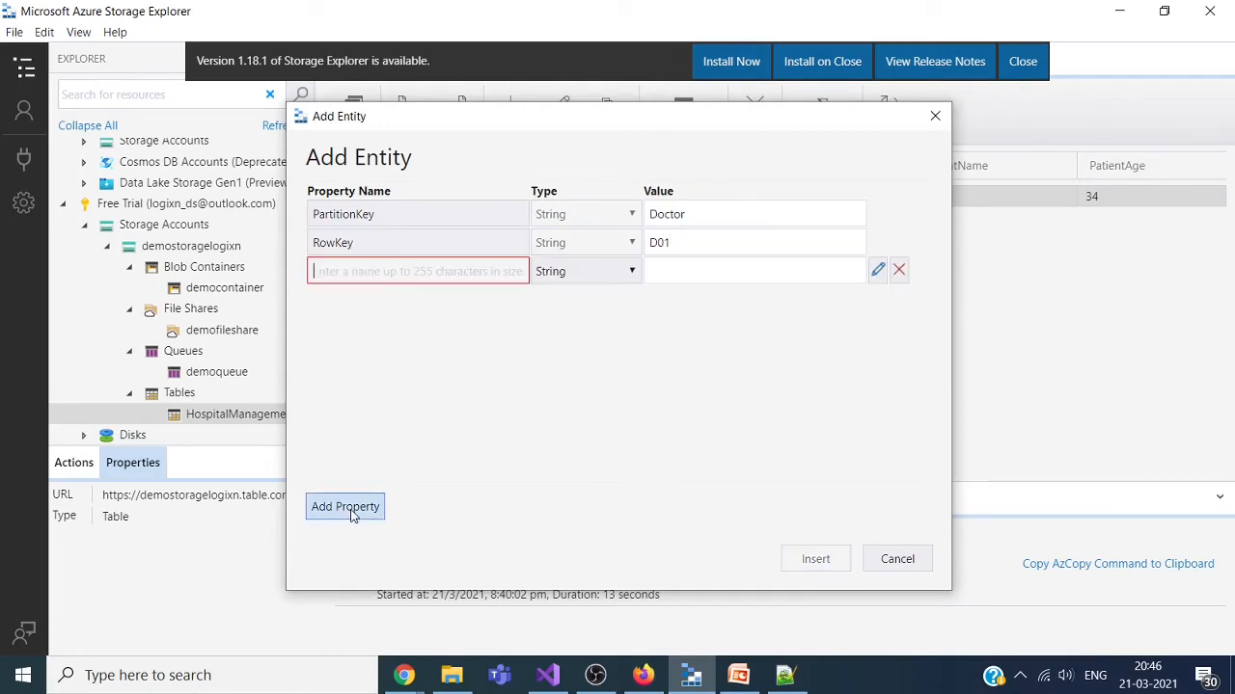
{"action": "type", "text": "Doc"}
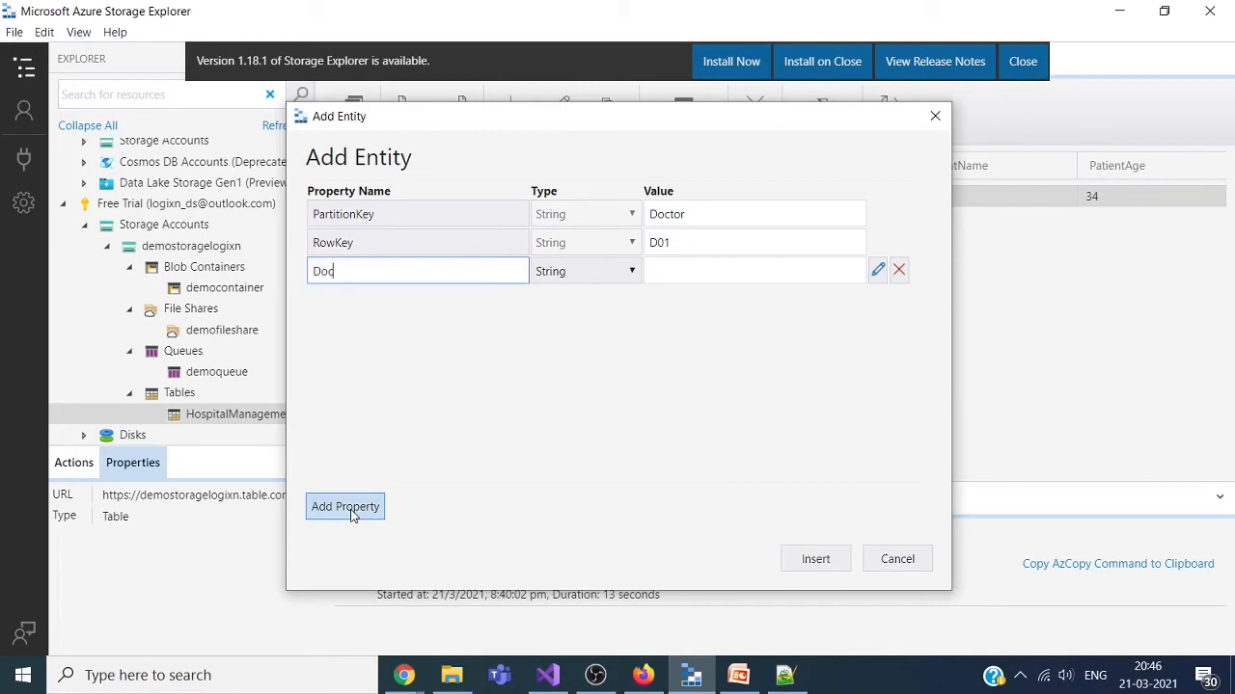
{"action": "type", "text": "torName"}
{"action": "key", "text": "Tab"}
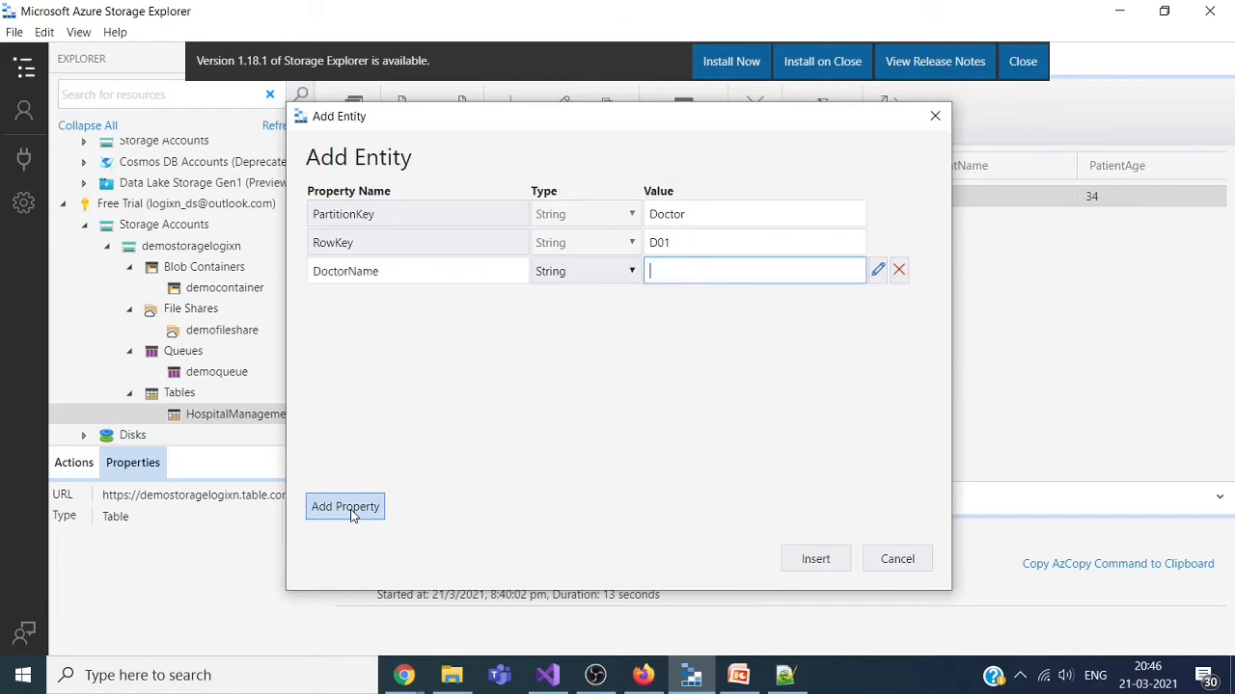
{"action": "type", "text": "S.k. Sharma"}
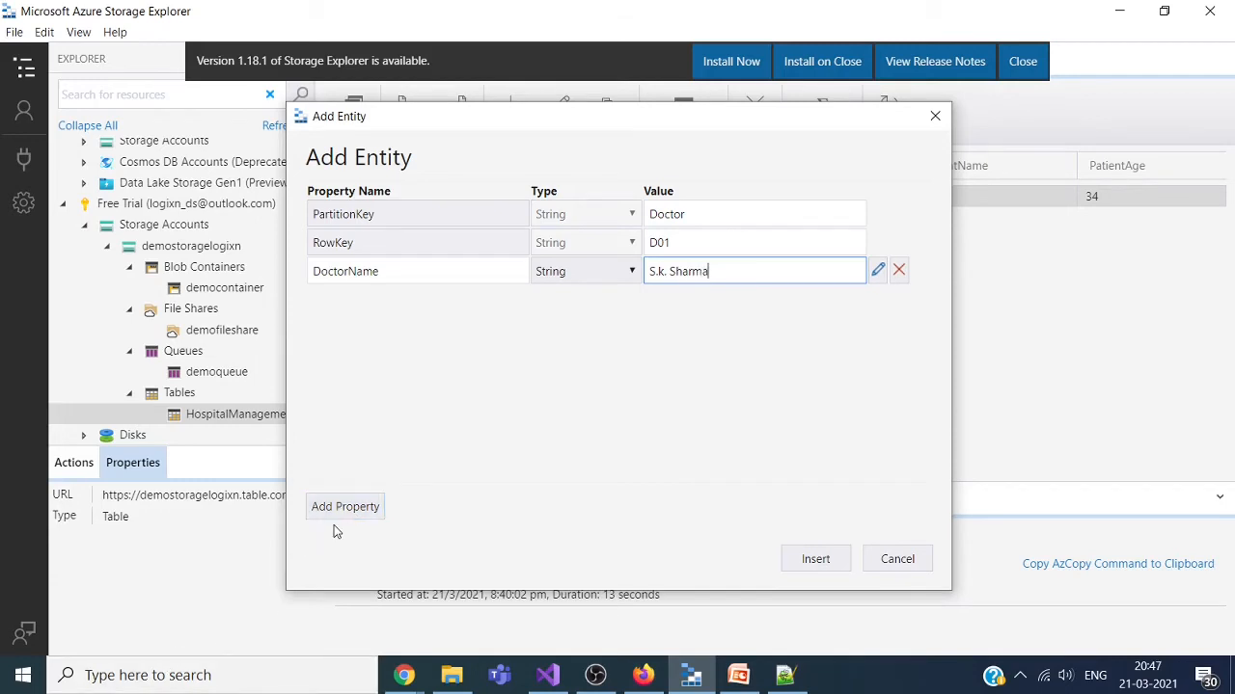
Step: Add a String property DoctorAddress, enter the doctor's address as its value, and insert the doctor entity into the table
{"action": "left_click", "coordinate": [342, 514]}
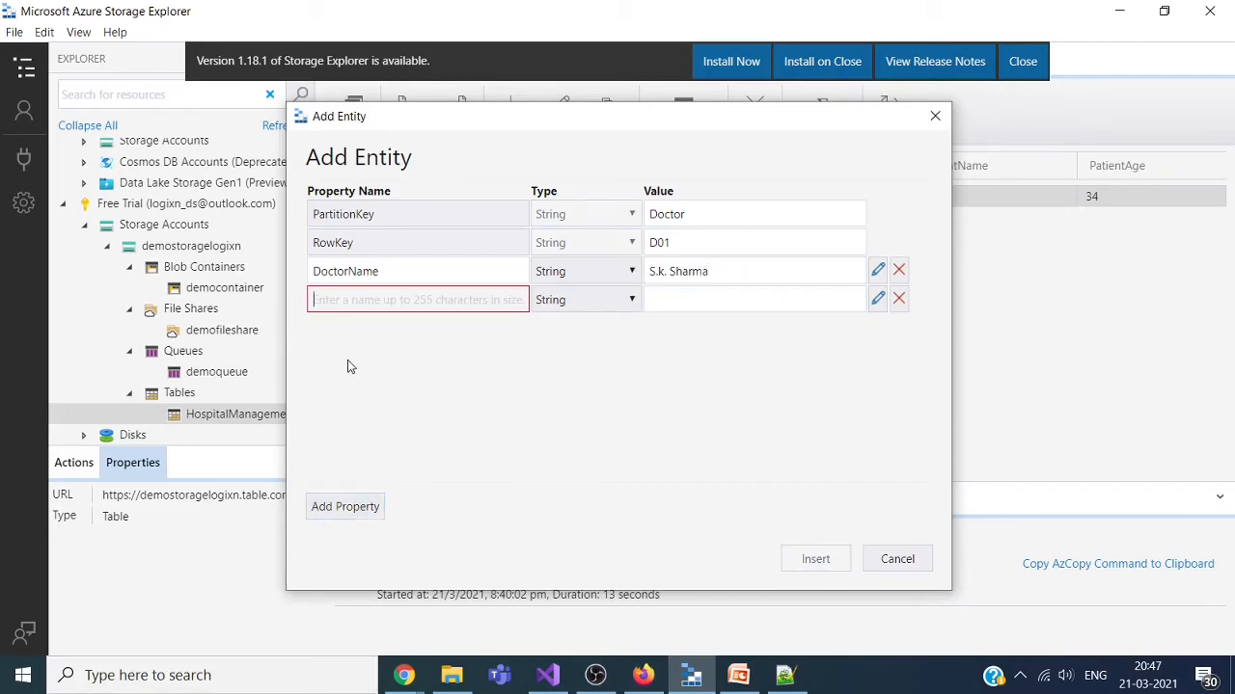
{"action": "type", "text": "Doctor"}
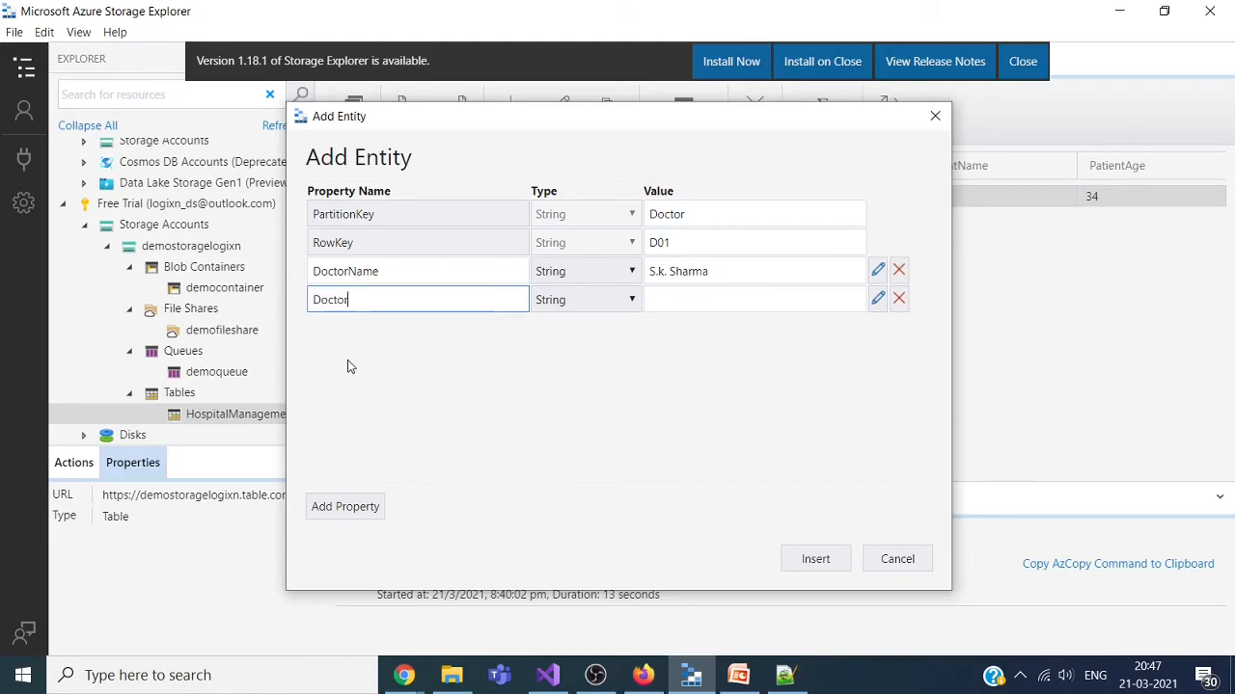
{"action": "type", "text": "Address"}
{"action": "key", "text": "Tab"}
{"action": "key", "text": "Tab"}
{"action": "type", "text": "Noida"}
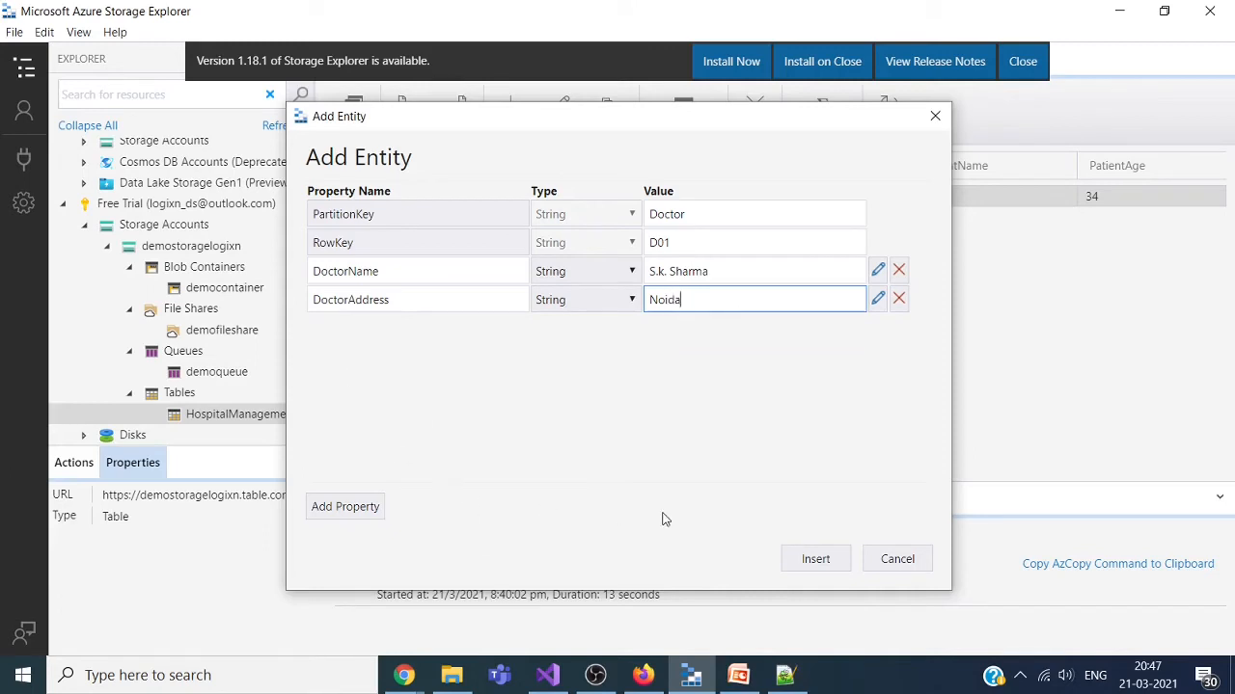
{"action": "left_click", "coordinate": [803, 560]}
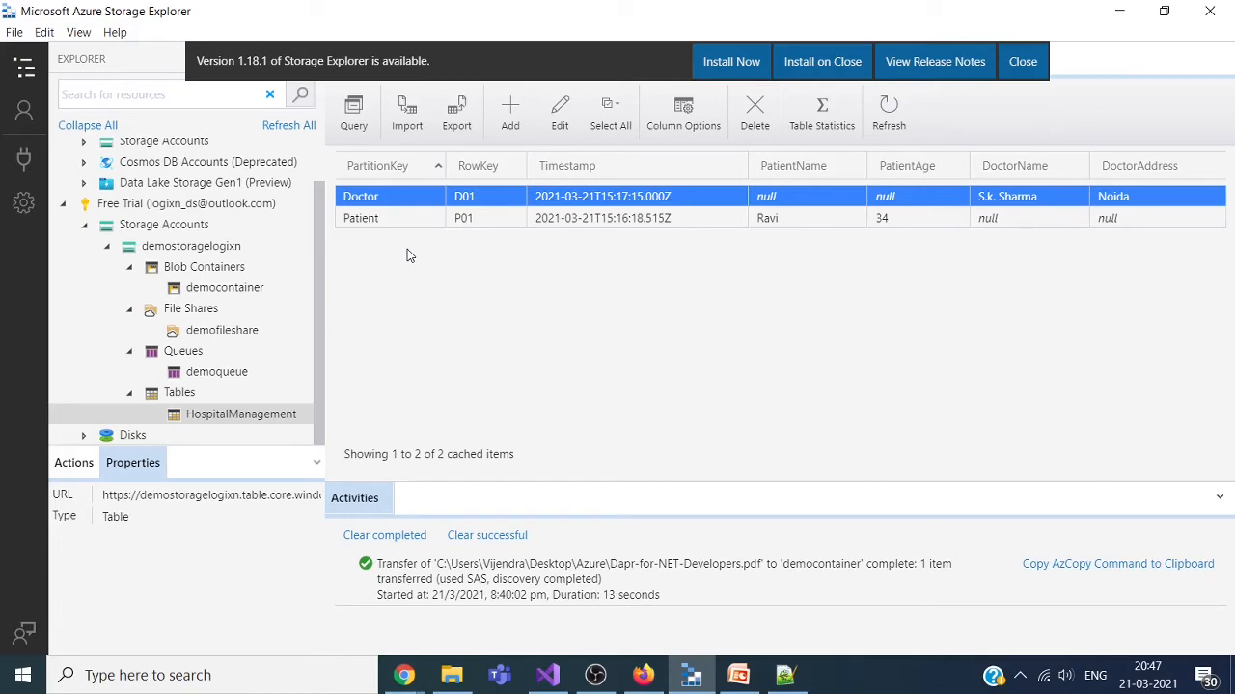
Step: Switch to Azure Storage Account.pptx in PowerPoint and look through slides 6 to 8 on storage account types and redundancy
{"action": "left_click", "coordinate": [737, 677]}
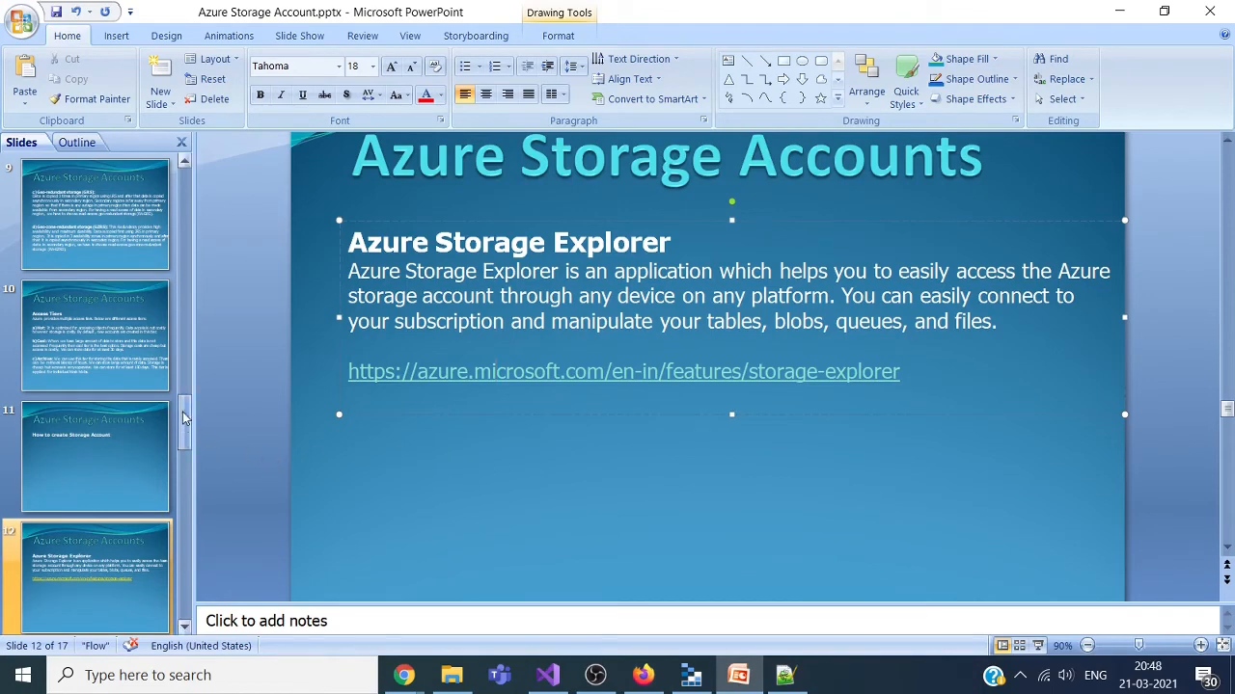
{"action": "left_click_drag", "start_coordinate": [183, 422], "coordinate": [173, 274]}
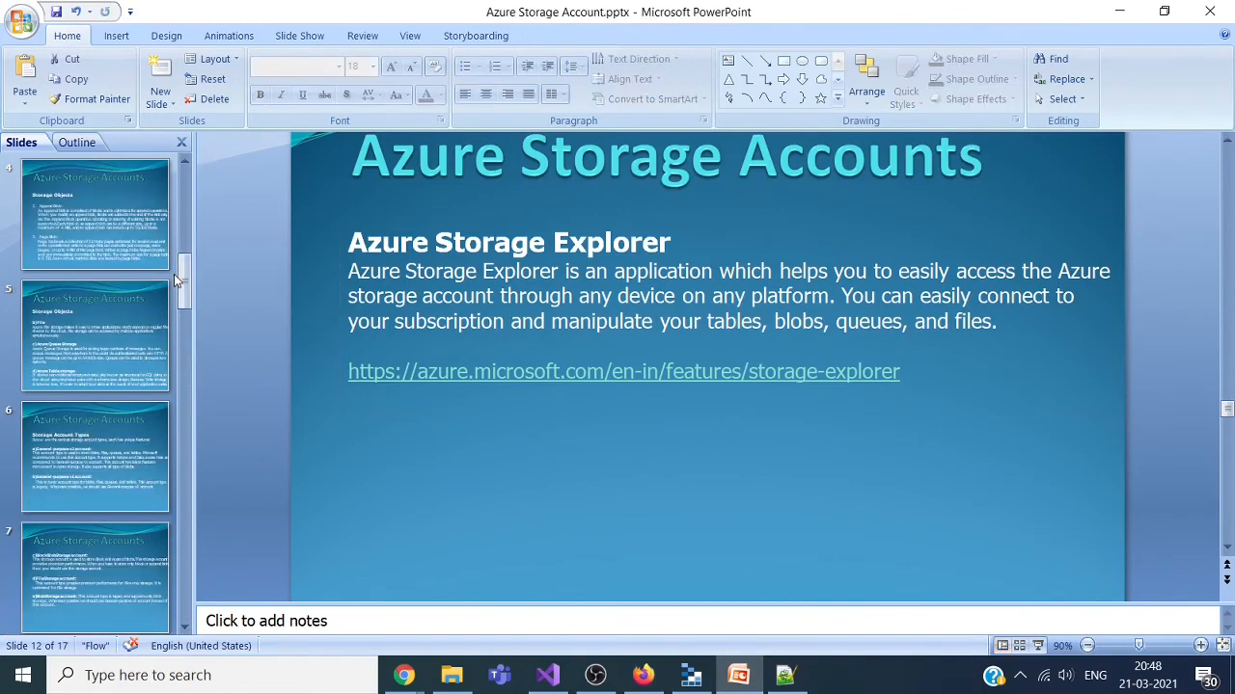
{"action": "left_click", "coordinate": [114, 462]}
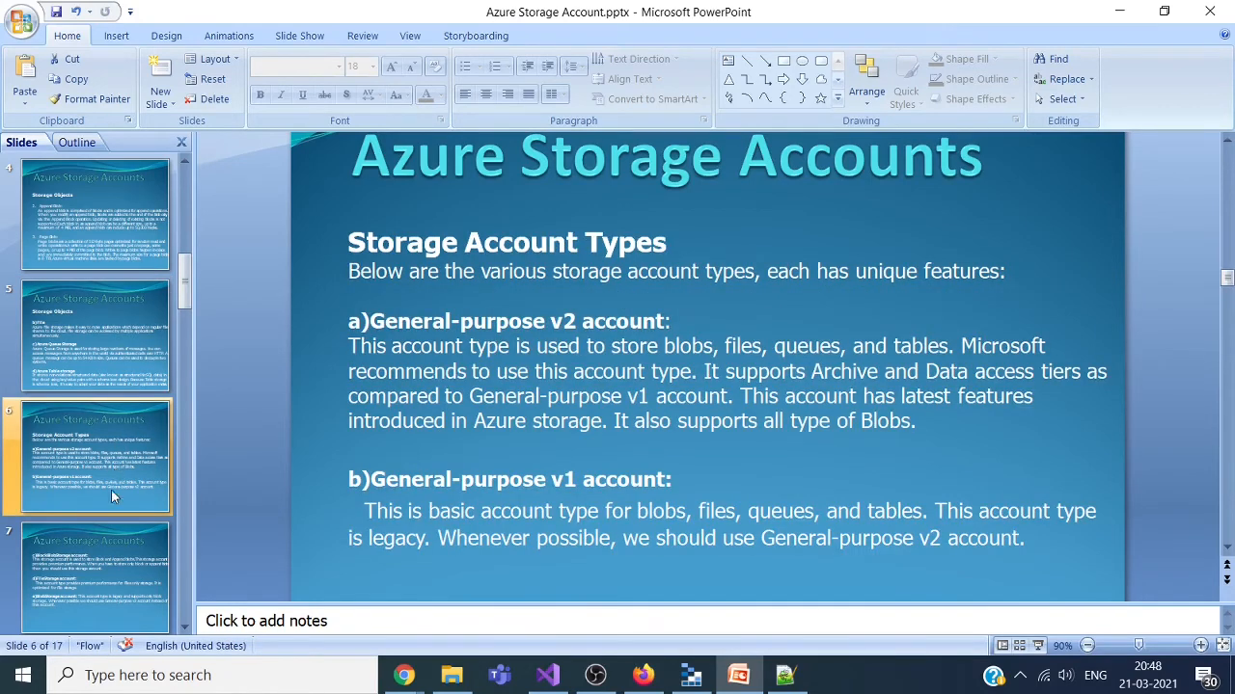
{"action": "left_click", "coordinate": [112, 596]}
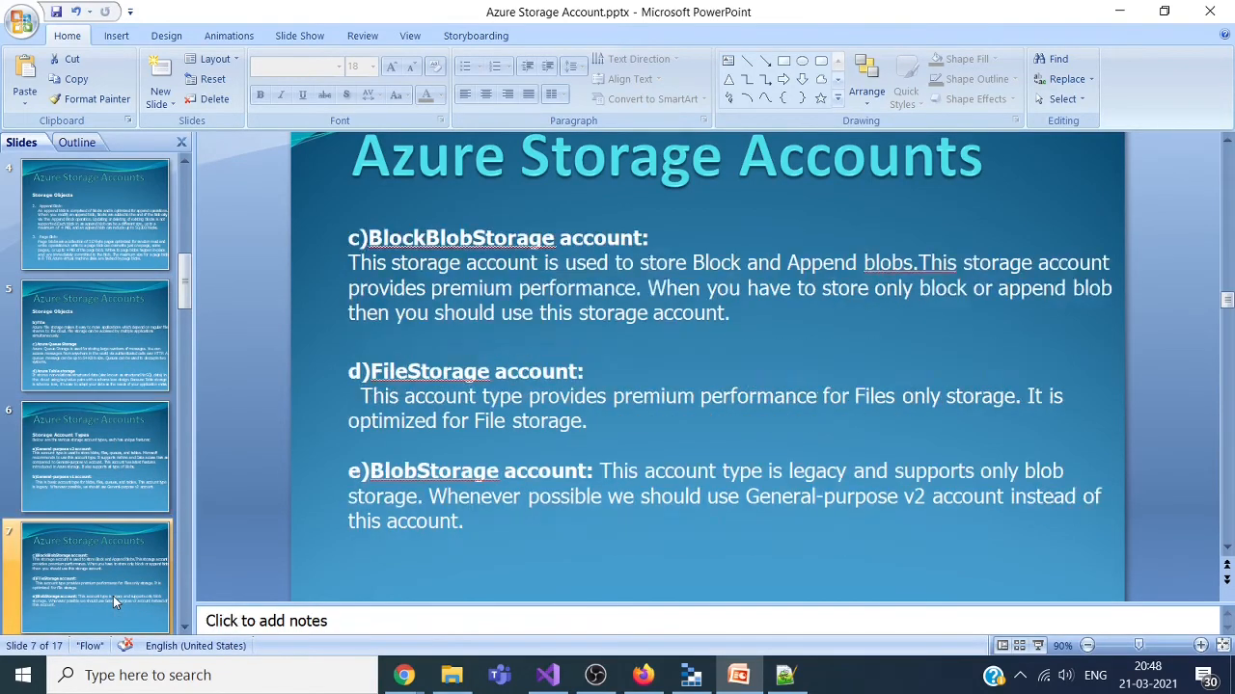
{"action": "left_click", "coordinate": [184, 627]}
{"action": "left_click", "coordinate": [184, 627]}
{"action": "left_click", "coordinate": [119, 490]}
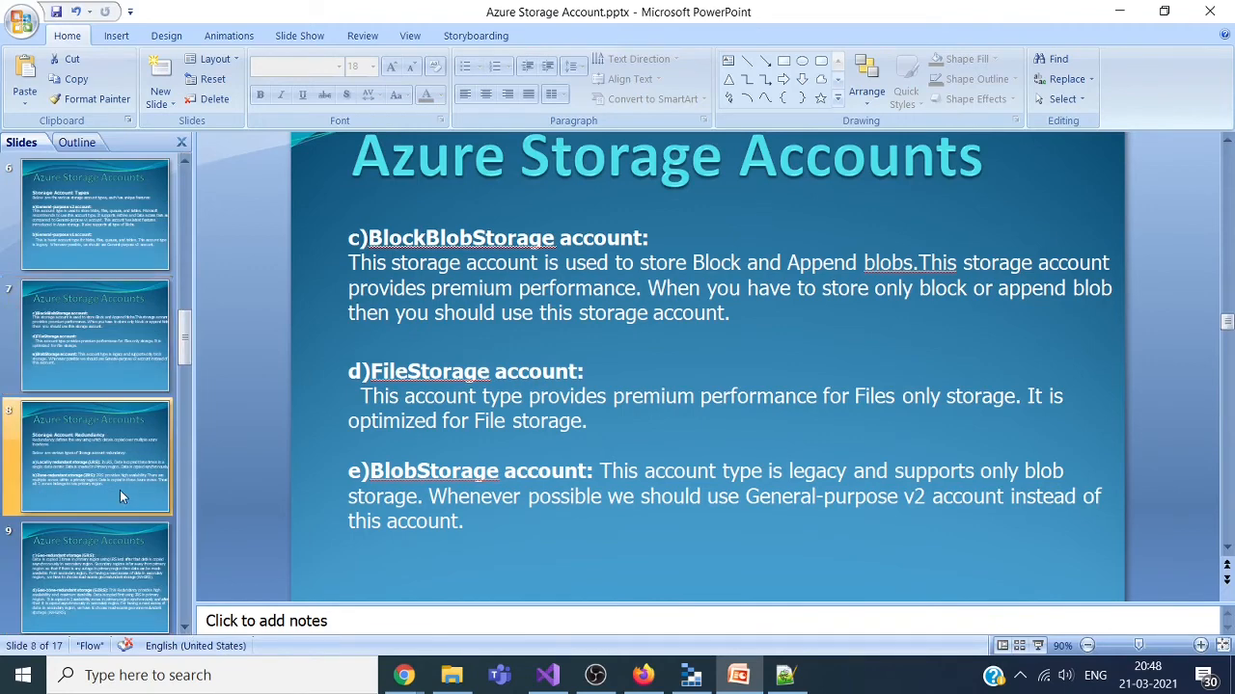